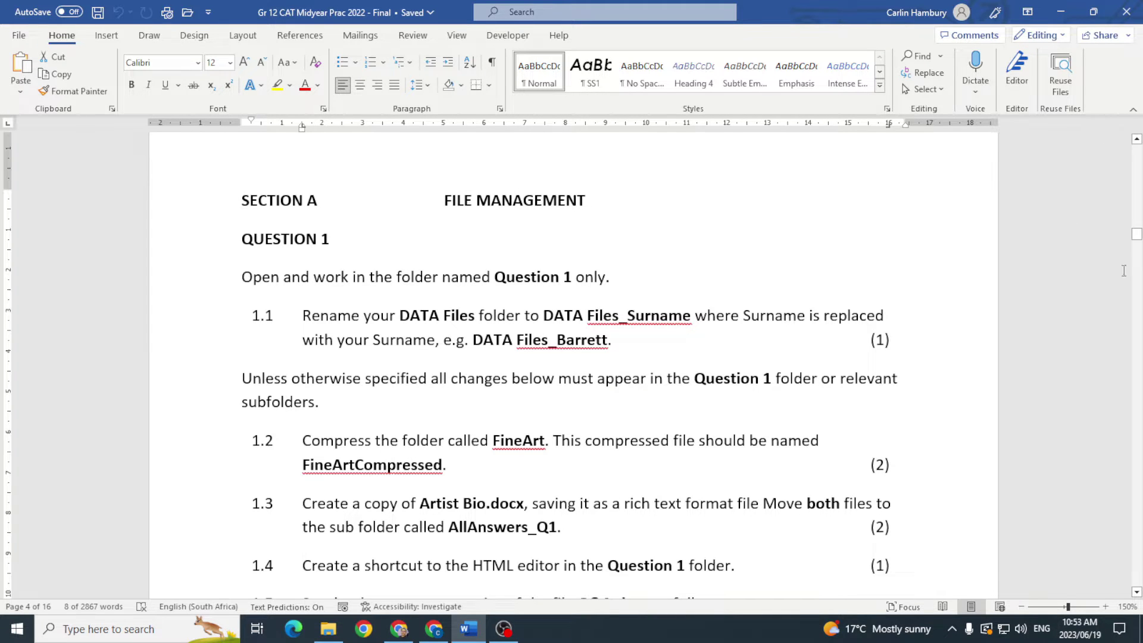
# Step: Arrange the folder window and exam paper on screen and read through the paper
pyautogui.moveTo(1137, 236); pyautogui.dragTo(1131, 195)
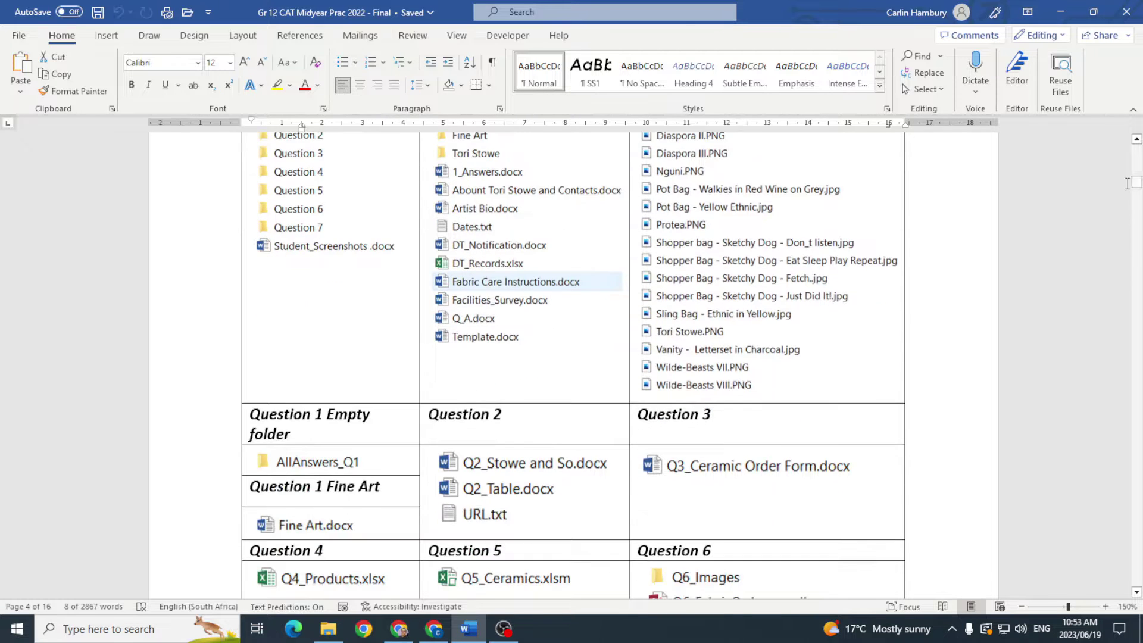
pyautogui.click(1064, 19)
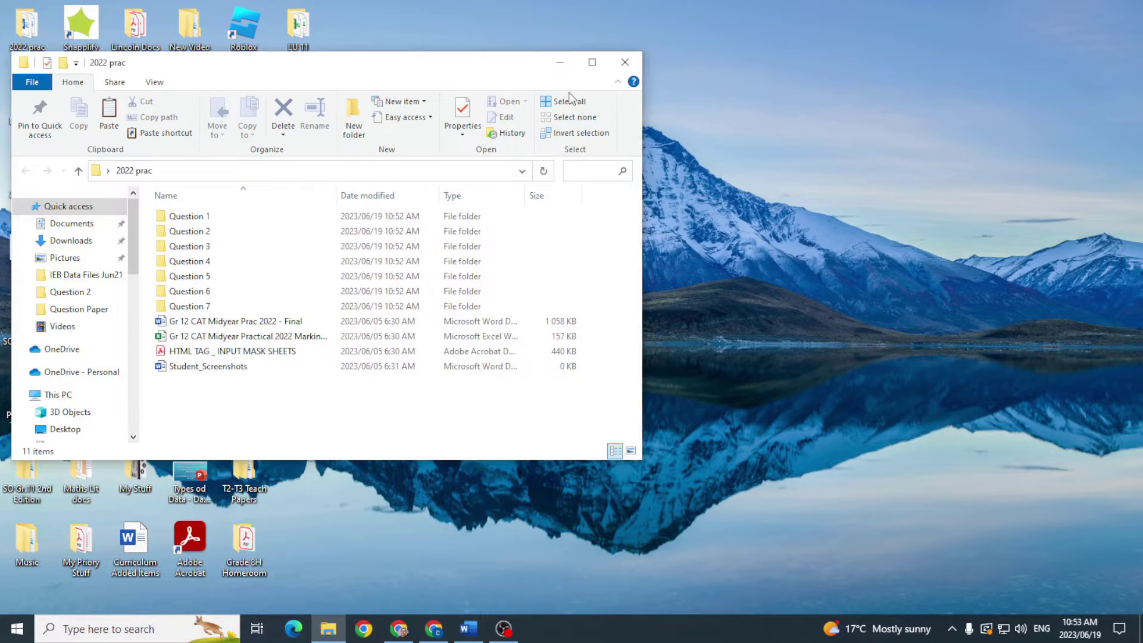
pyautogui.moveTo(488, 64); pyautogui.dragTo(723, 111)
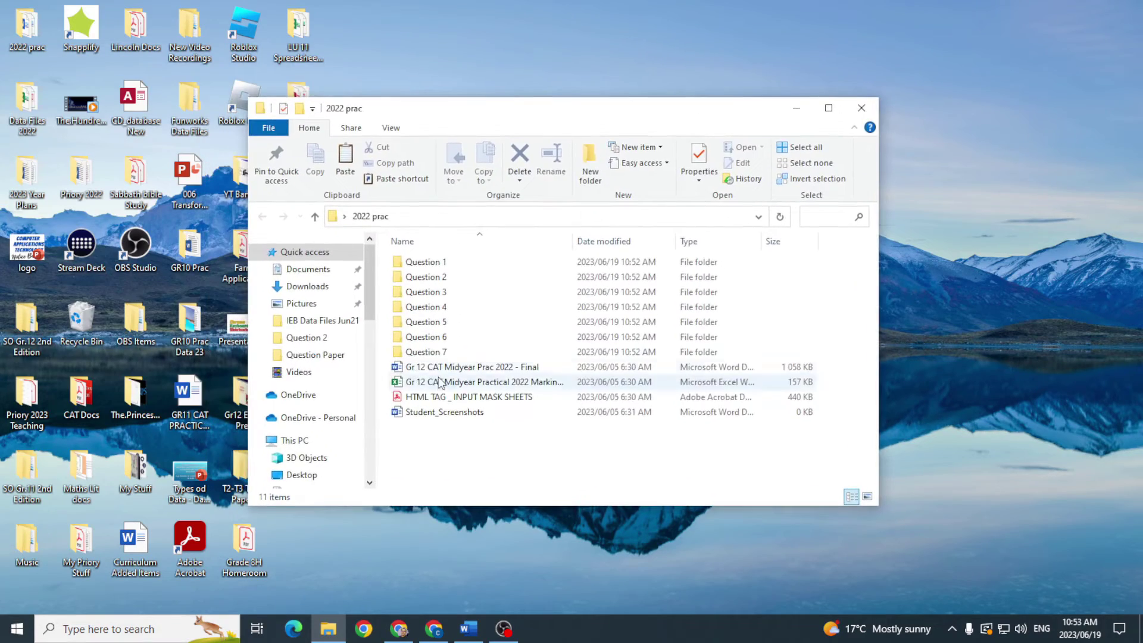
pyautogui.click(469, 563)
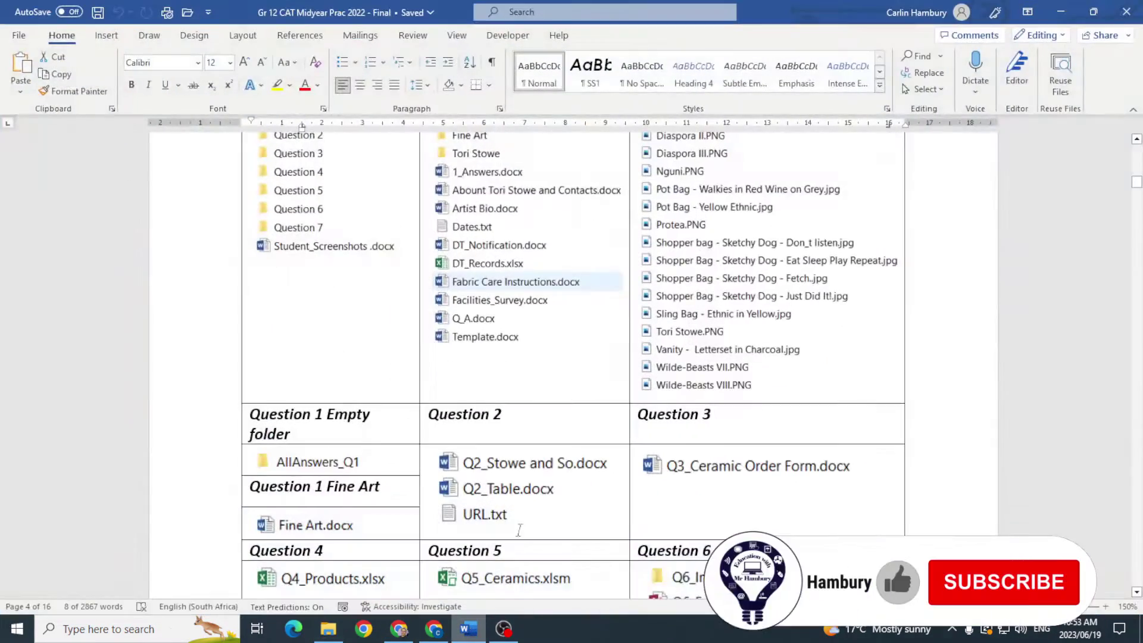
pyautogui.scroll(-12, 538, 495)
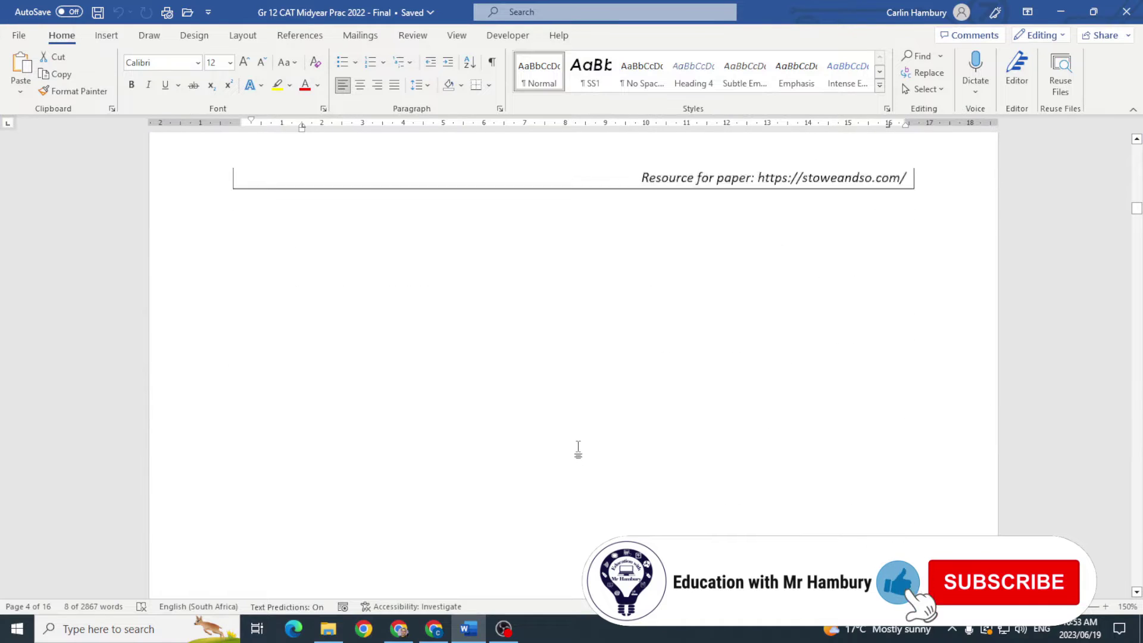
pyautogui.scroll(-12, 578, 448)
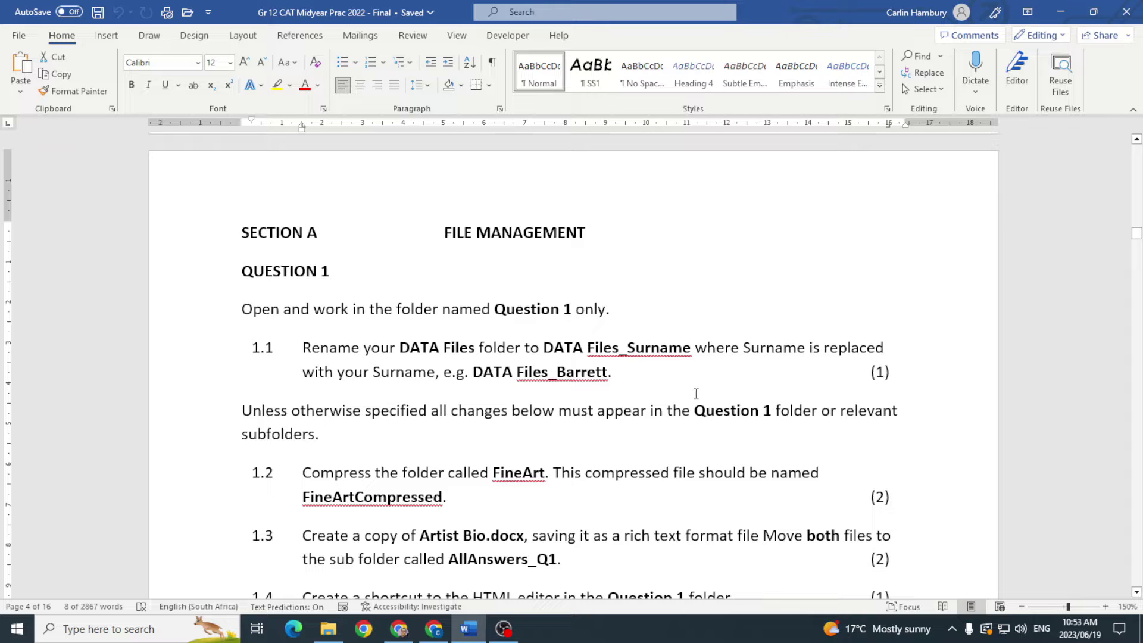
pyautogui.scroll(-3, 712, 400)
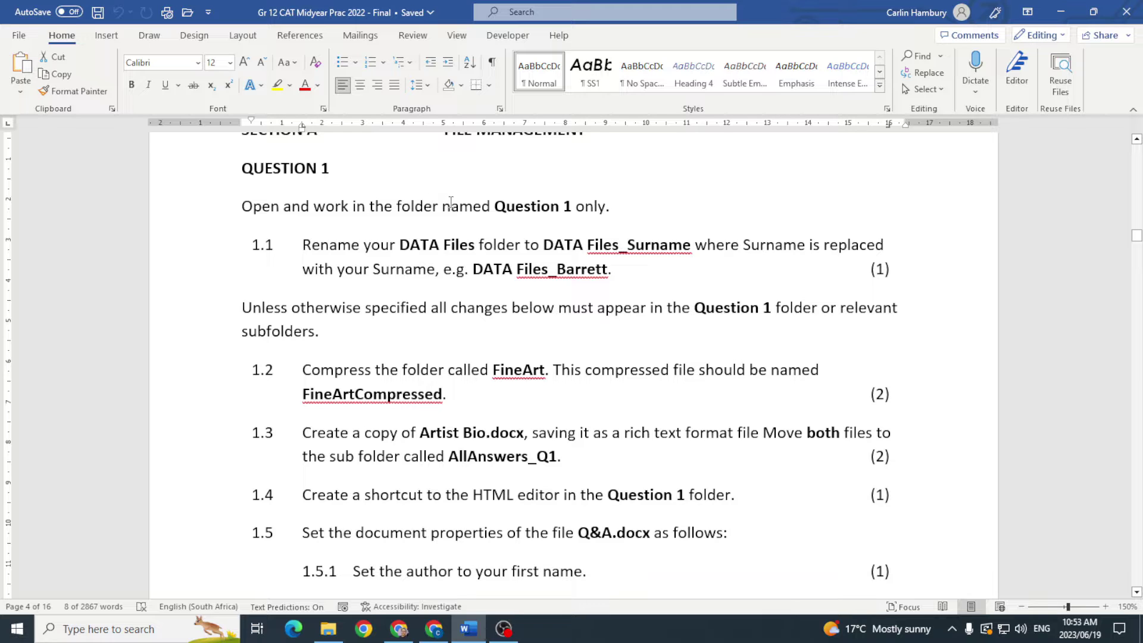
pyautogui.click(494, 208)
# Step: Look inside the Question 1 folder, check the paper, then return to the 2022 prac folder
pyautogui.hotkey('alt', 'Tab')
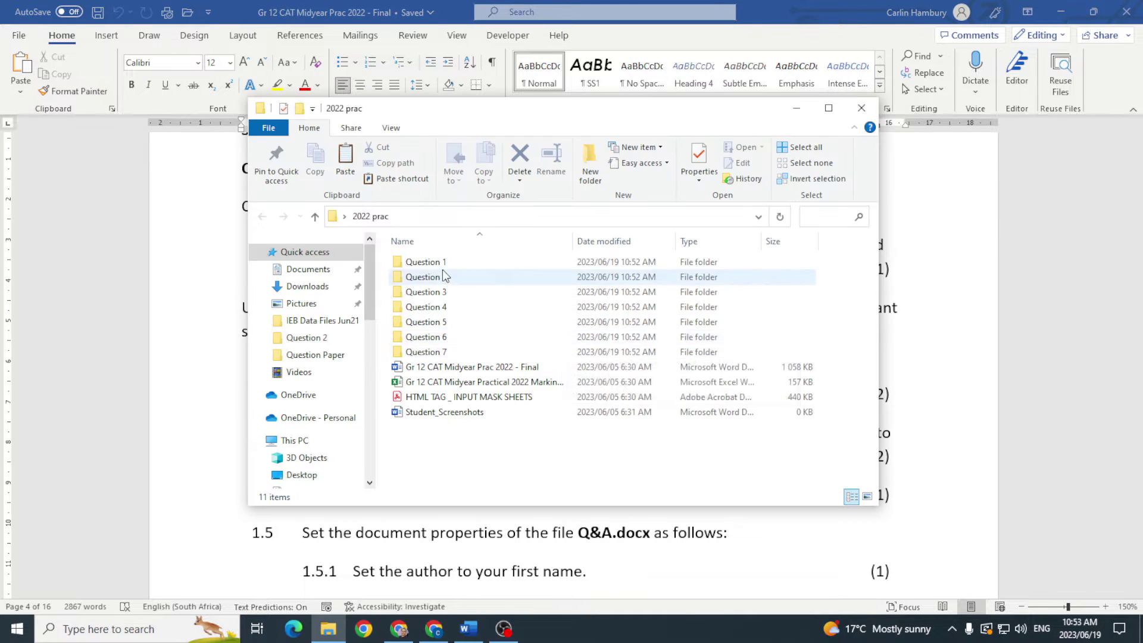
pyautogui.doubleClick(442, 266)
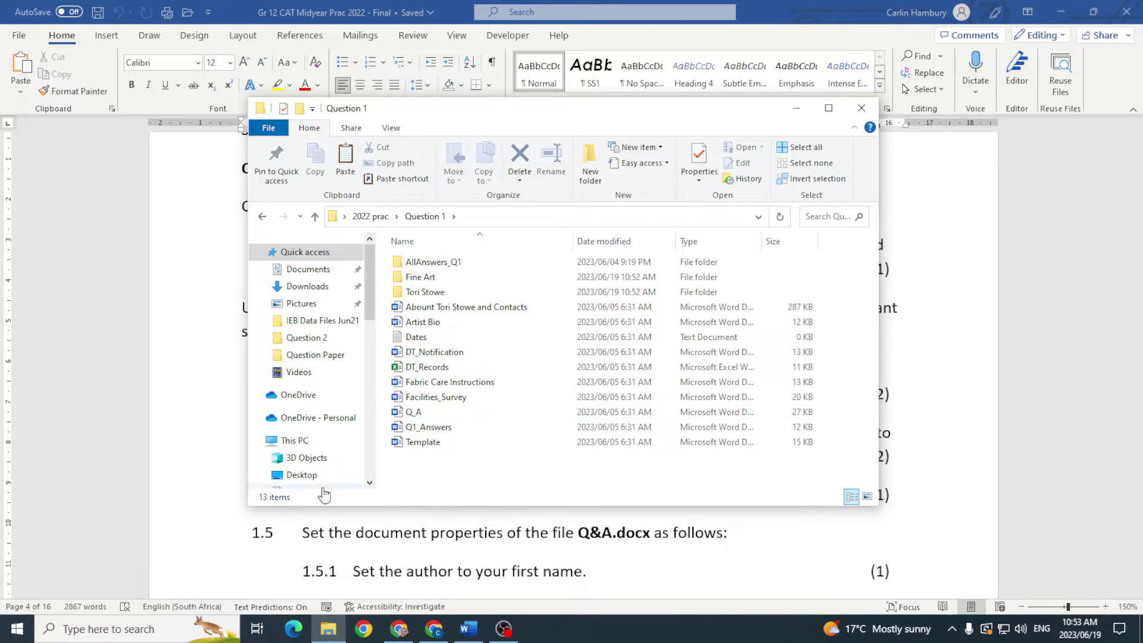
pyautogui.click(224, 459)
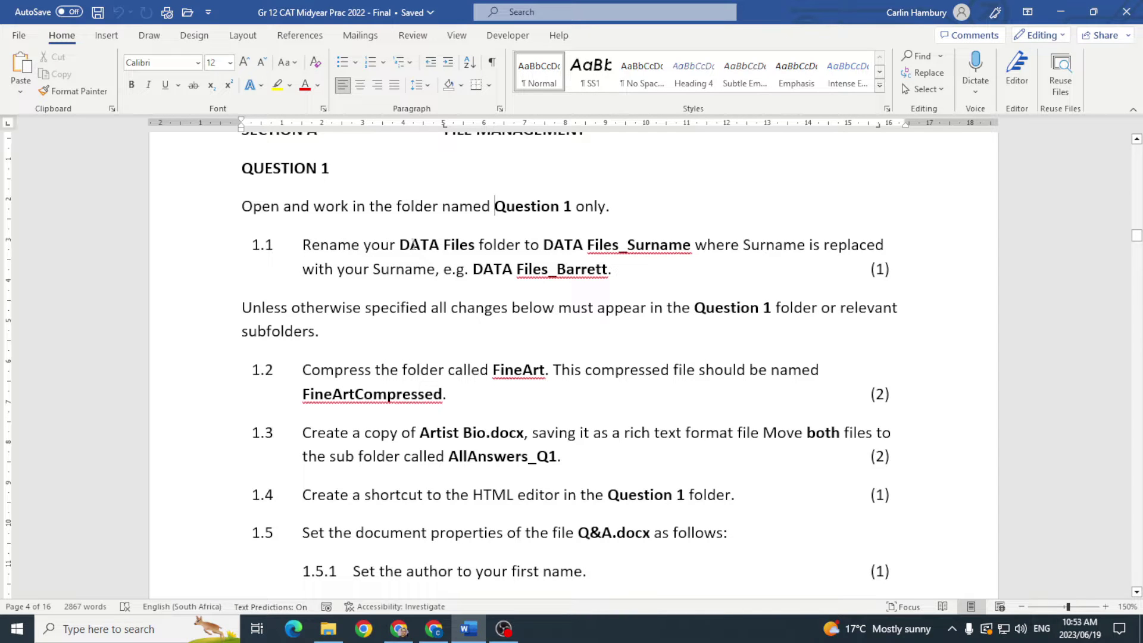
pyautogui.hotkey('alt', 'Tab')
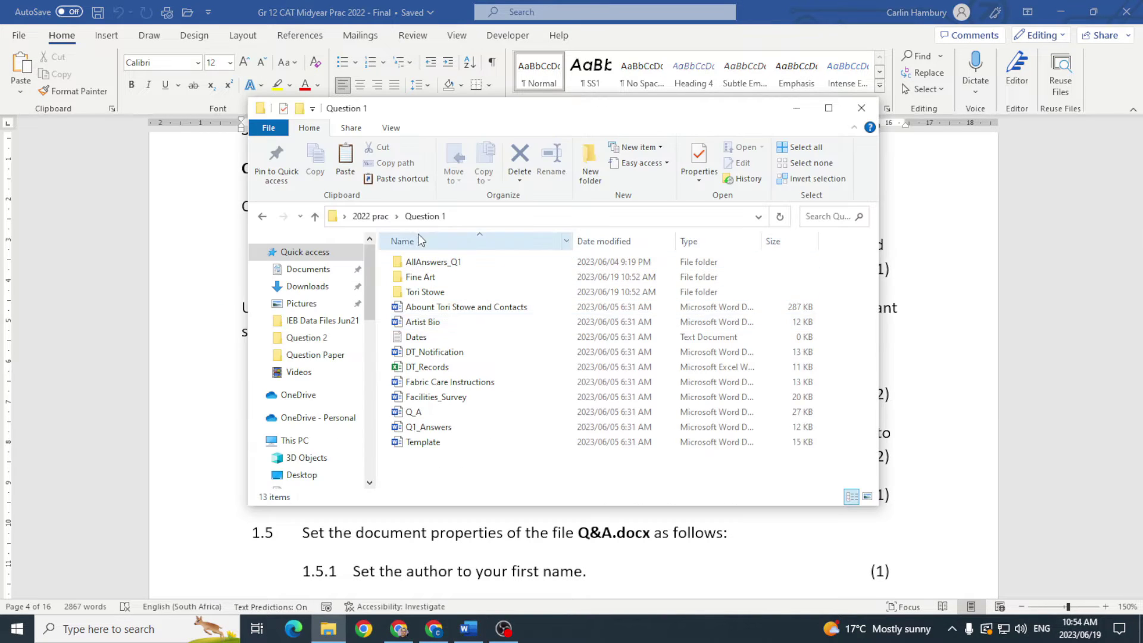
pyautogui.click(262, 216)
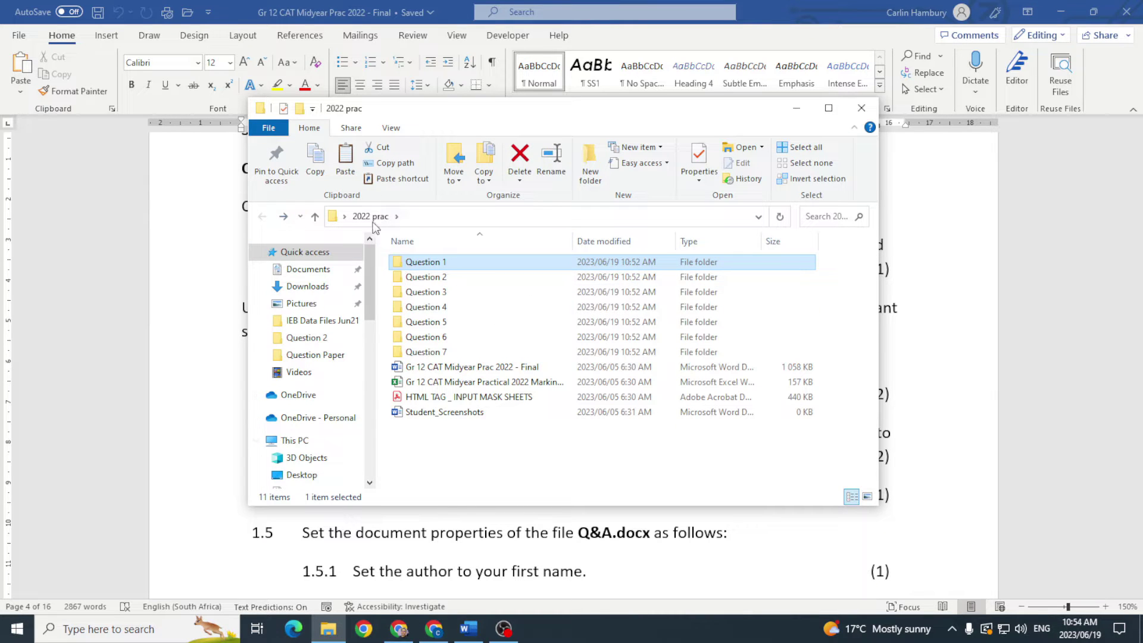
pyautogui.hotkey('alt', 'Tab')
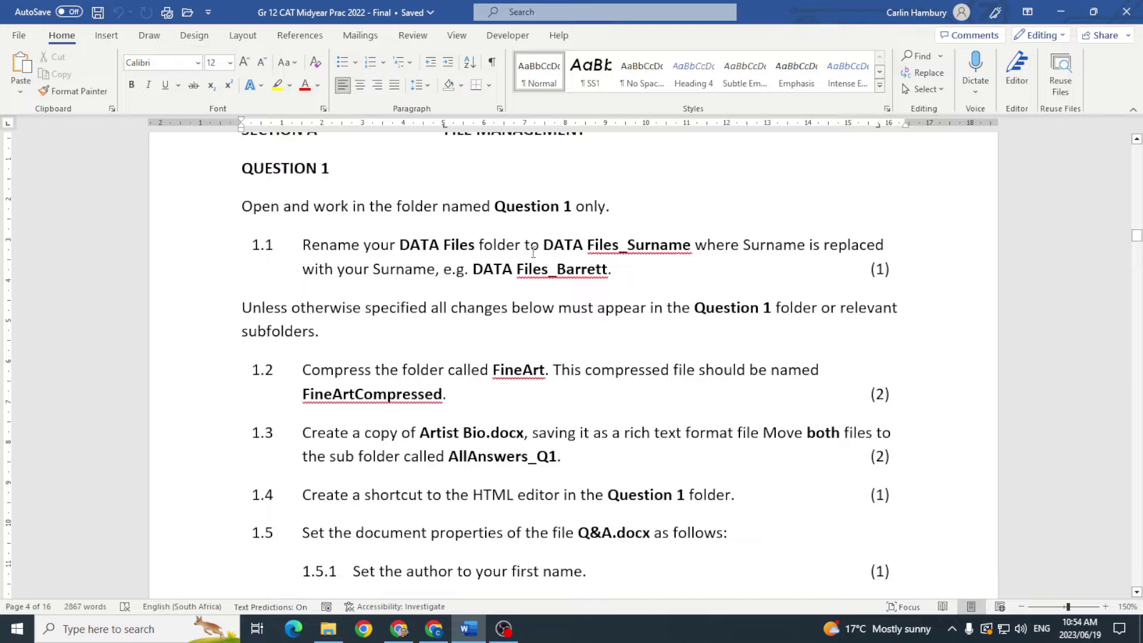
# Step: Rename the Question 1 folder following item 1.1's Files_Surname naming format
pyautogui.doubleClick(613, 247)
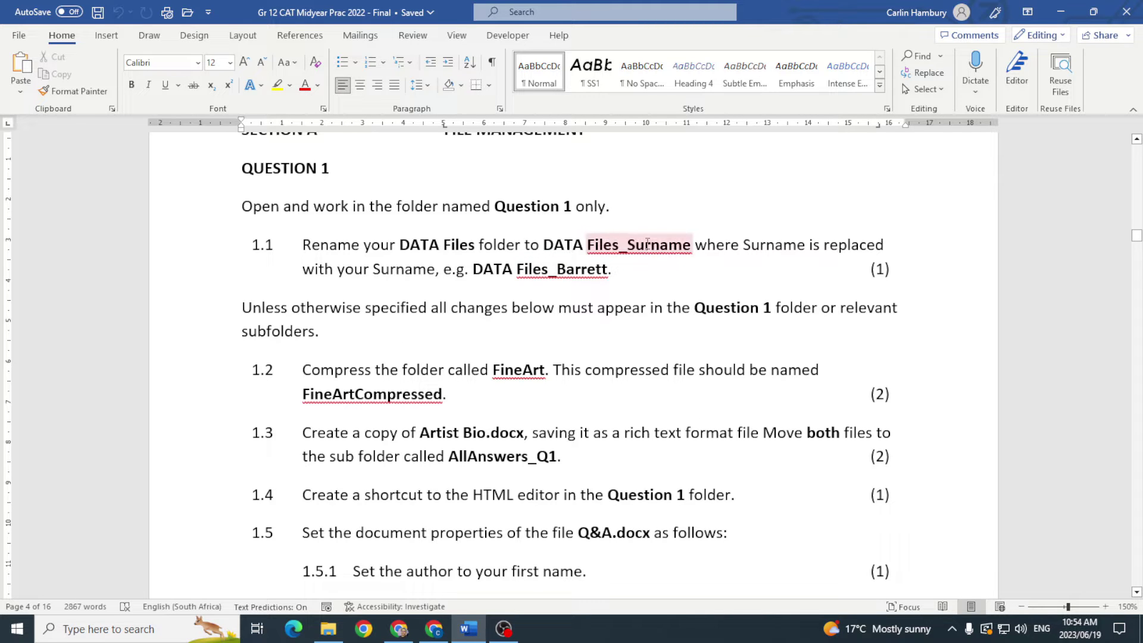
pyautogui.hotkey('alt', 'Tab')
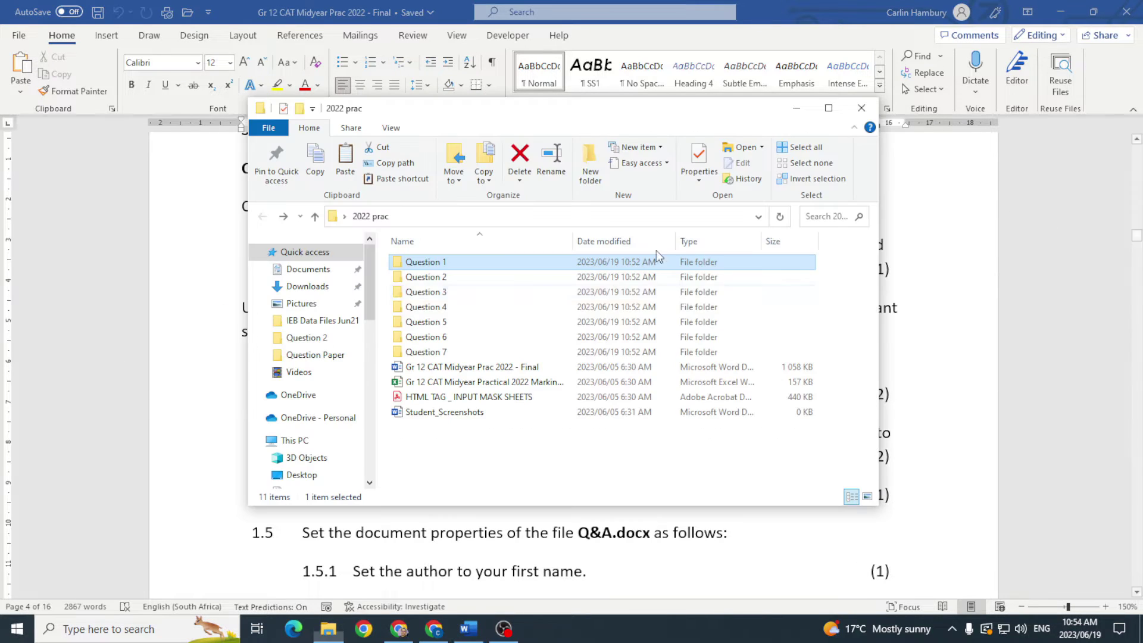
pyautogui.rightClick(413, 264)
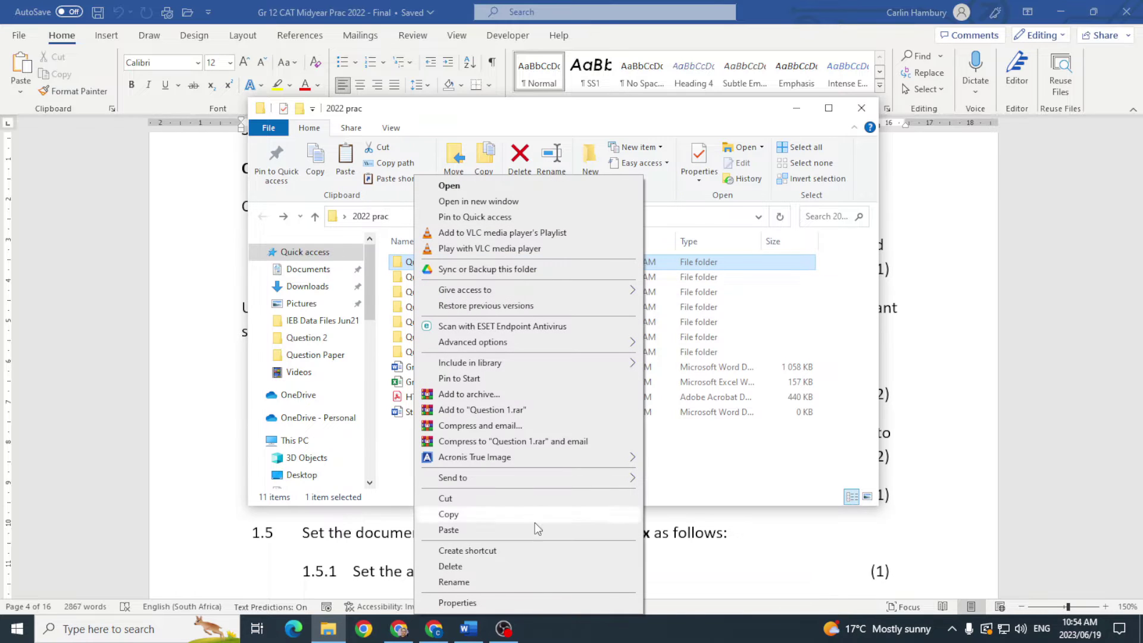
pyautogui.click(499, 582)
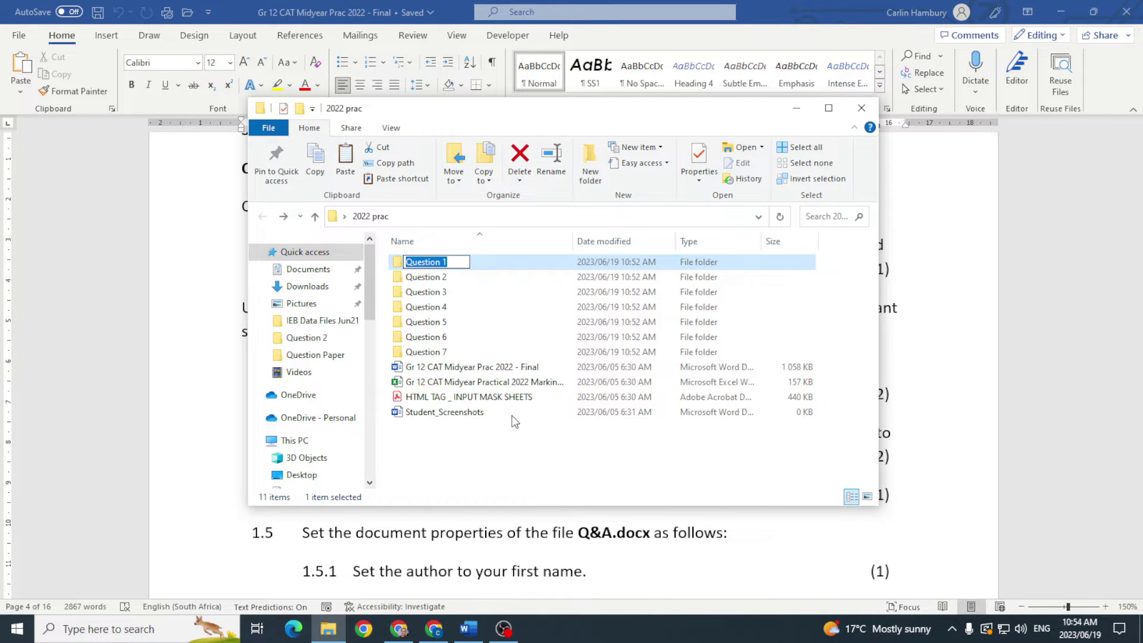
pyautogui.click(570, 454)
pyautogui.click(212, 356)
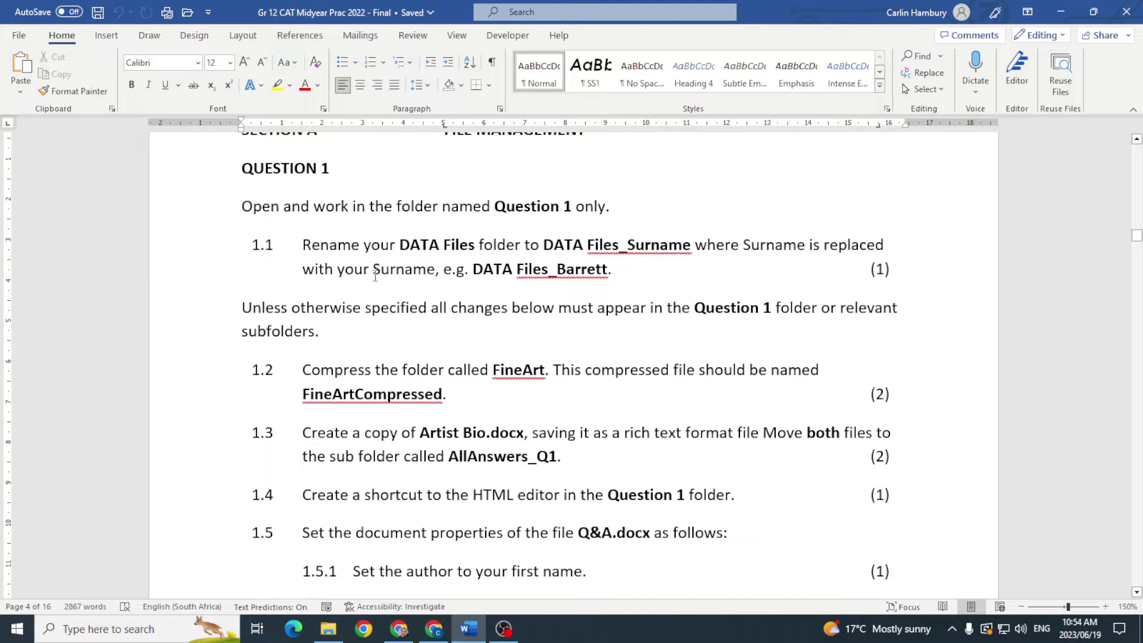
# Step: Reread item 1.1's example name and reopen the Question 1 folder
pyautogui.moveTo(476, 267); pyautogui.dragTo(613, 271)
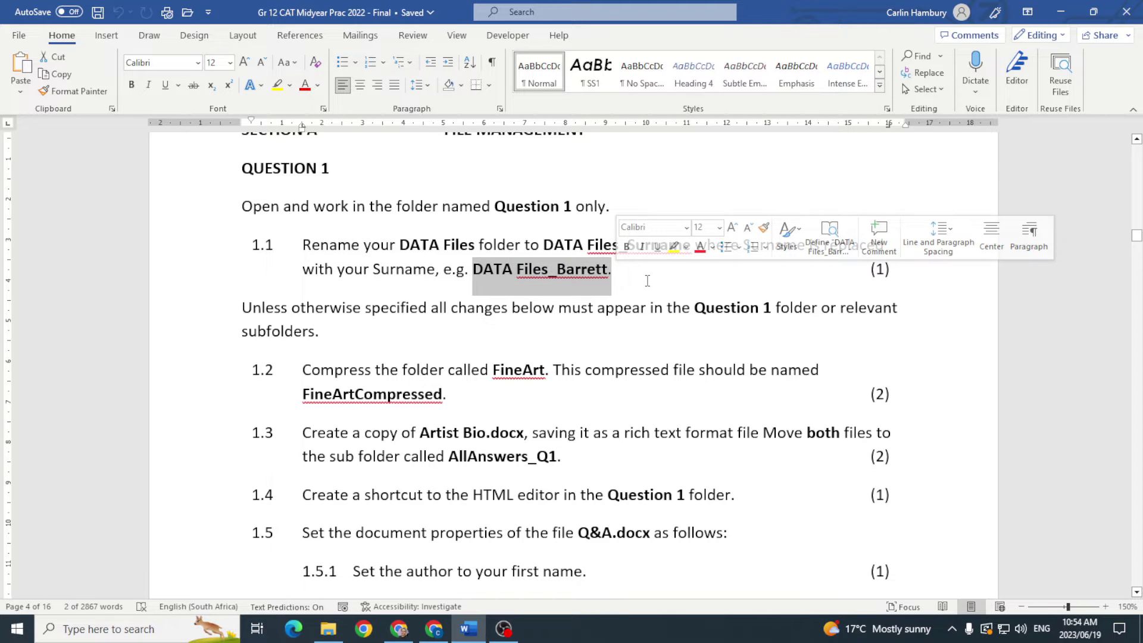
pyautogui.click(672, 281)
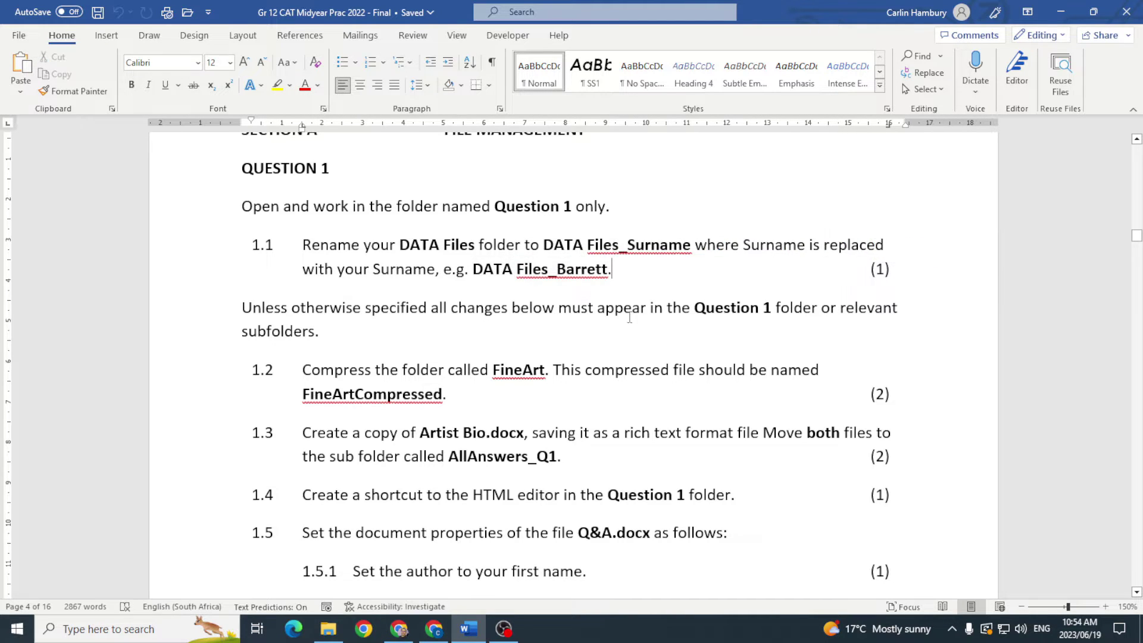
pyautogui.scroll(-3, 625, 320)
pyautogui.scroll(1, 625, 320)
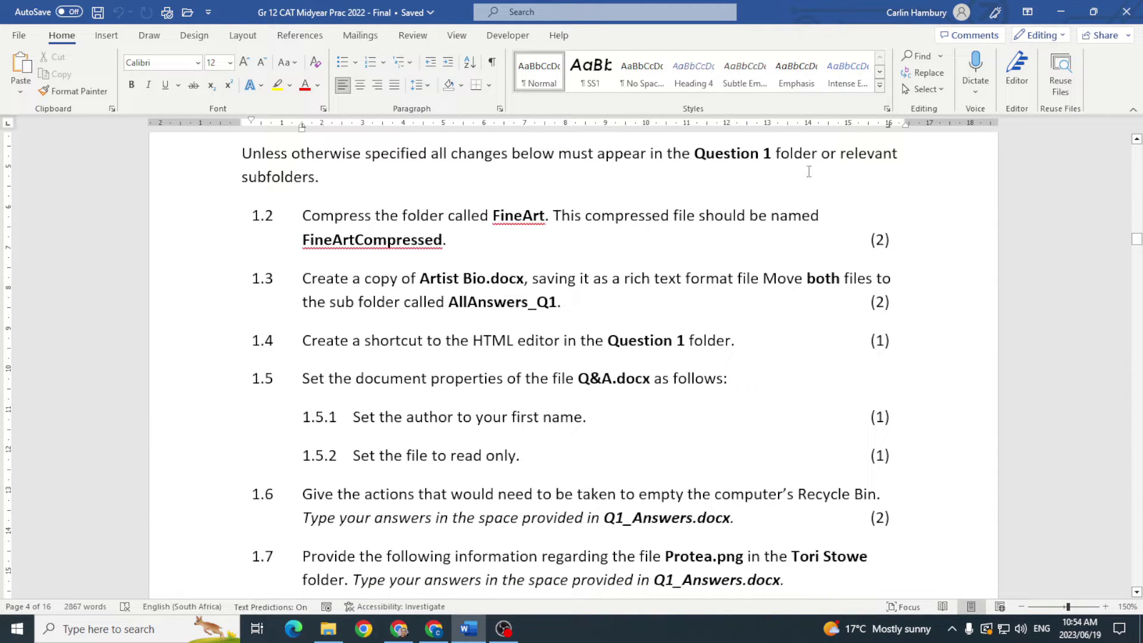
pyautogui.hotkey('alt', 'Tab')
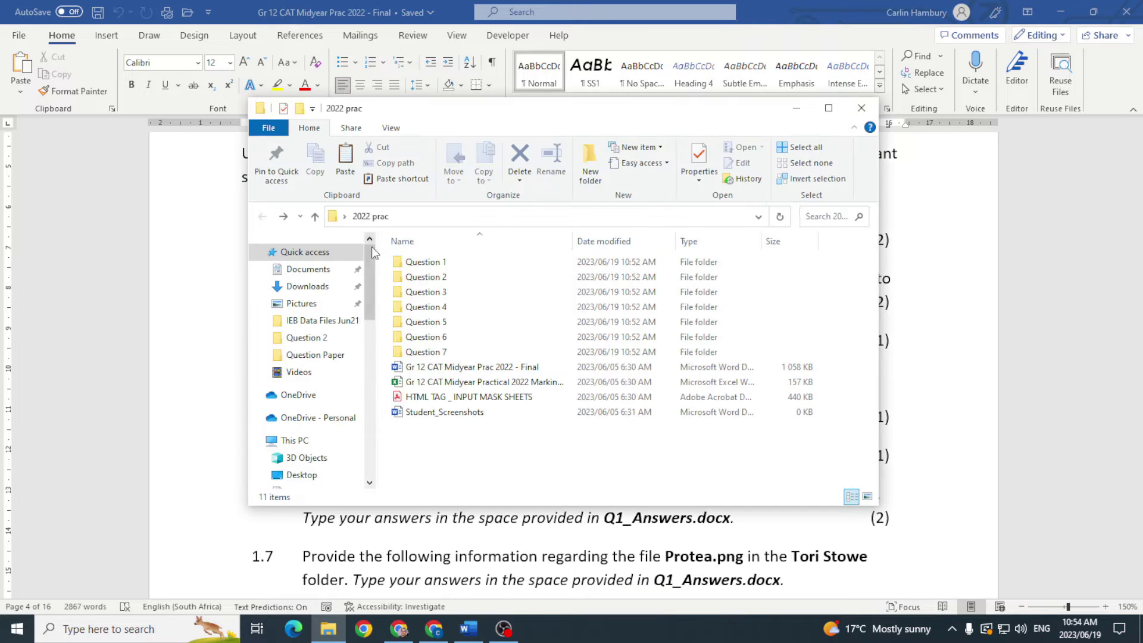
pyautogui.doubleClick(400, 263)
pyautogui.click(232, 297)
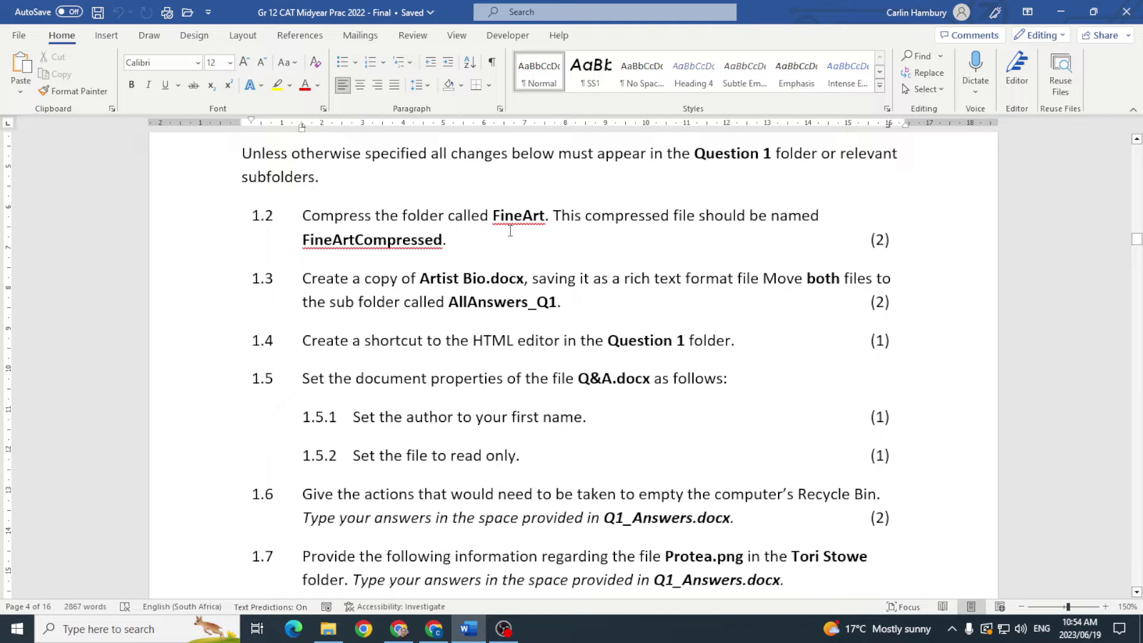
pyautogui.hotkey('alt', 'Tab')
# Step: Compress the Fine Art folder into a zipped archive
pyautogui.click(421, 280)
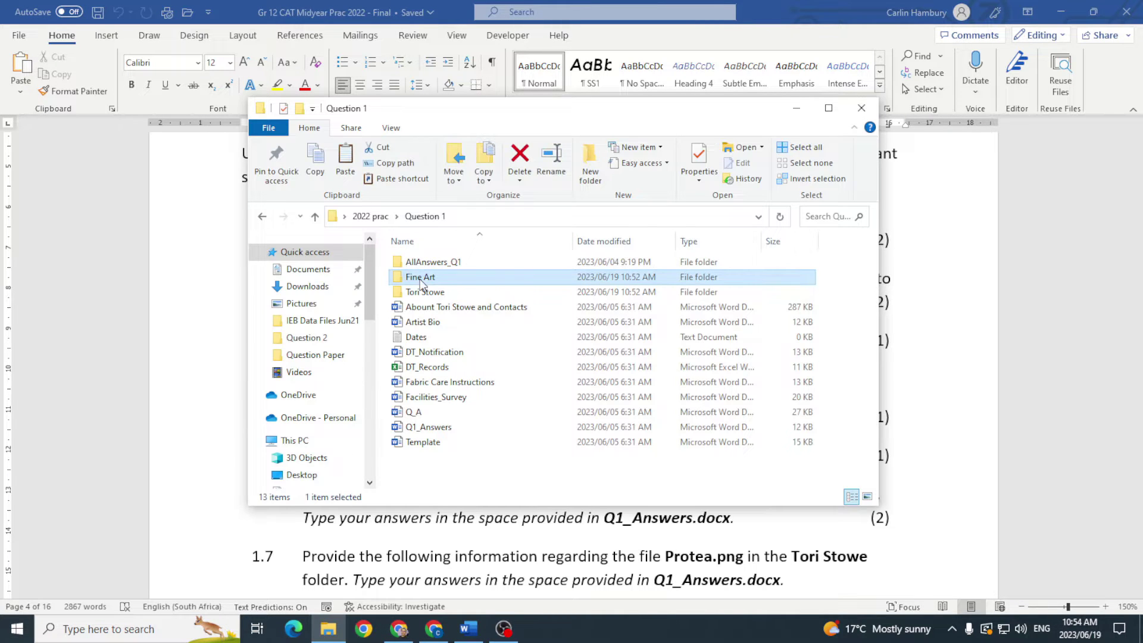
pyautogui.click(223, 290)
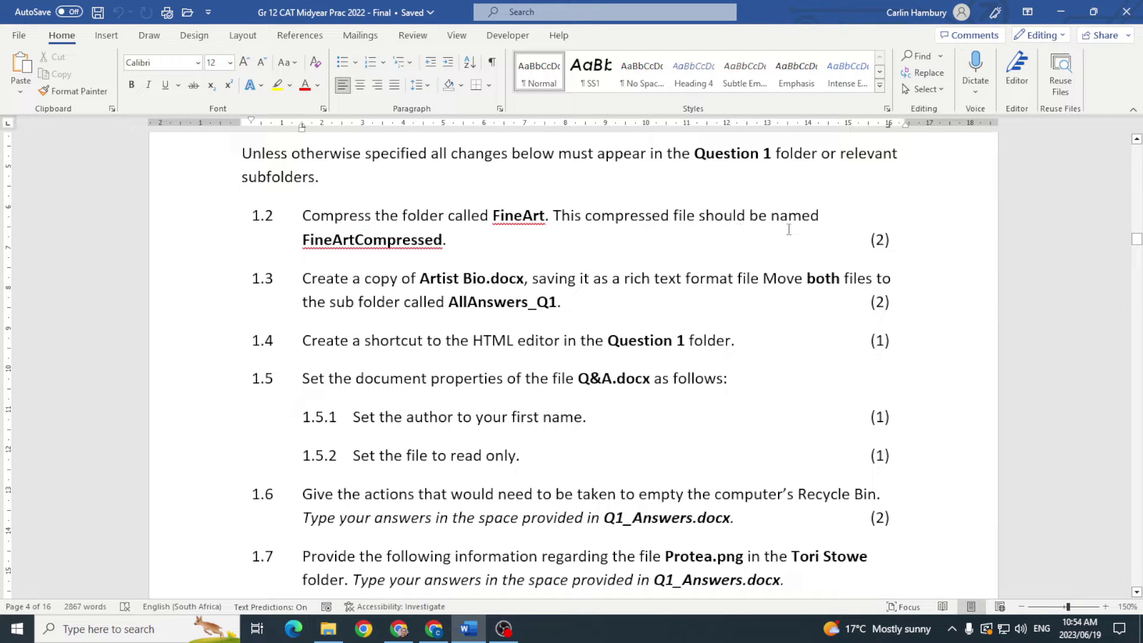
pyautogui.doubleClick(356, 241)
pyautogui.hotkey('alt', 'Tab')
pyautogui.rightClick(421, 279)
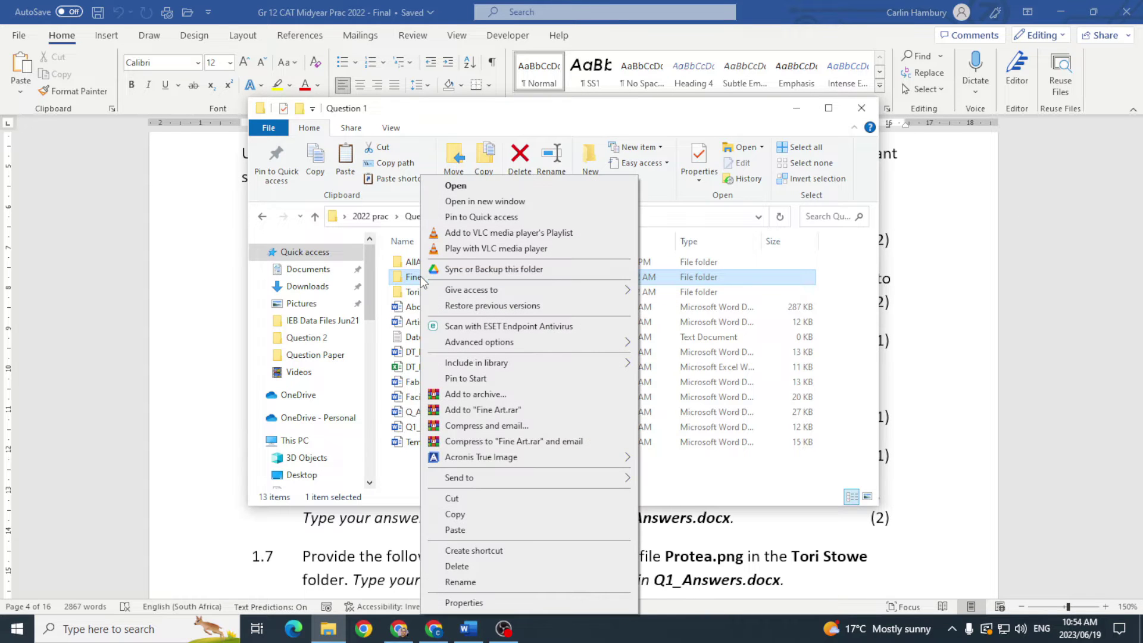
pyautogui.moveTo(569, 480)
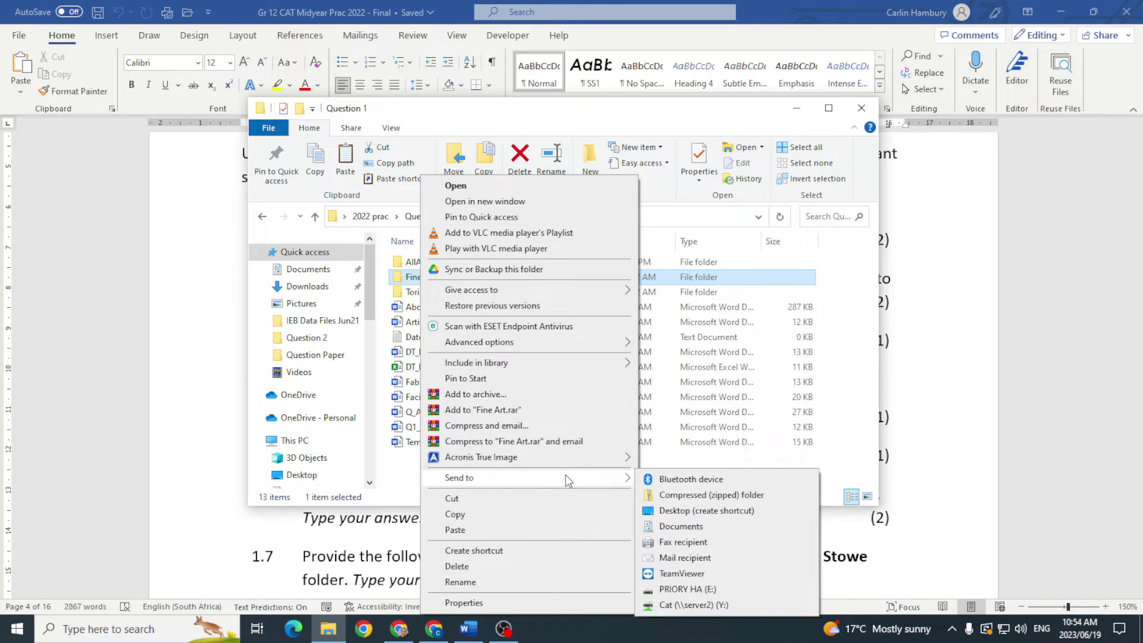
pyautogui.click(689, 496)
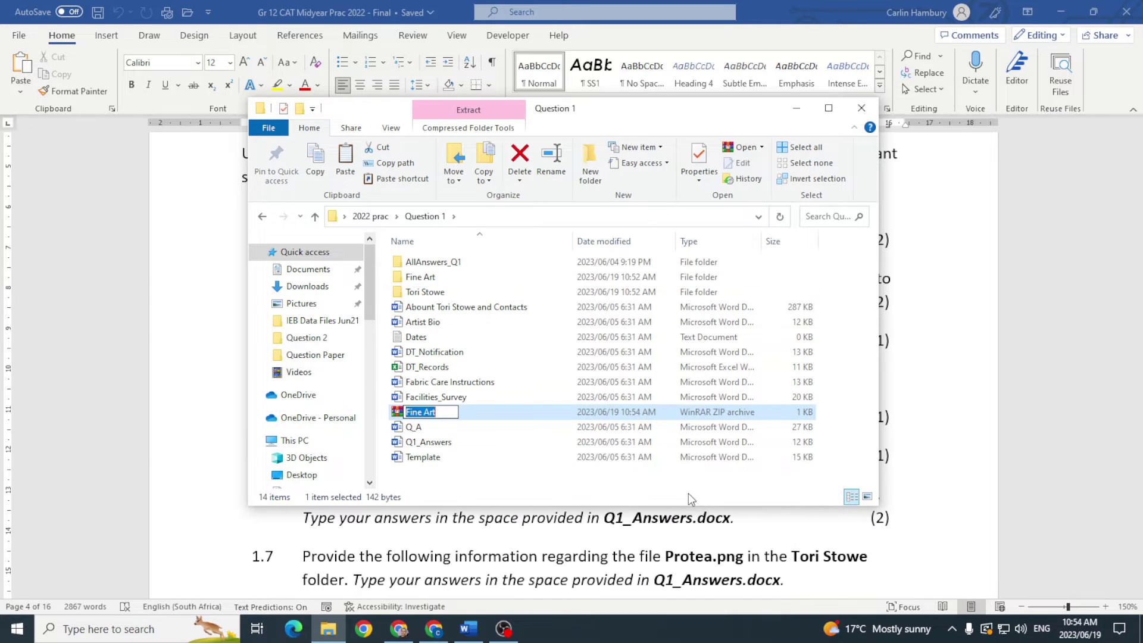
pyautogui.press('Return')
# Step: Rename the Fine Art archive to 'Fine Art Compressed'
pyautogui.hotkey('alt', 'Tab')
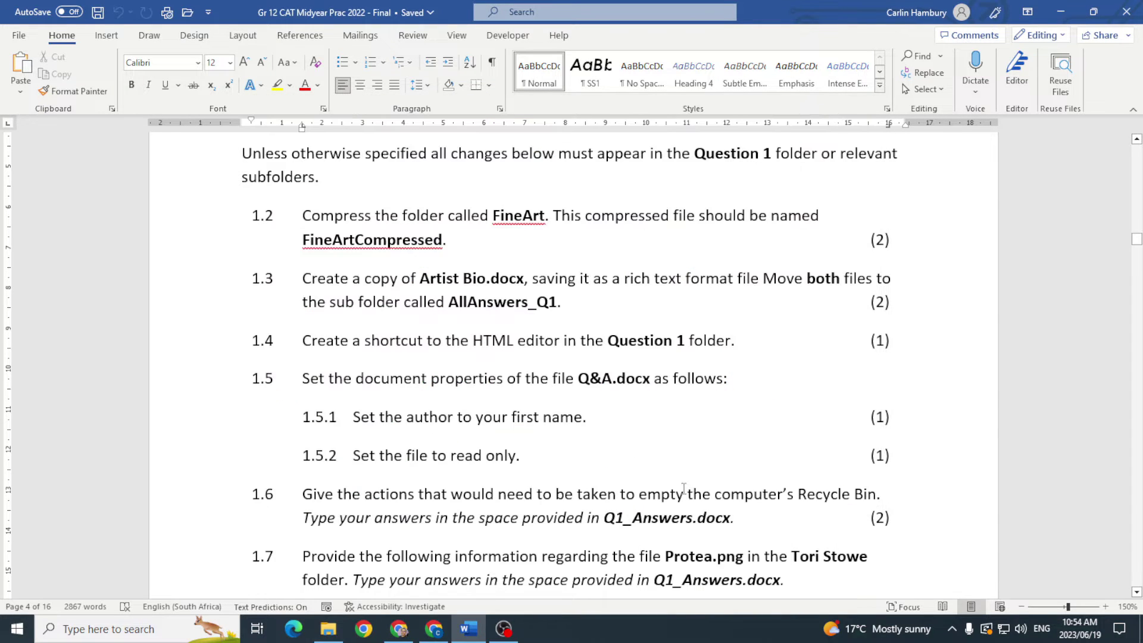
pyautogui.hotkey('alt', 'Tab')
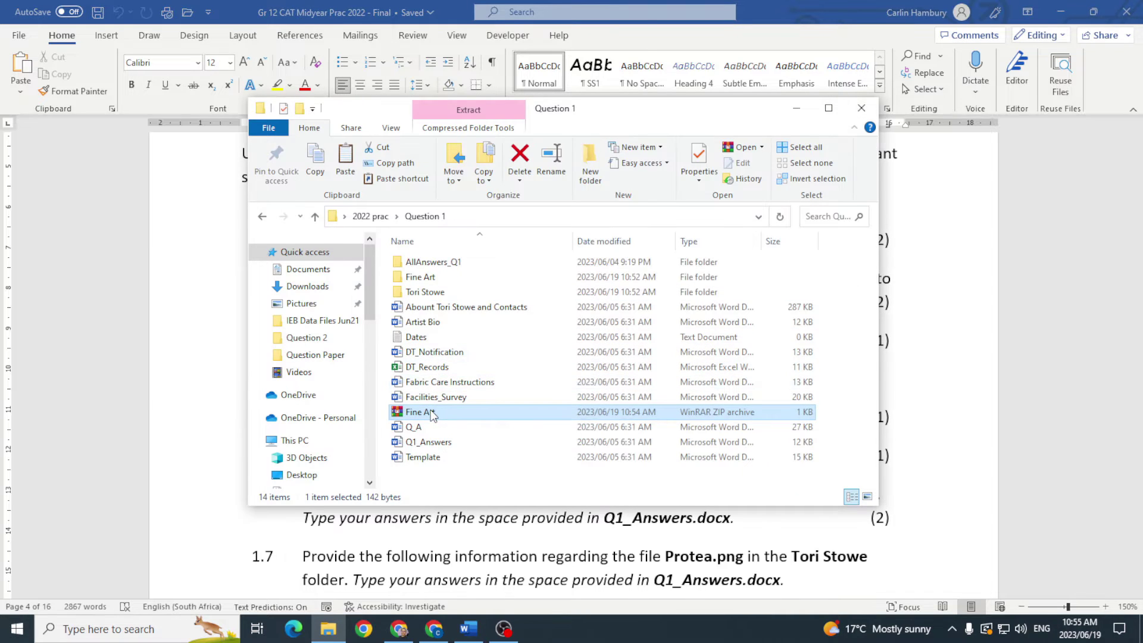
pyautogui.rightClick(433, 413)
pyautogui.click(476, 379)
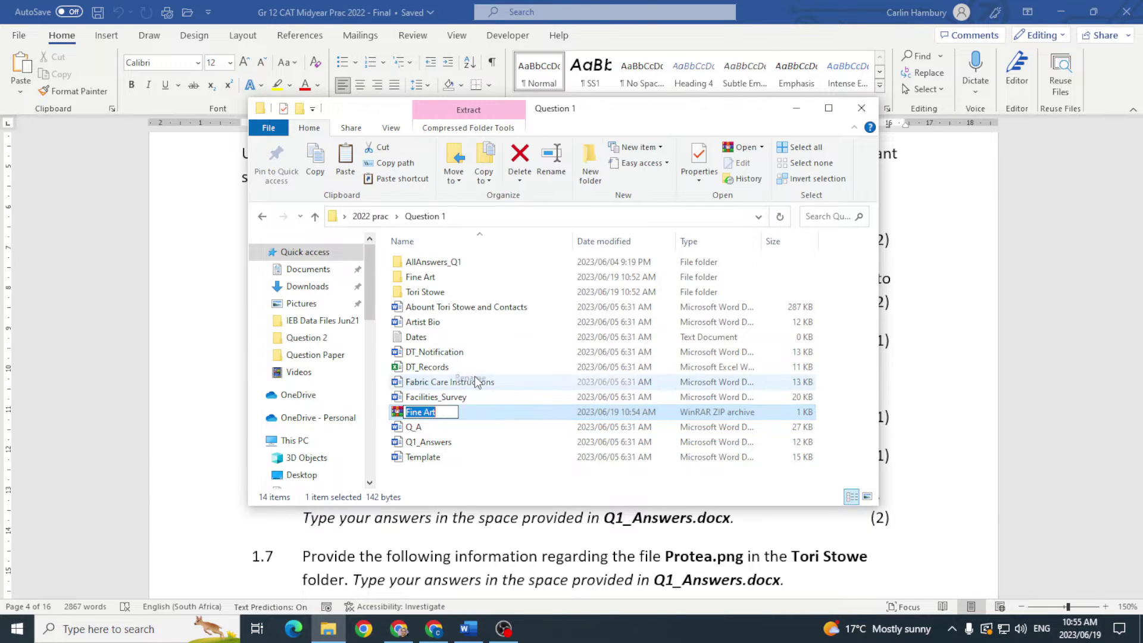
pyautogui.press('End')
pyautogui.write('Compressed')
pyautogui.press('Return')
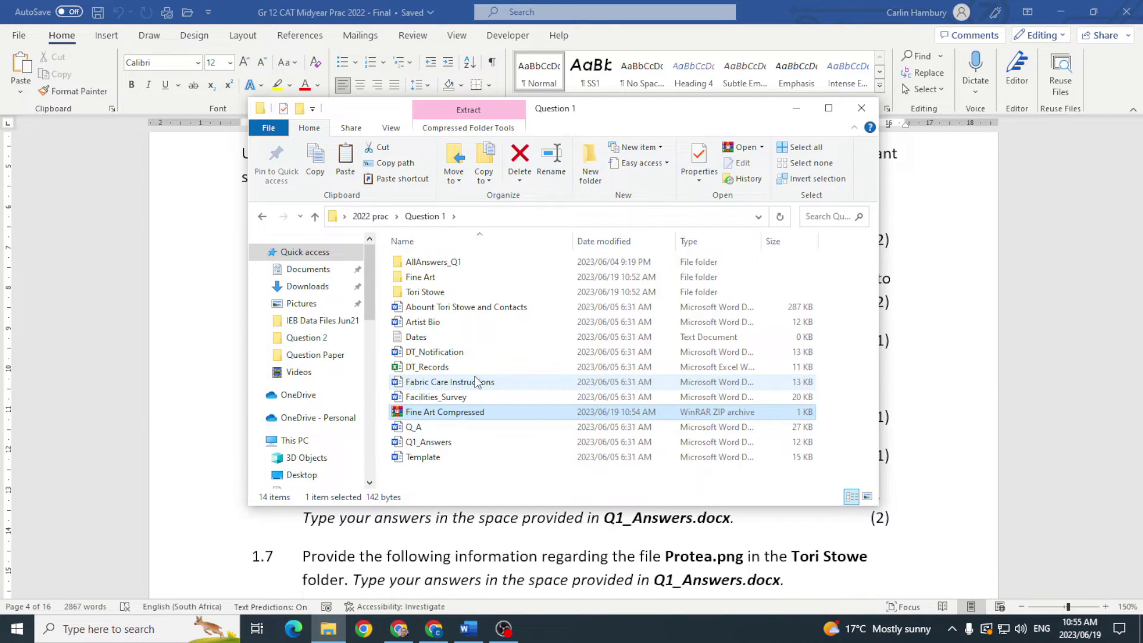
# Step: Read task 1.3 on the rich text format file, then cut Artist Bio from Question 1
pyautogui.hotkey('alt', 'Tab')
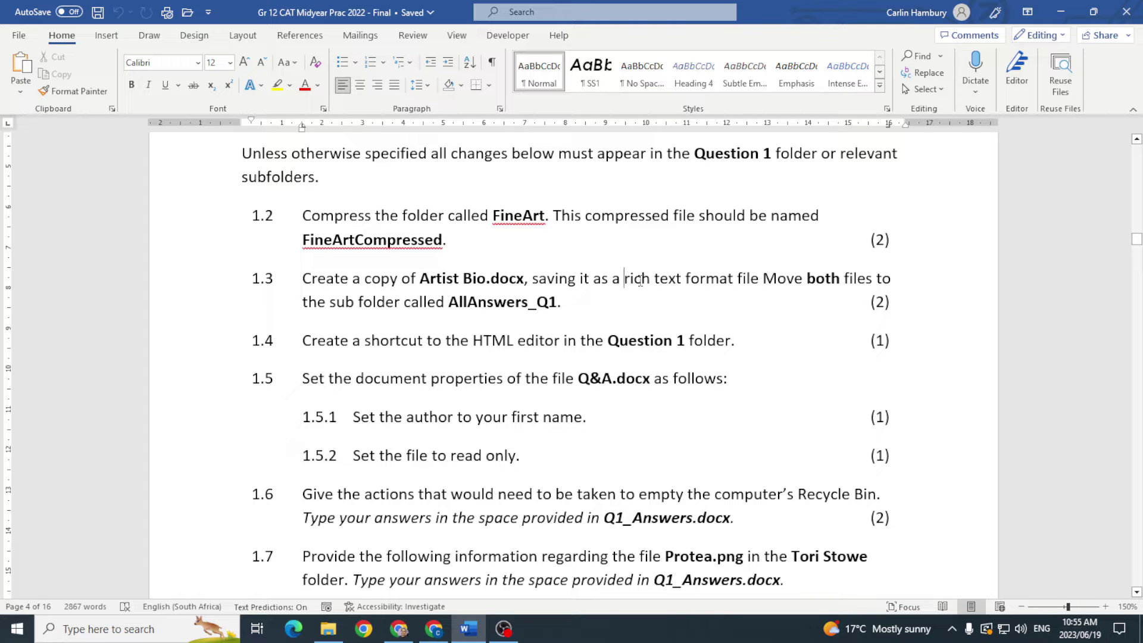
pyautogui.moveTo(651, 281); pyautogui.dragTo(750, 289)
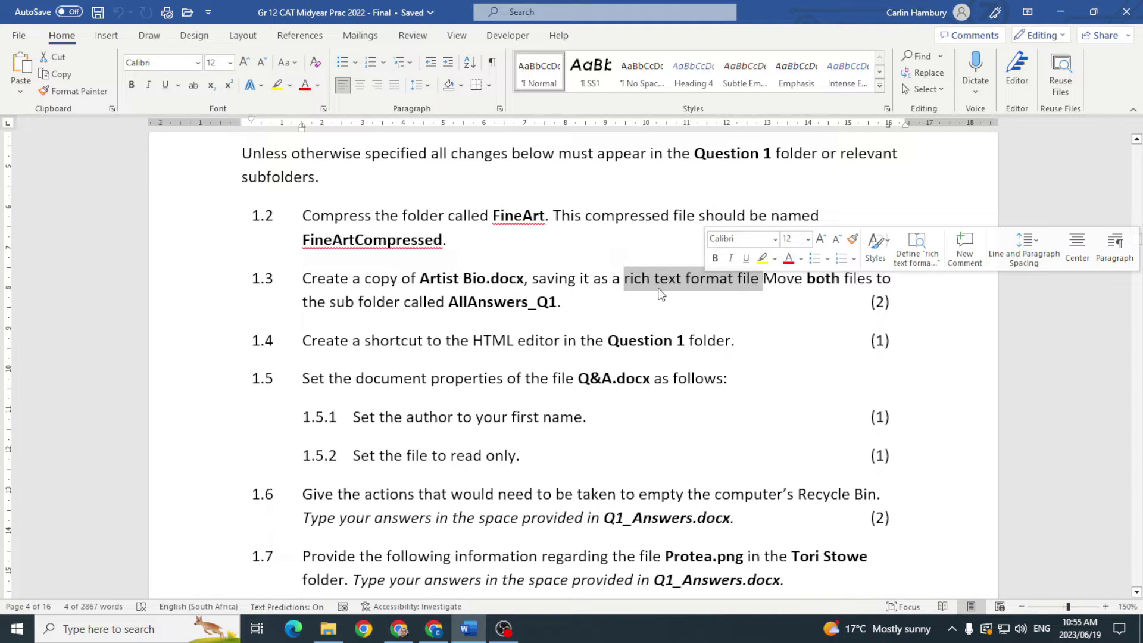
pyautogui.click(572, 306)
pyautogui.hotkey('alt', 'Tab')
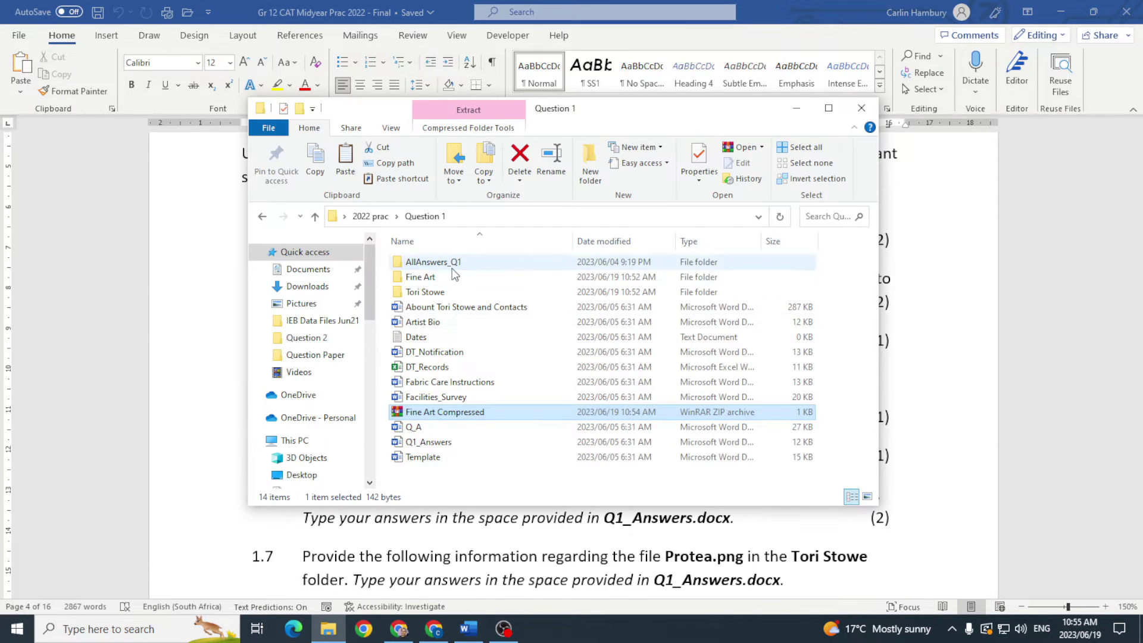
pyautogui.click(451, 263)
pyautogui.click(435, 323)
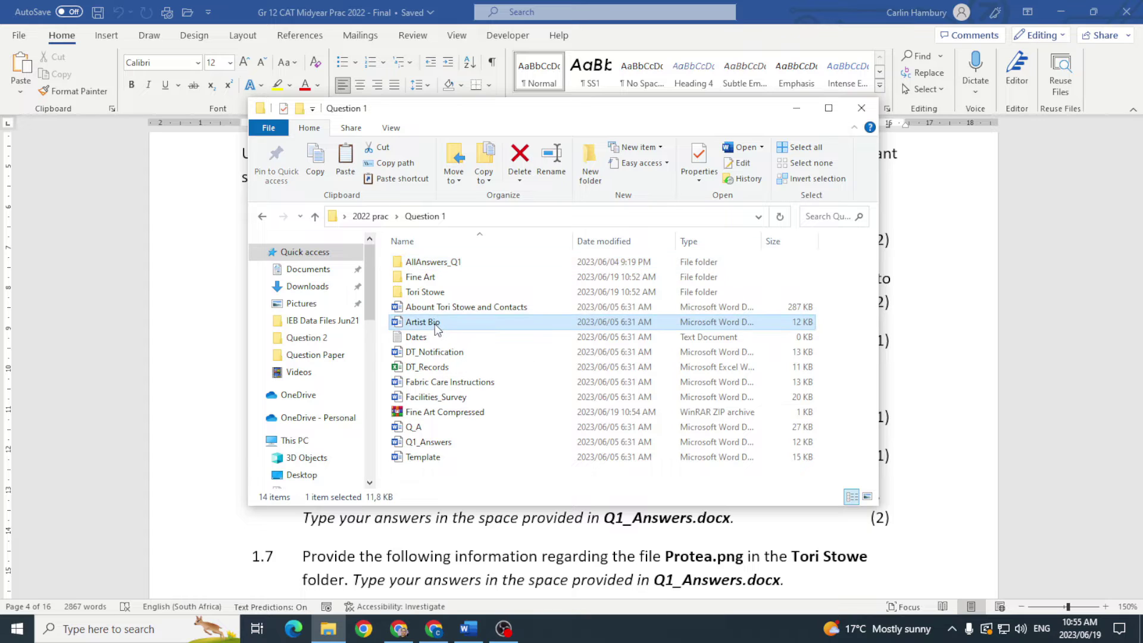
pyautogui.rightClick(427, 325)
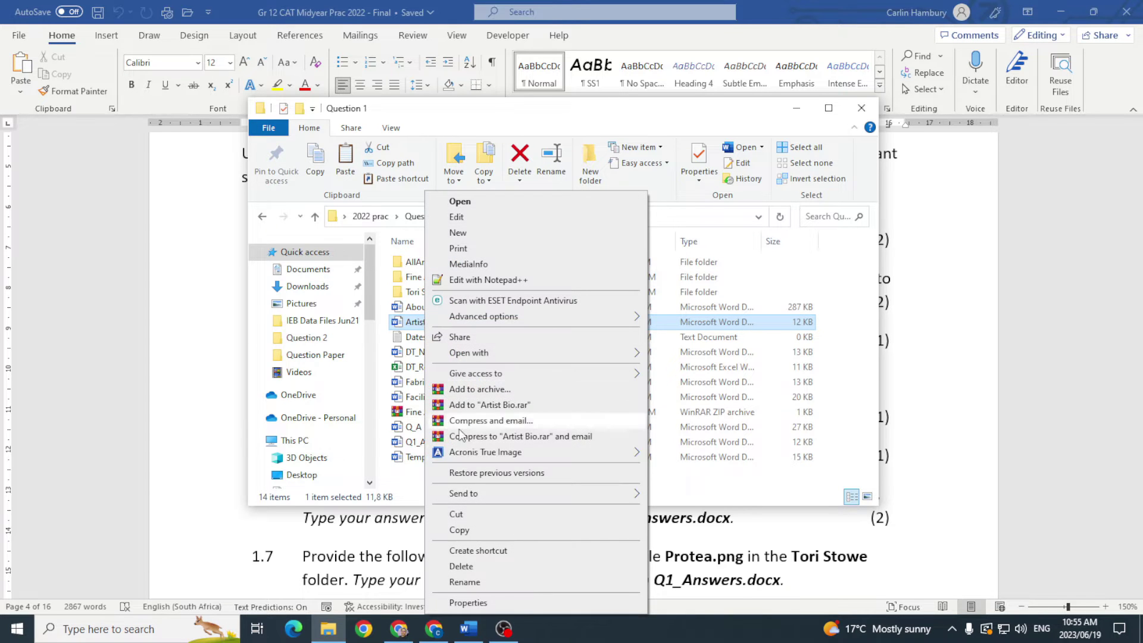
pyautogui.click(460, 514)
# Step: Paste Artist Bio into AllAnswers_Q1 and open it in Word
pyautogui.doubleClick(432, 260)
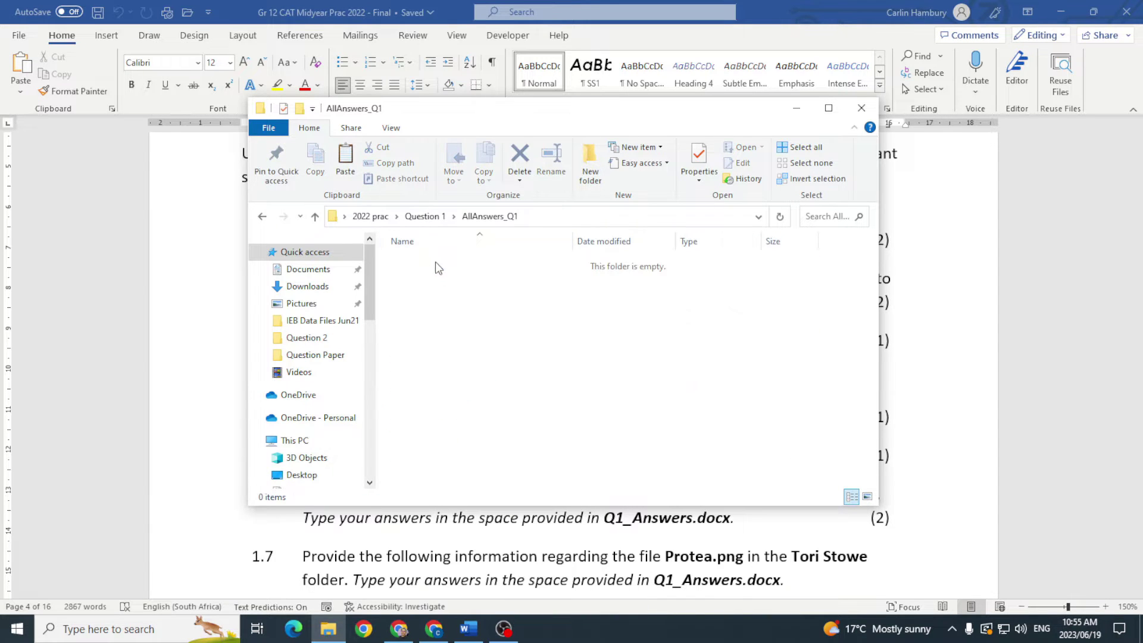
pyautogui.rightClick(450, 318)
pyautogui.click(483, 417)
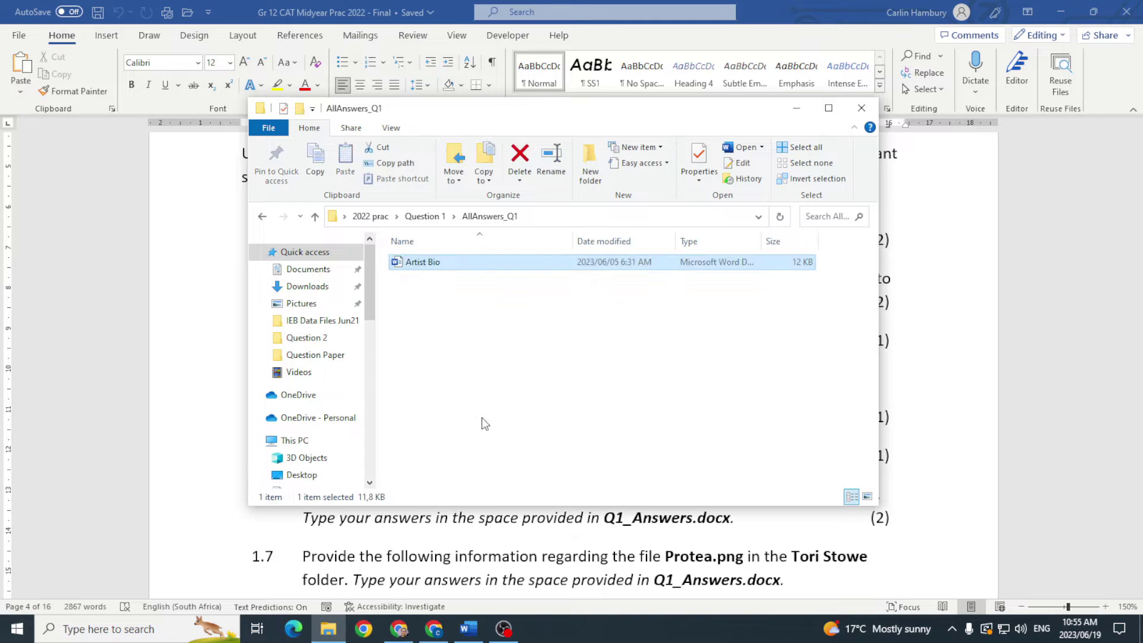
pyautogui.click(462, 322)
pyautogui.hotkey('alt', 'F4')
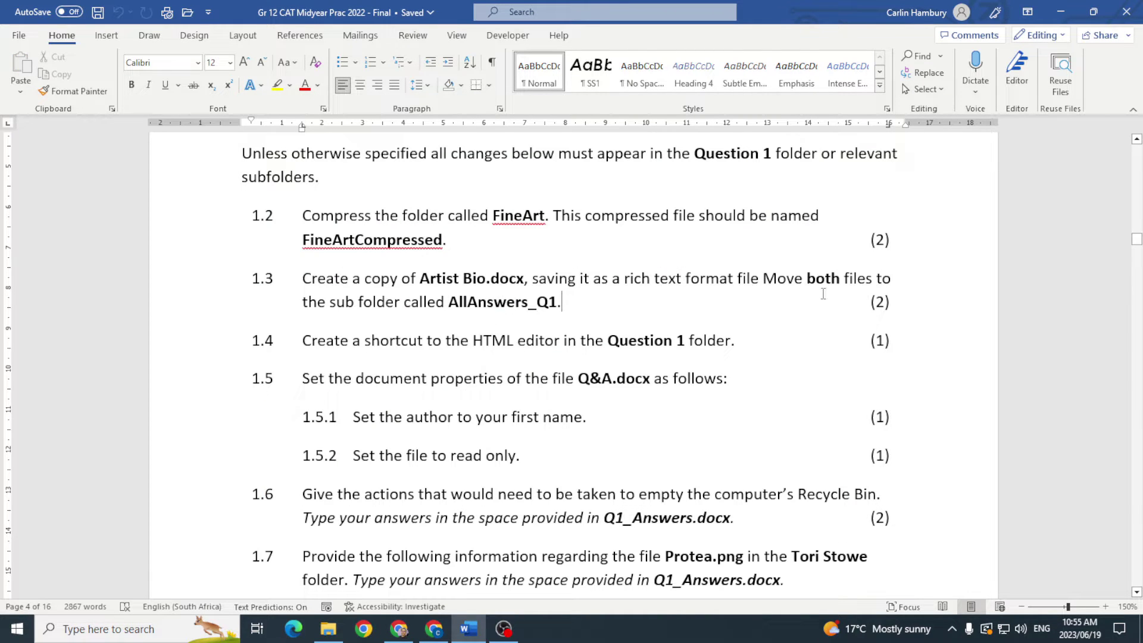
pyautogui.hotkey('alt', 'Tab')
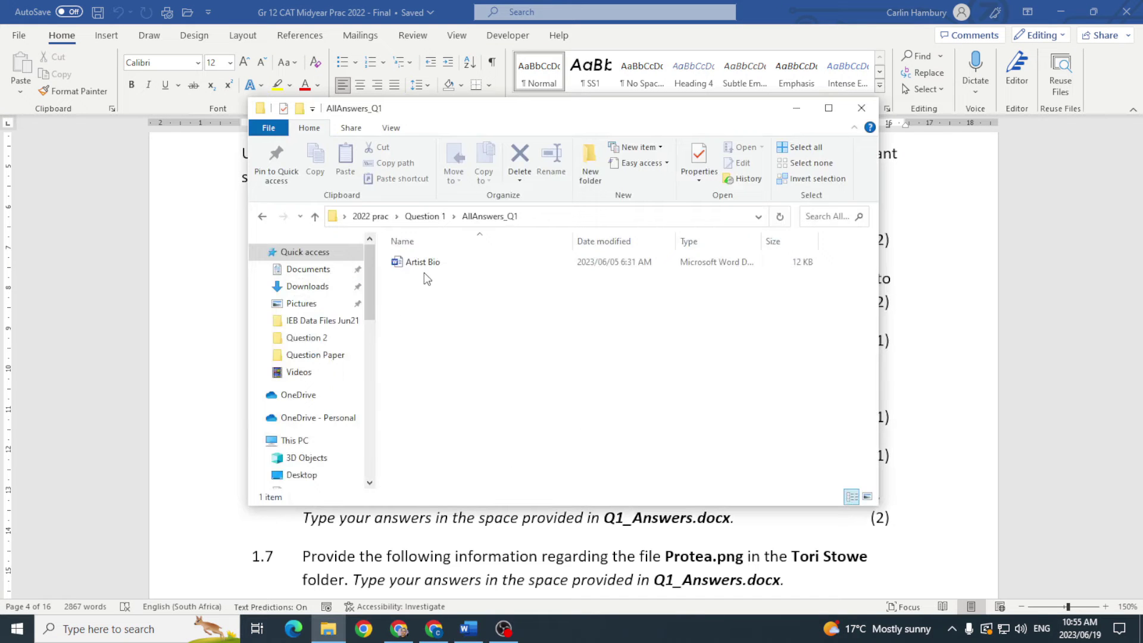
pyautogui.doubleClick(423, 262)
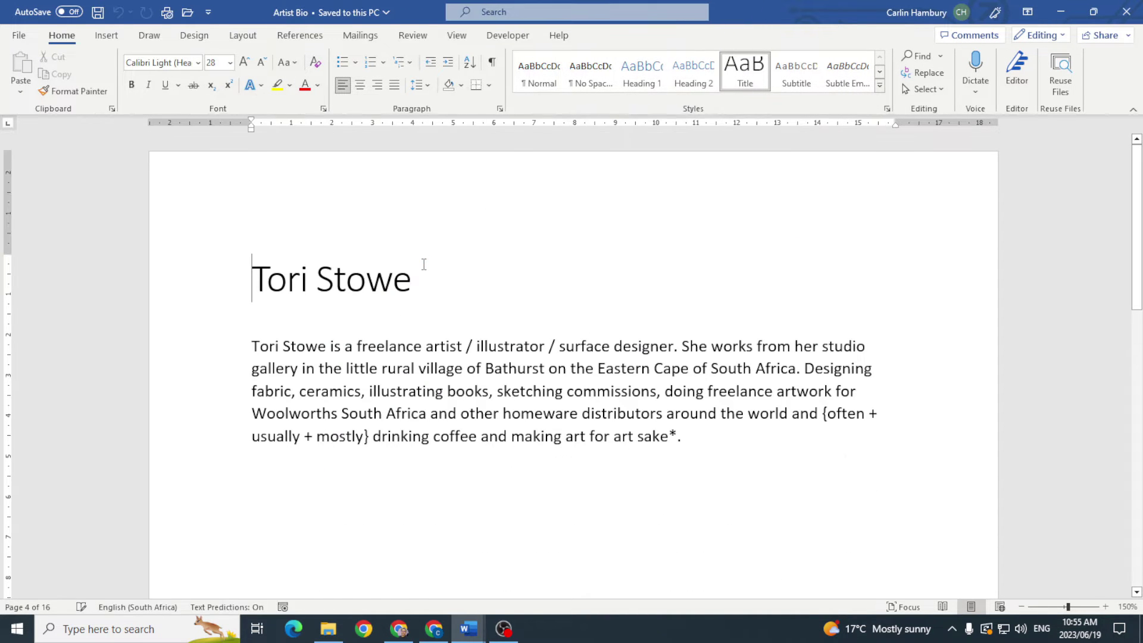
# Step: Use Save As with Browse to save Artist Bio with the Rich Text Format file type
pyautogui.click(21, 36)
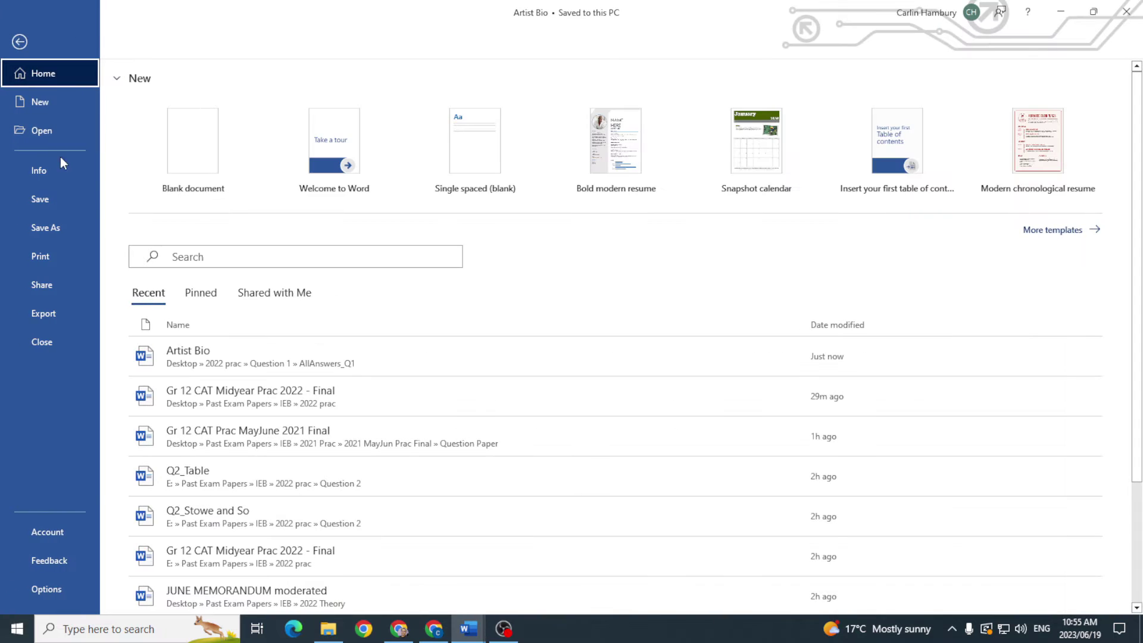
pyautogui.click(55, 225)
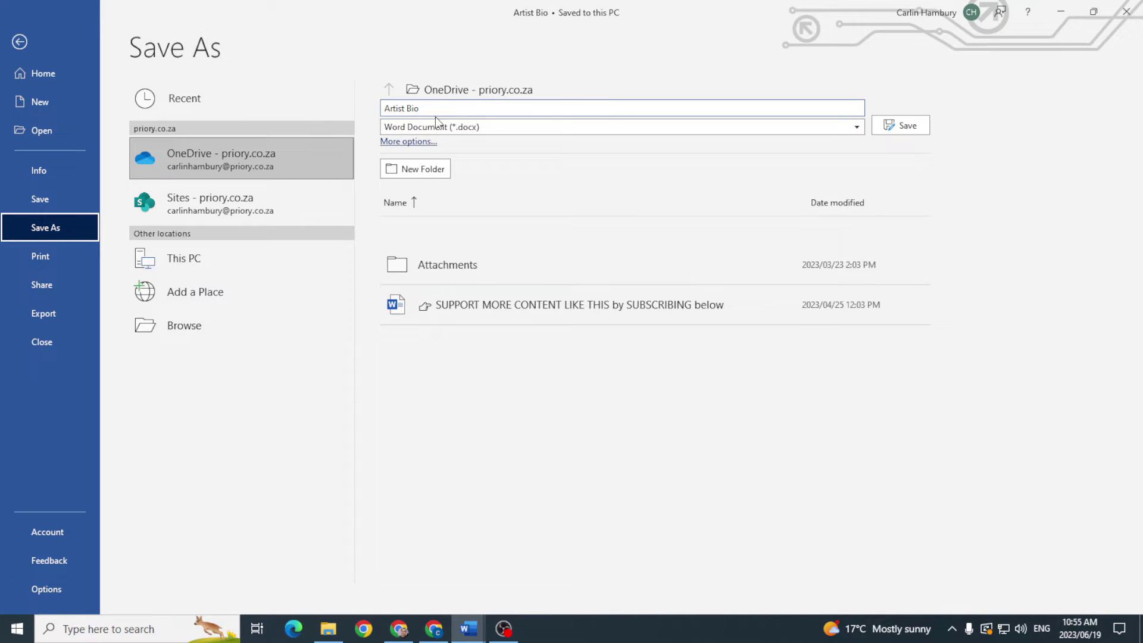
pyautogui.click(173, 323)
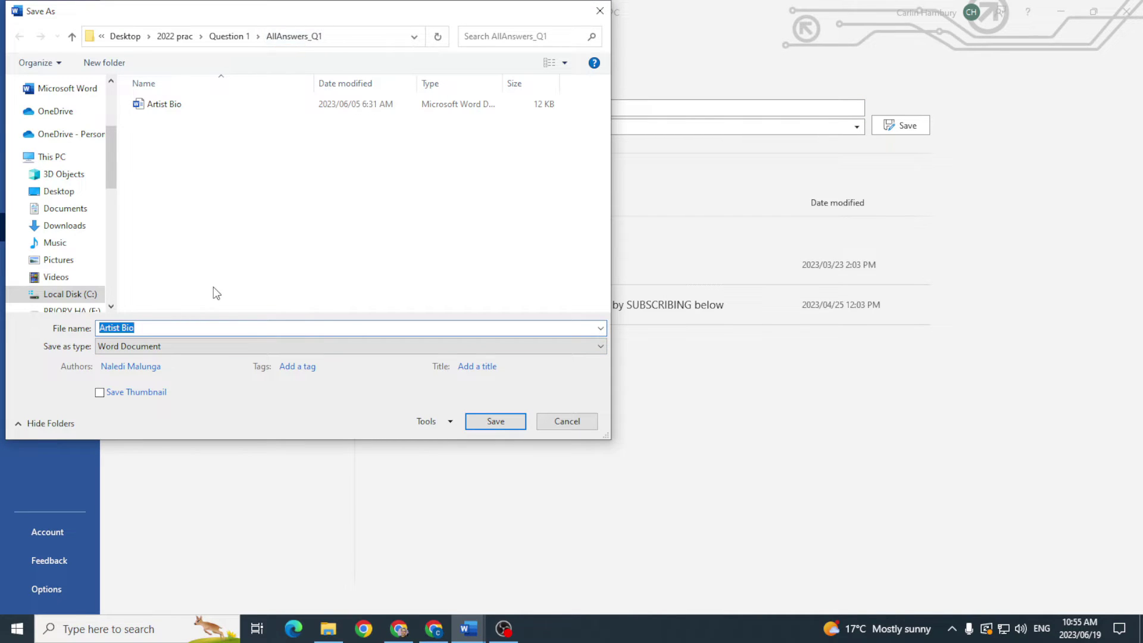
pyautogui.click(192, 345)
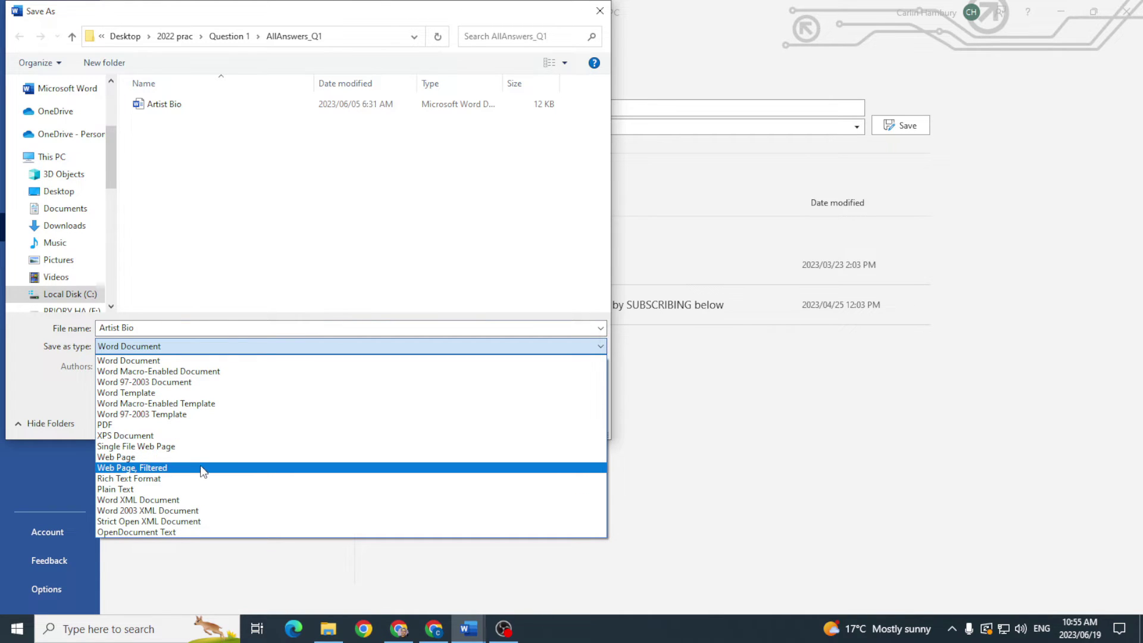
pyautogui.click(139, 479)
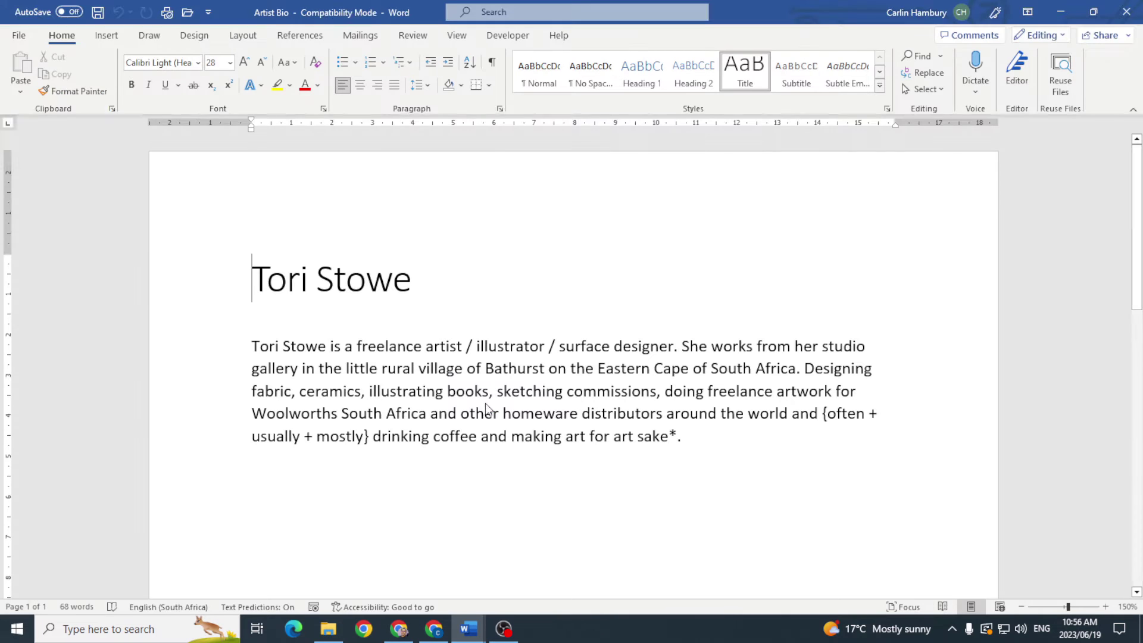
# Step: Save the RTF copy, close Artist Bio, and check both Artist Bio versions in AllAnswers_Q1
pyautogui.hotkey('ctrl', 's')
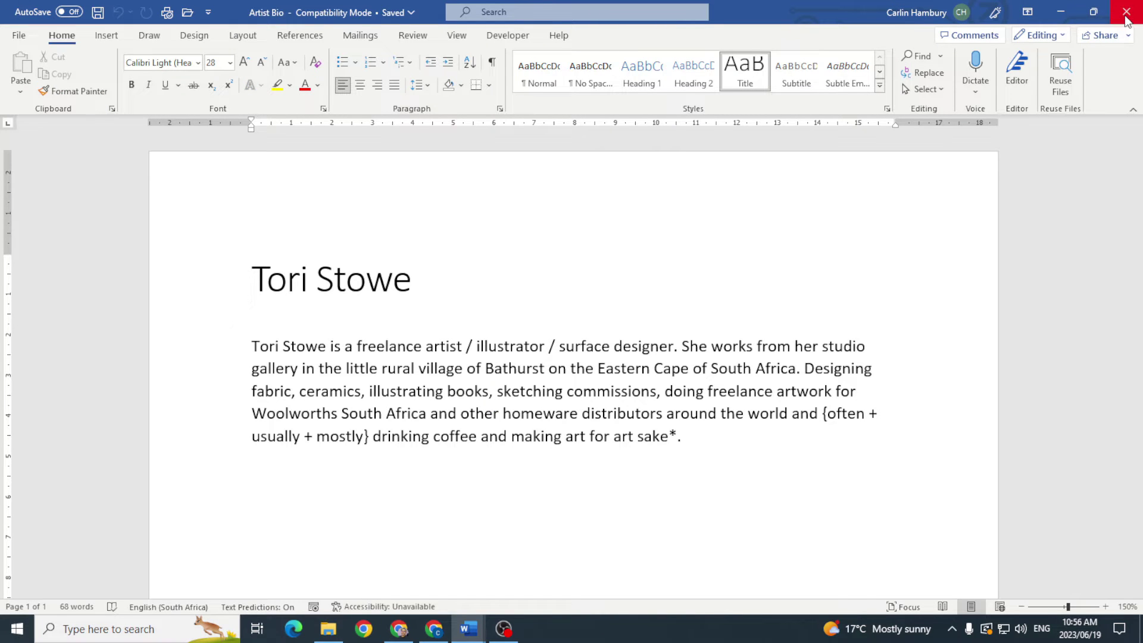
pyautogui.click(1128, 18)
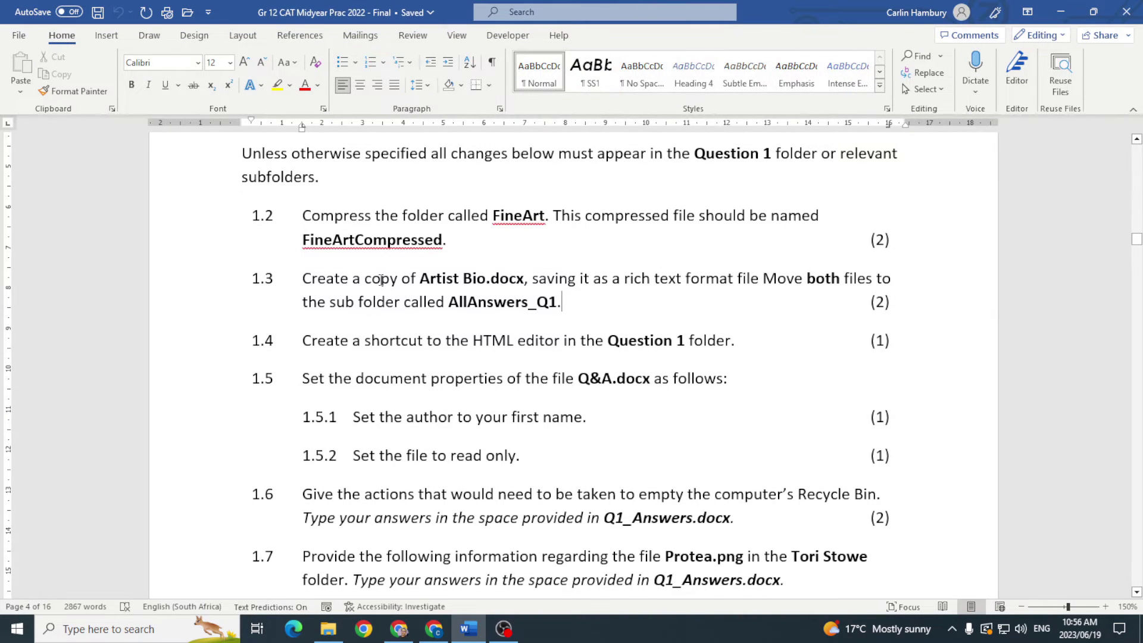
pyautogui.click(328, 628)
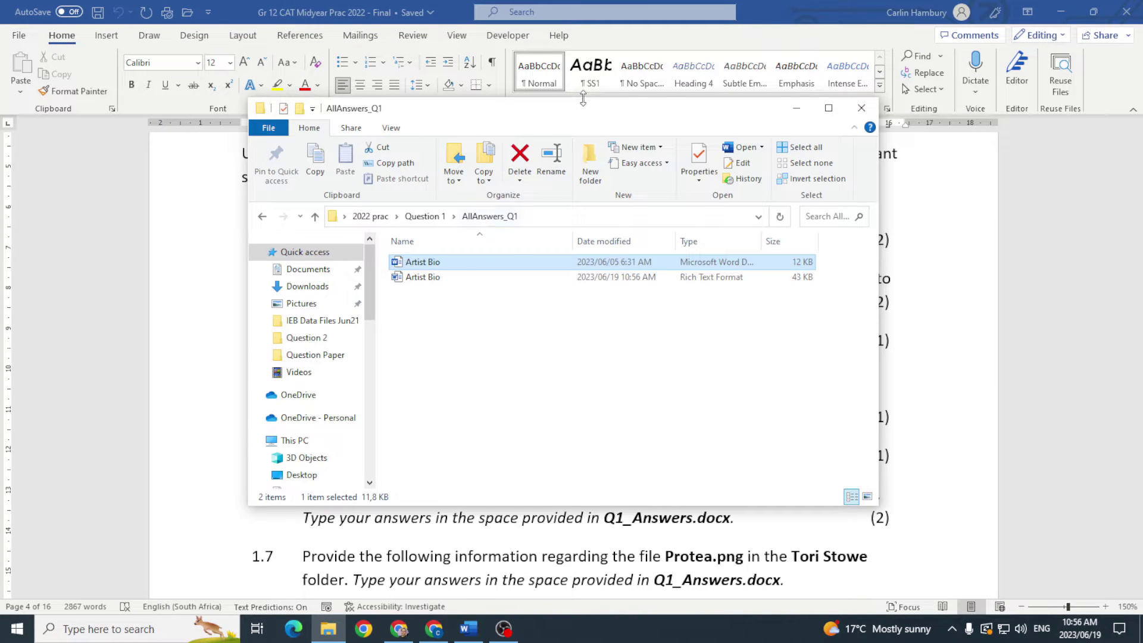
pyautogui.moveTo(584, 107); pyautogui.dragTo(591, 333)
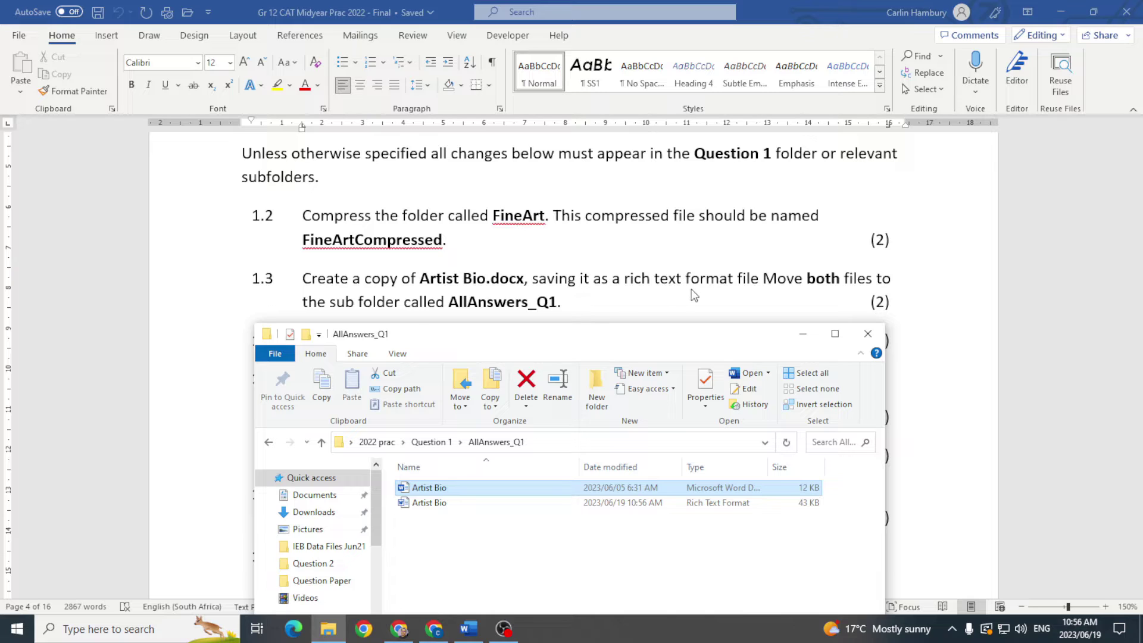
pyautogui.click(441, 505)
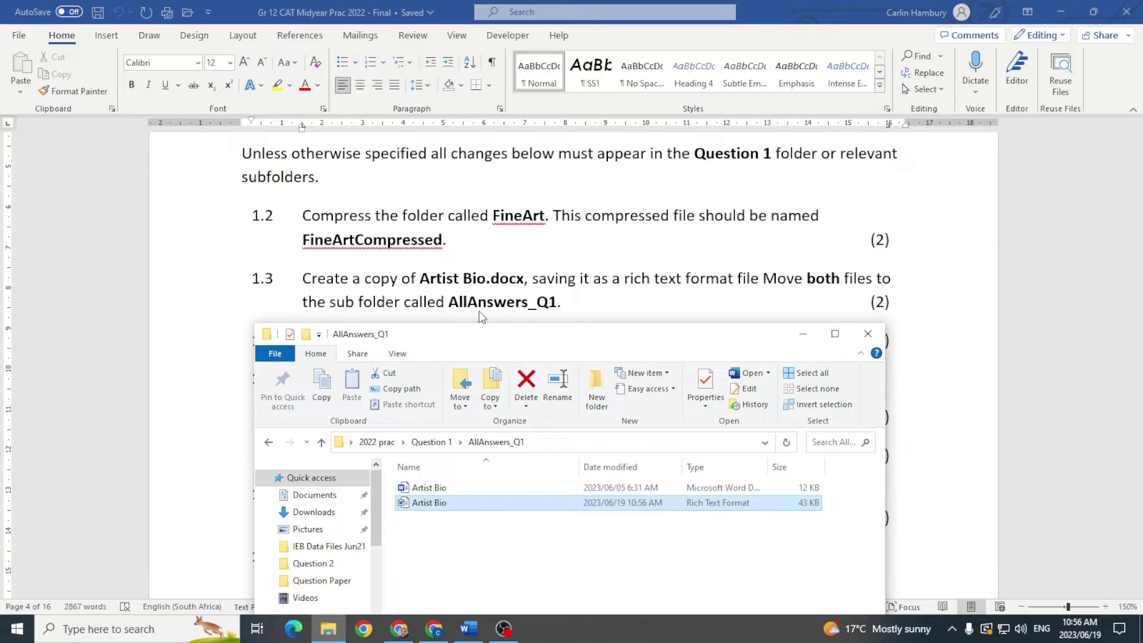
pyautogui.keyDown('ctrl'); pyautogui.click(433, 491); pyautogui.keyUp('ctrl')
pyautogui.click(269, 443)
pyautogui.click(591, 282)
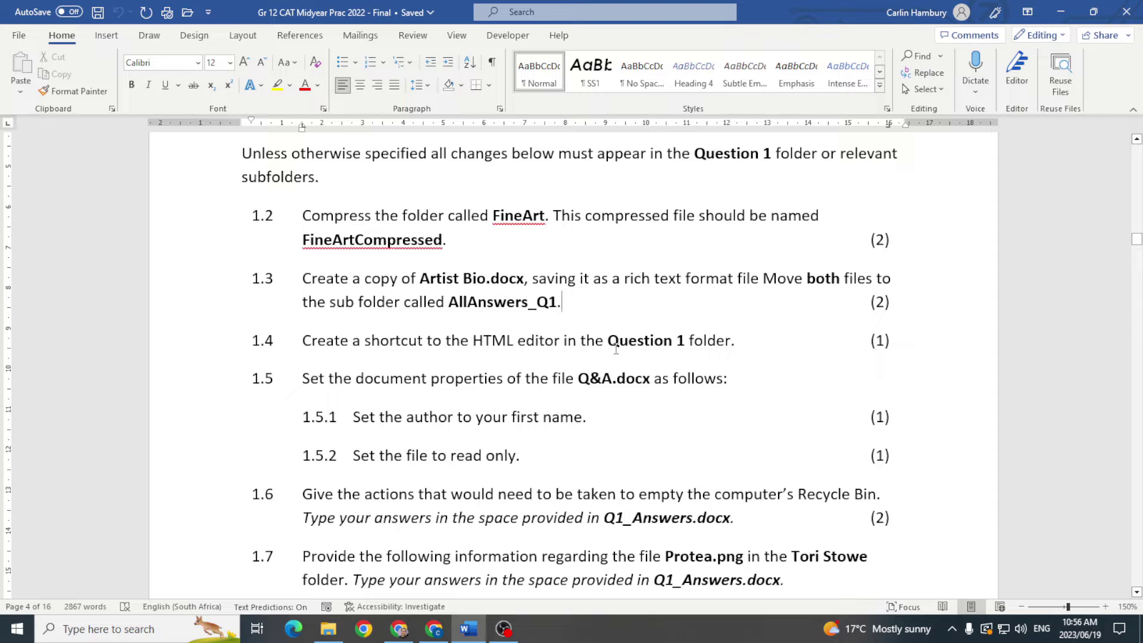
# Step: Reposition the folder window and navigate back into the Question 1 folder
pyautogui.hotkey('alt', 'Tab')
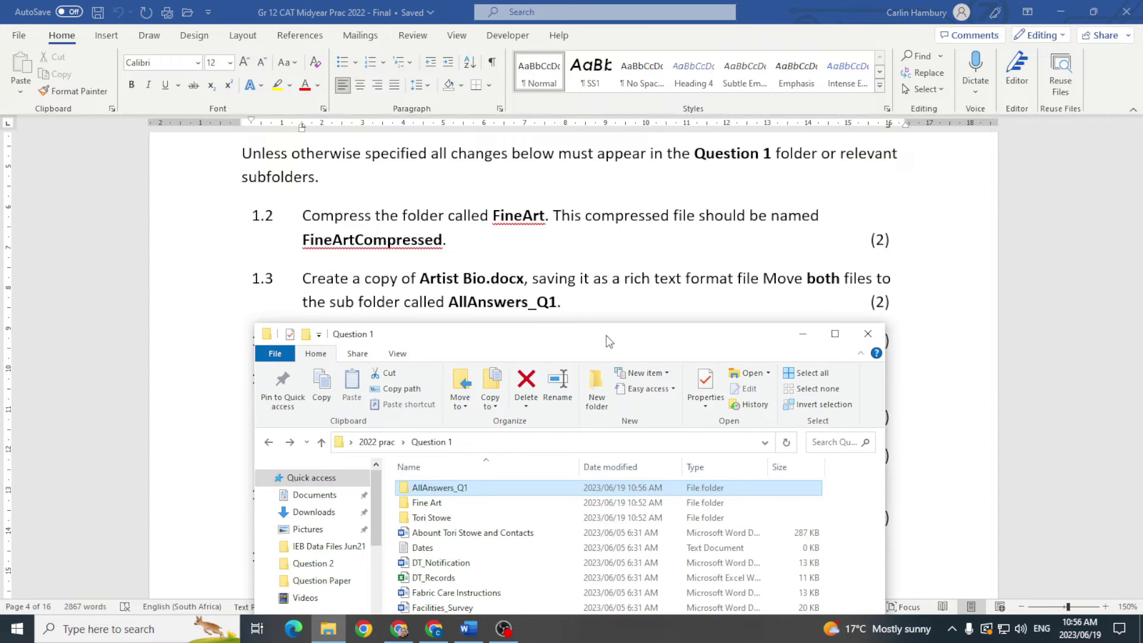
pyautogui.moveTo(606, 332); pyautogui.dragTo(614, 148)
pyautogui.click(311, 251)
pyautogui.rightClick(483, 467)
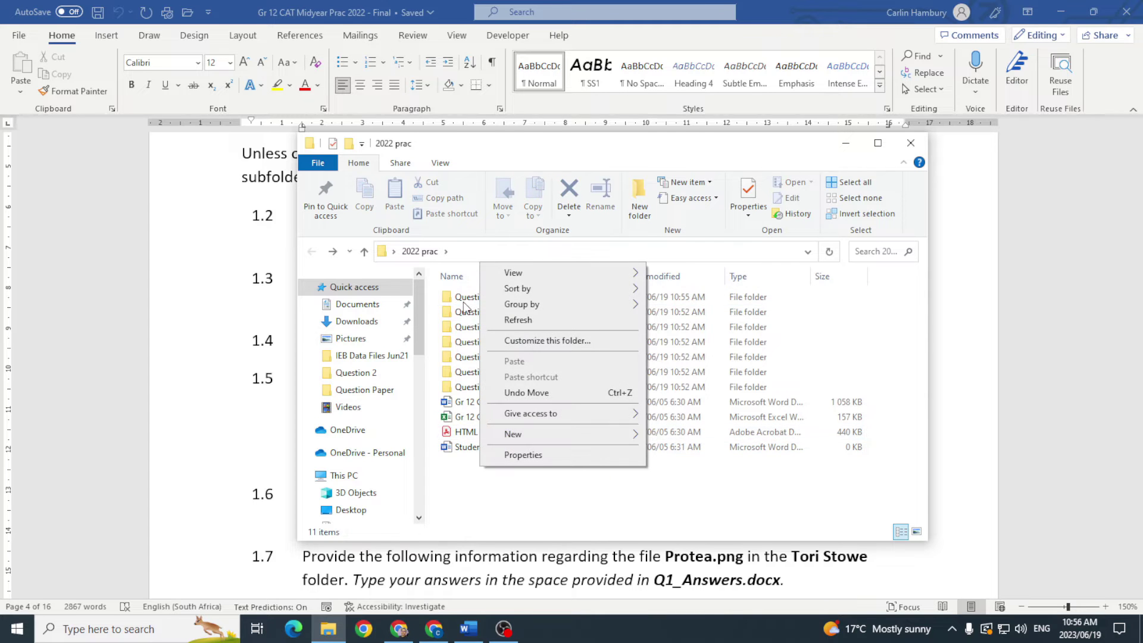
pyautogui.press('Escape')
pyautogui.press('Return')
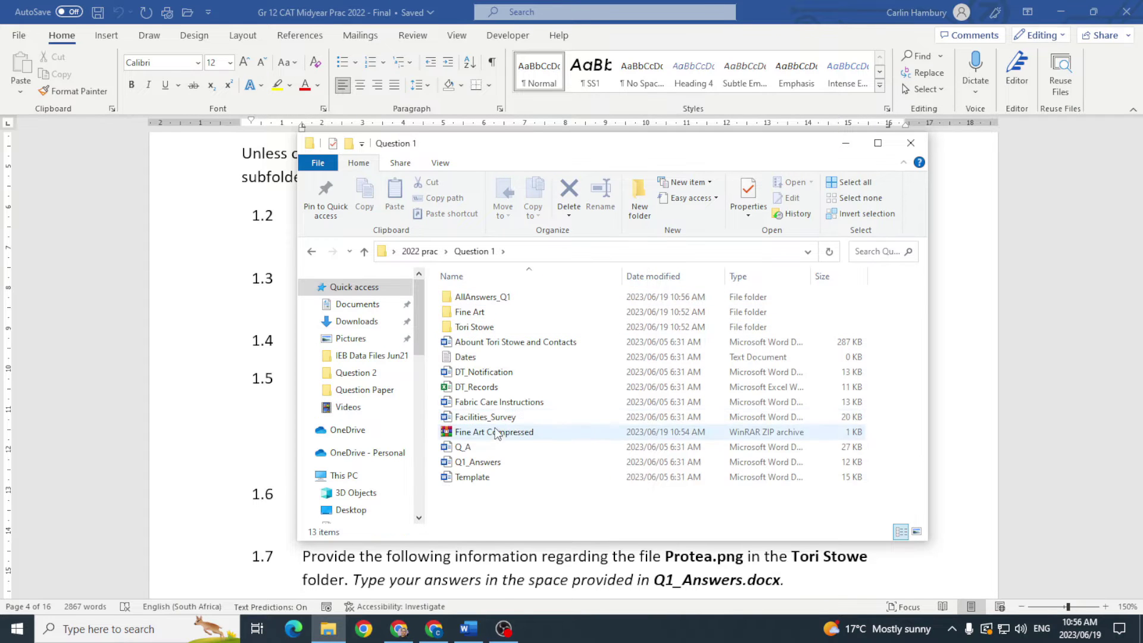
# Step: Start a new shortcut and browse to This PC > Local Disk (C:) > Windows
pyautogui.rightClick(513, 498)
pyautogui.moveTo(576, 464)
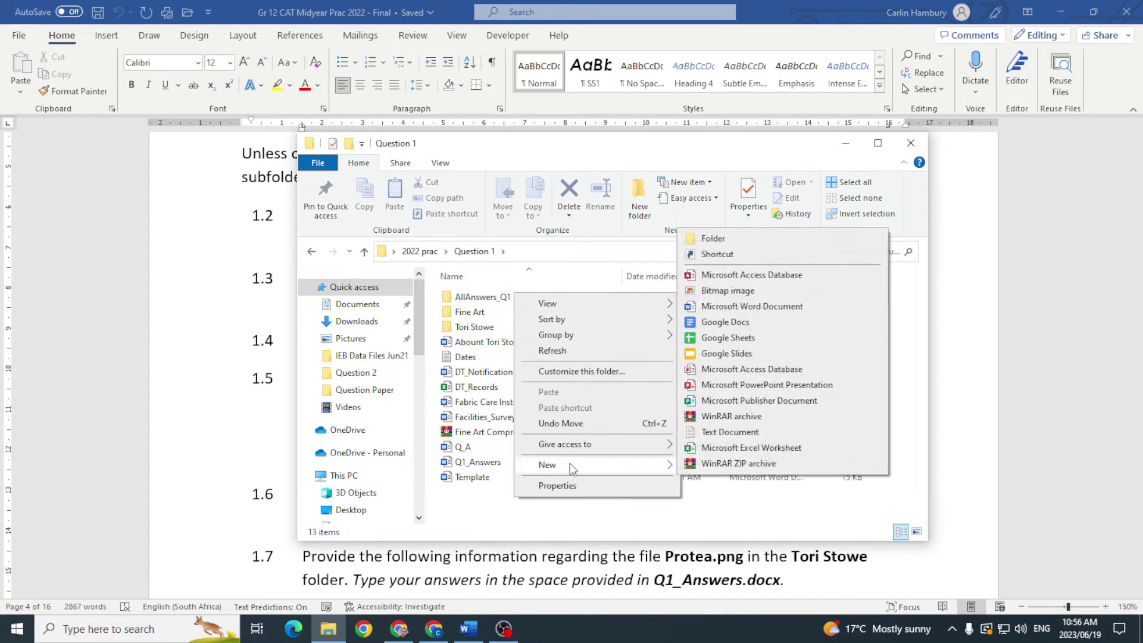
pyautogui.click(718, 254)
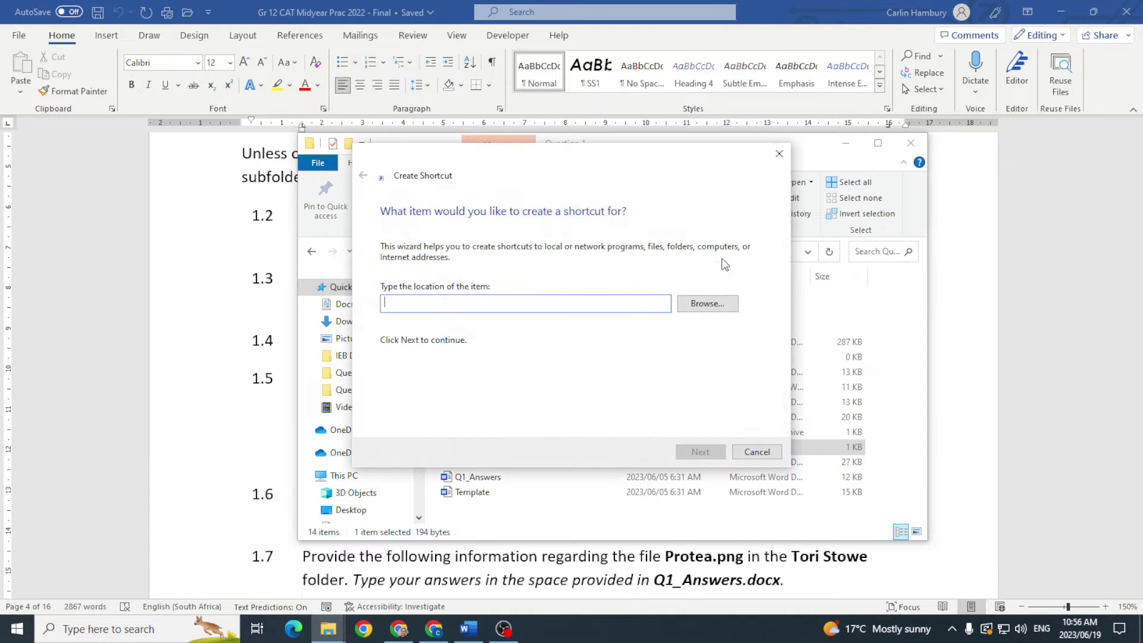
pyautogui.click(697, 305)
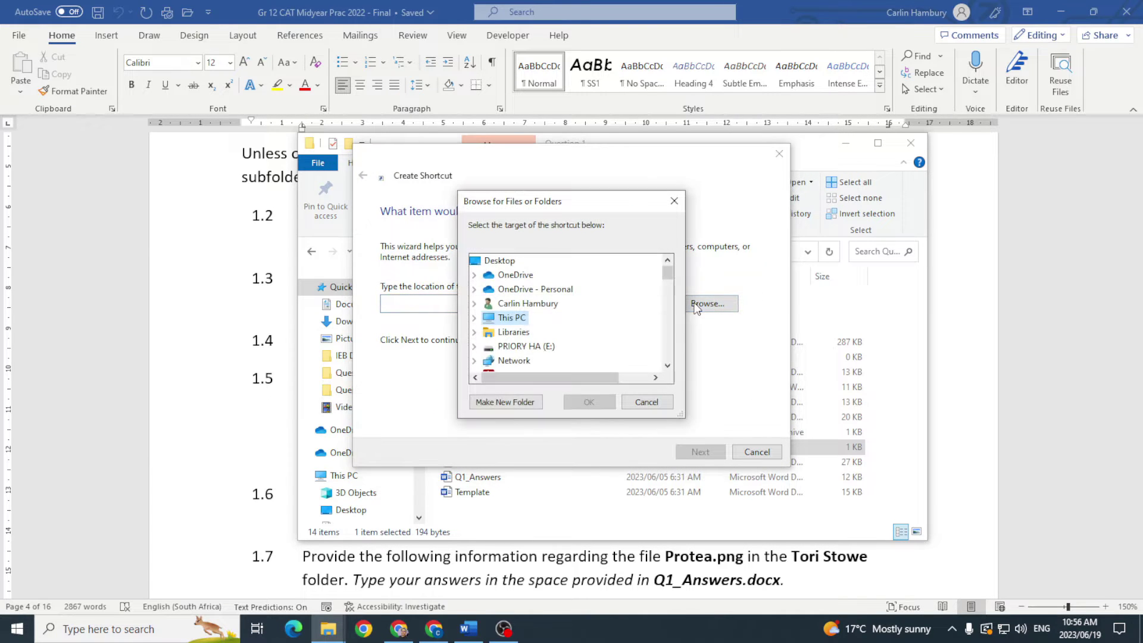
pyautogui.doubleClick(507, 319)
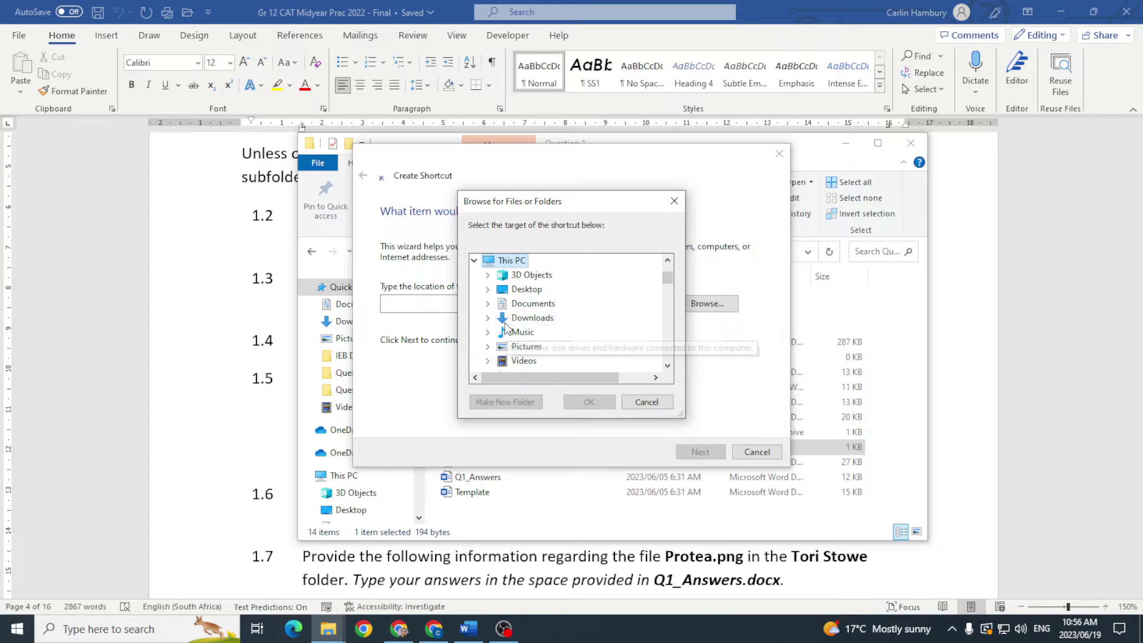
pyautogui.scroll(-1, 530, 333)
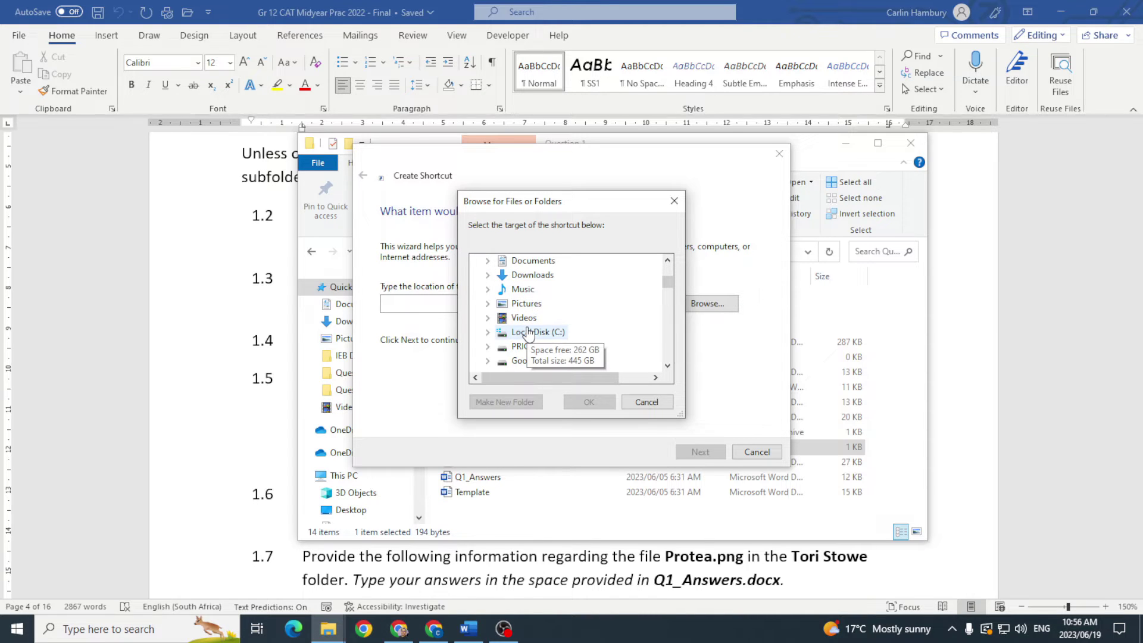
pyautogui.doubleClick(530, 333)
pyautogui.scroll(-3, 667, 292)
pyautogui.doubleClick(542, 304)
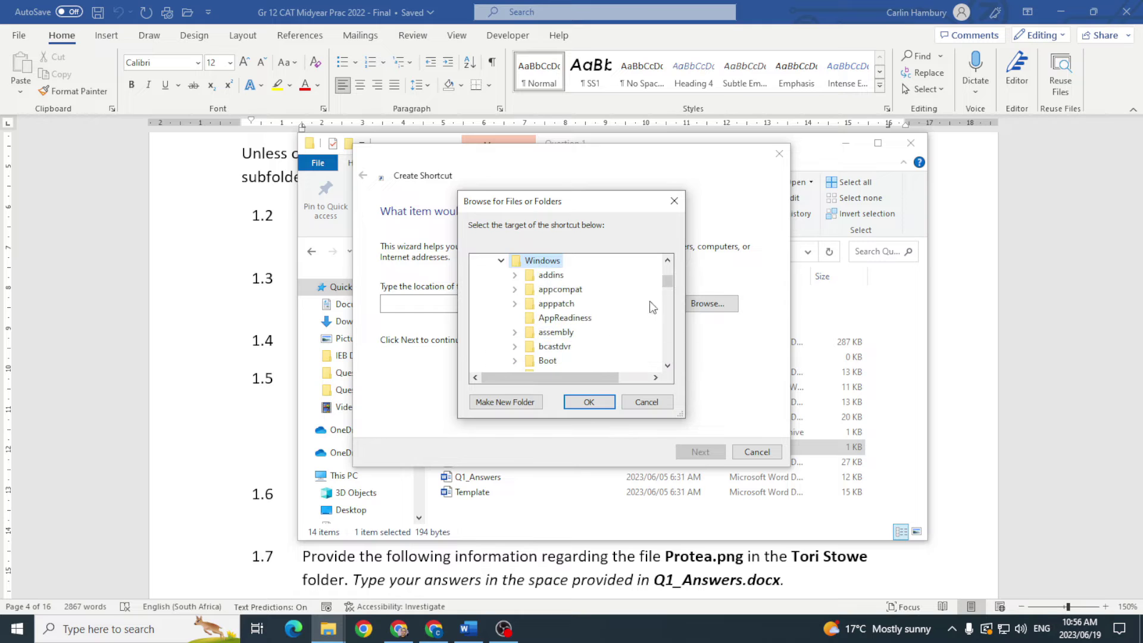
# Step: Pick notepad as the target and finish creating the notepad shortcut
pyautogui.click(667, 366)
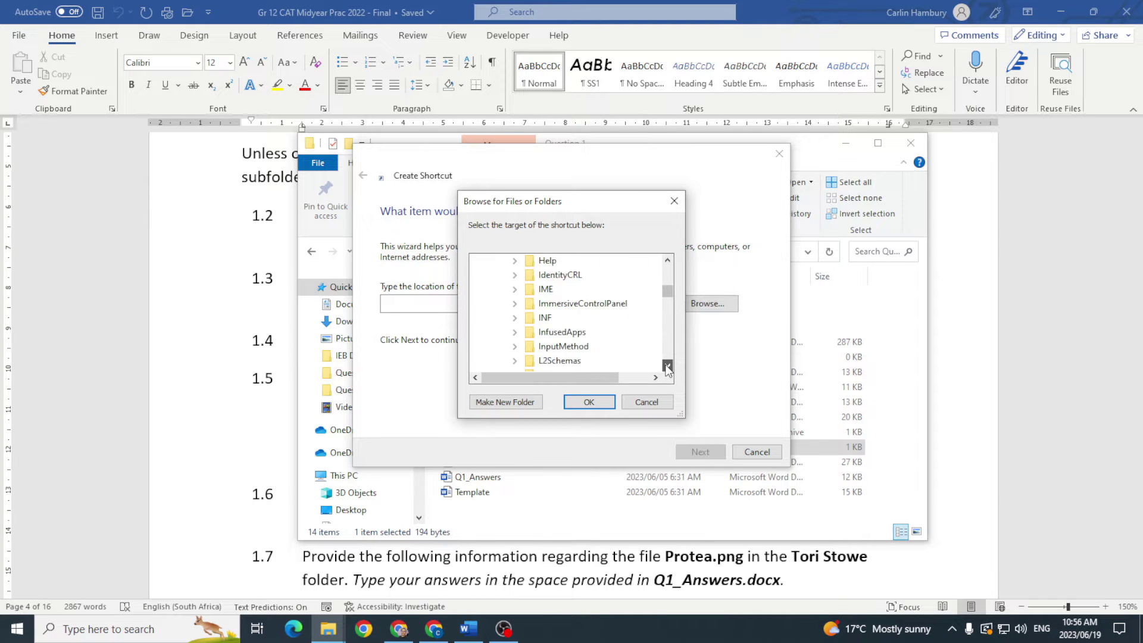
pyautogui.moveTo(668, 366); pyautogui.dragTo(667, 366)
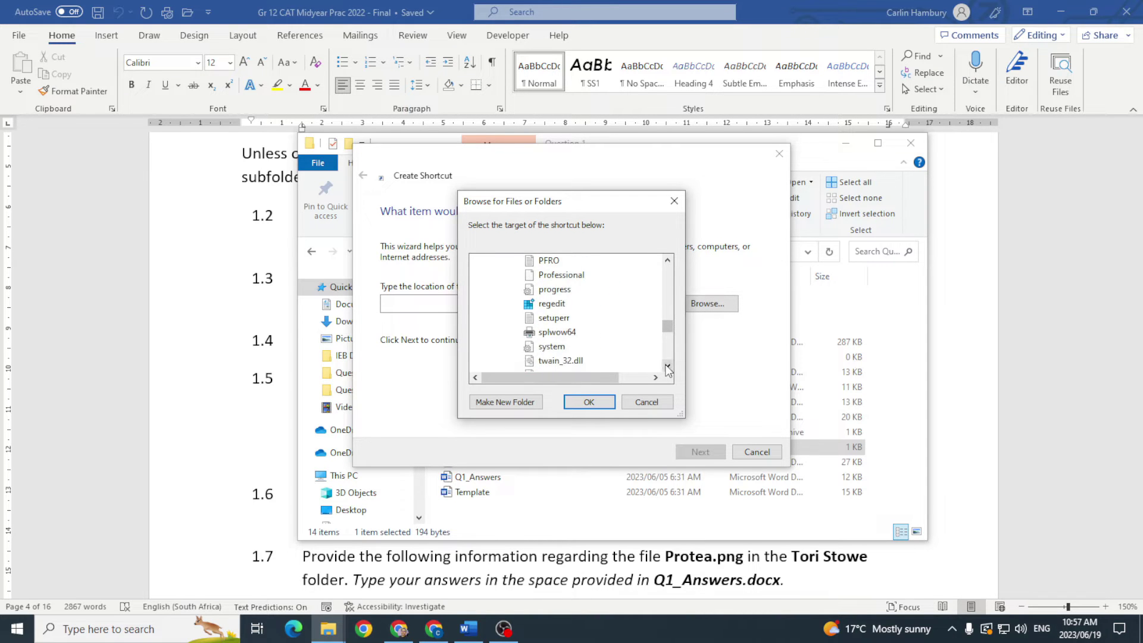
pyautogui.moveTo(667, 261); pyautogui.dragTo(668, 260)
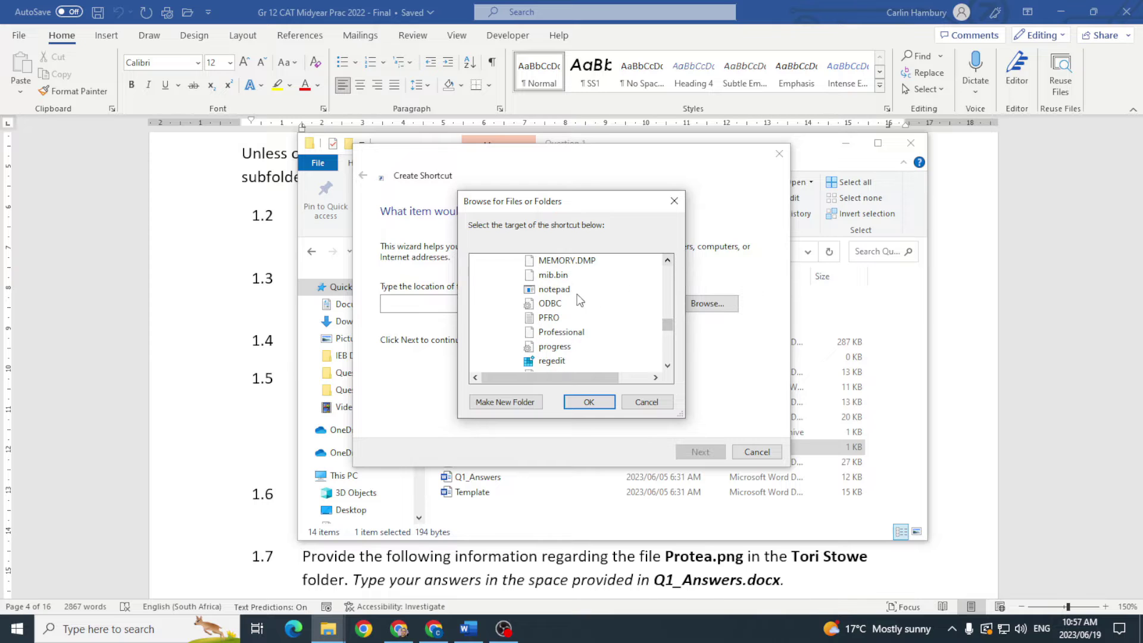
pyautogui.click(546, 290)
pyautogui.click(589, 402)
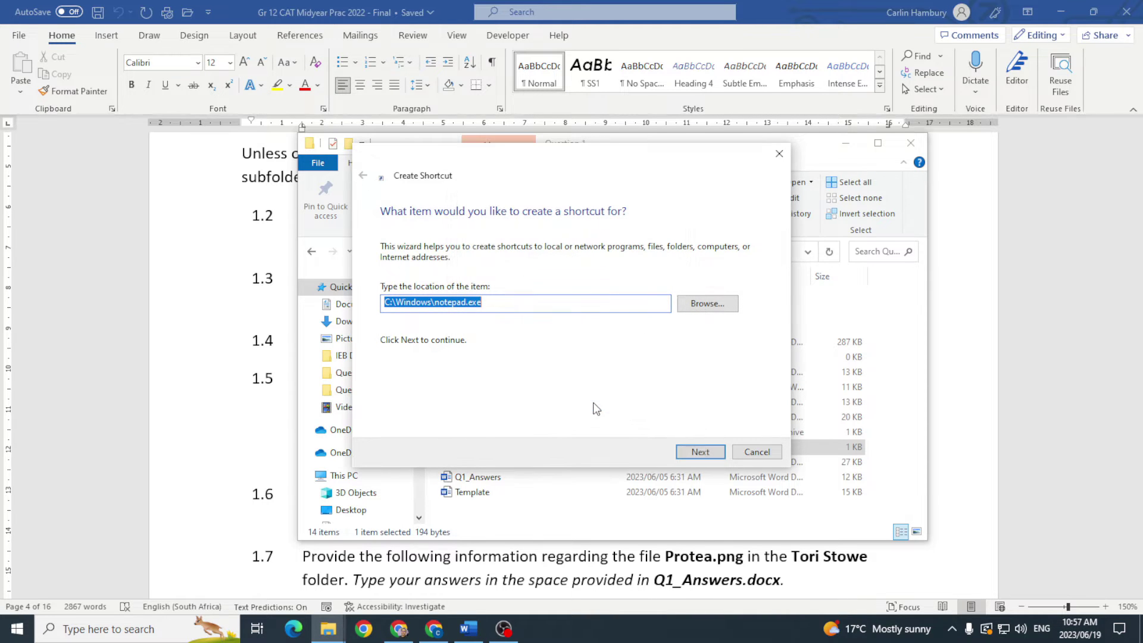
pyautogui.click(700, 452)
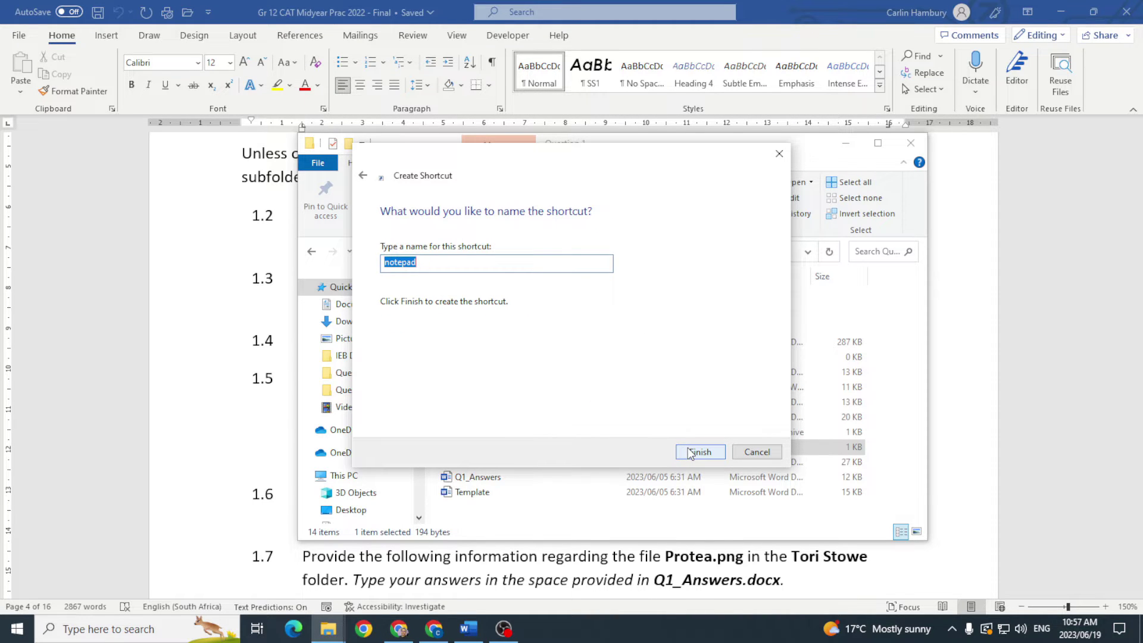
pyautogui.click(663, 573)
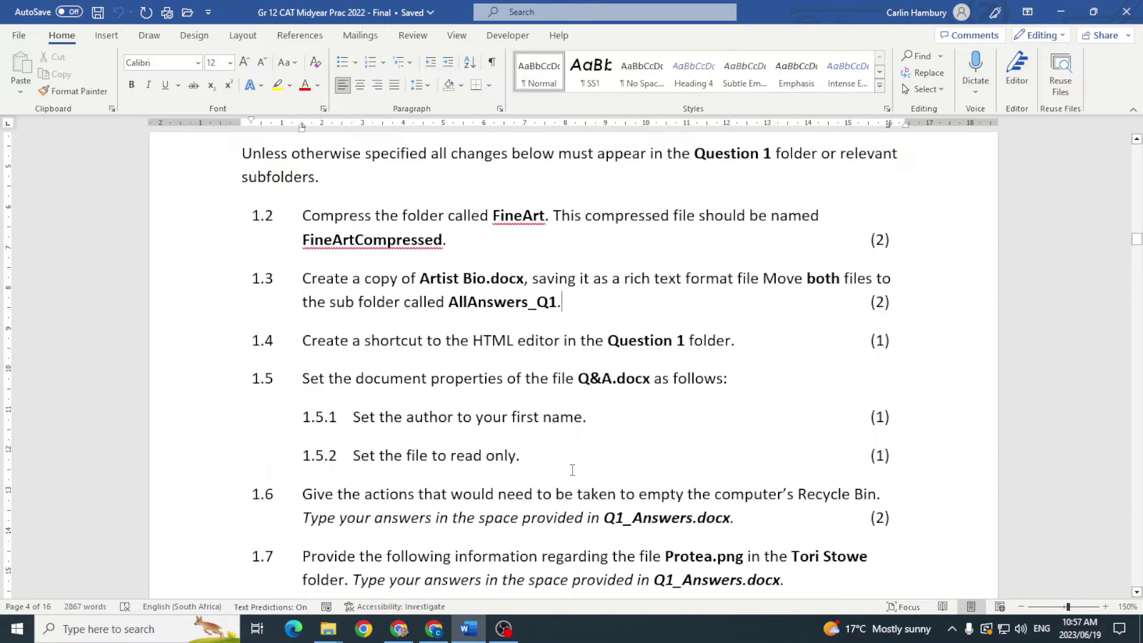
pyautogui.hotkey('alt', 'Tab')
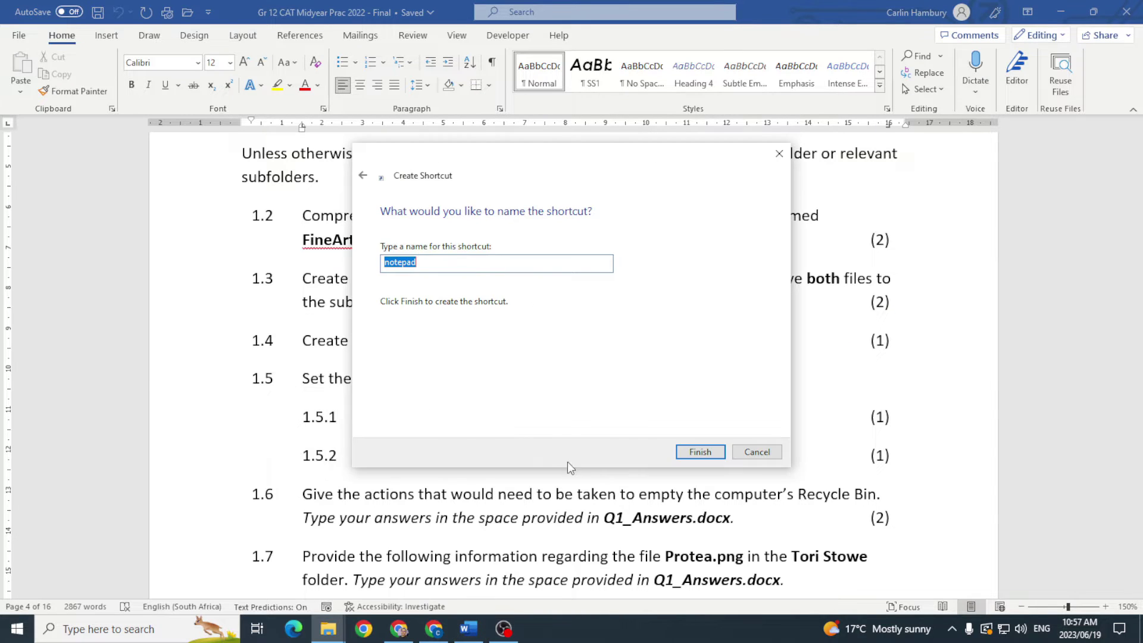
pyautogui.click(700, 452)
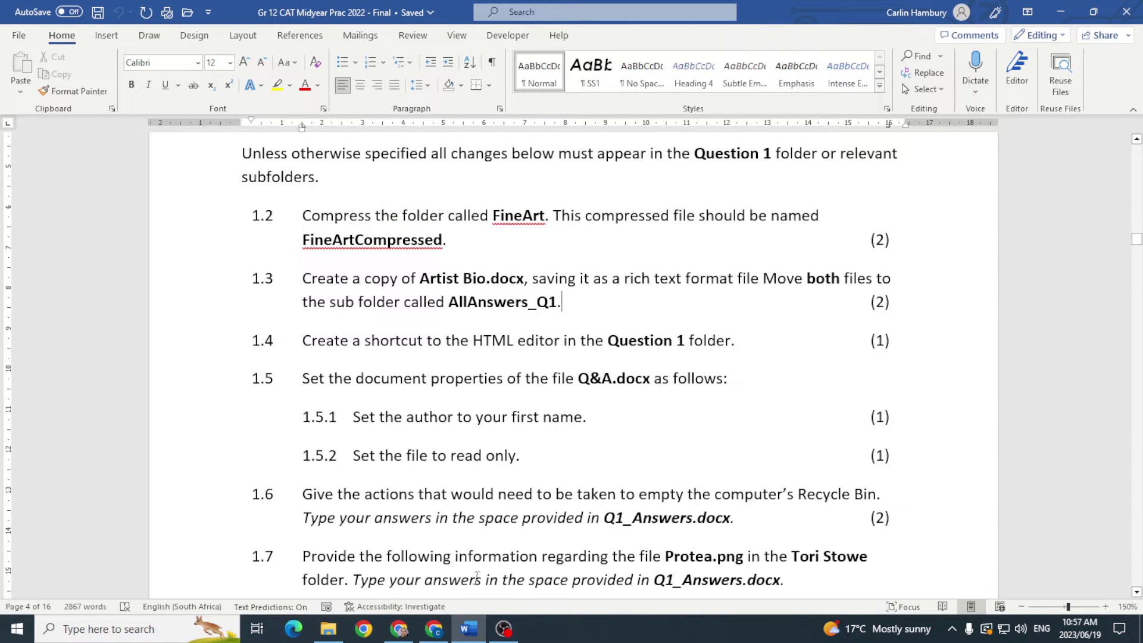
pyautogui.click(329, 629)
# Step: Test the notepad shortcut by opening Notepad and closing it
pyautogui.click(525, 517)
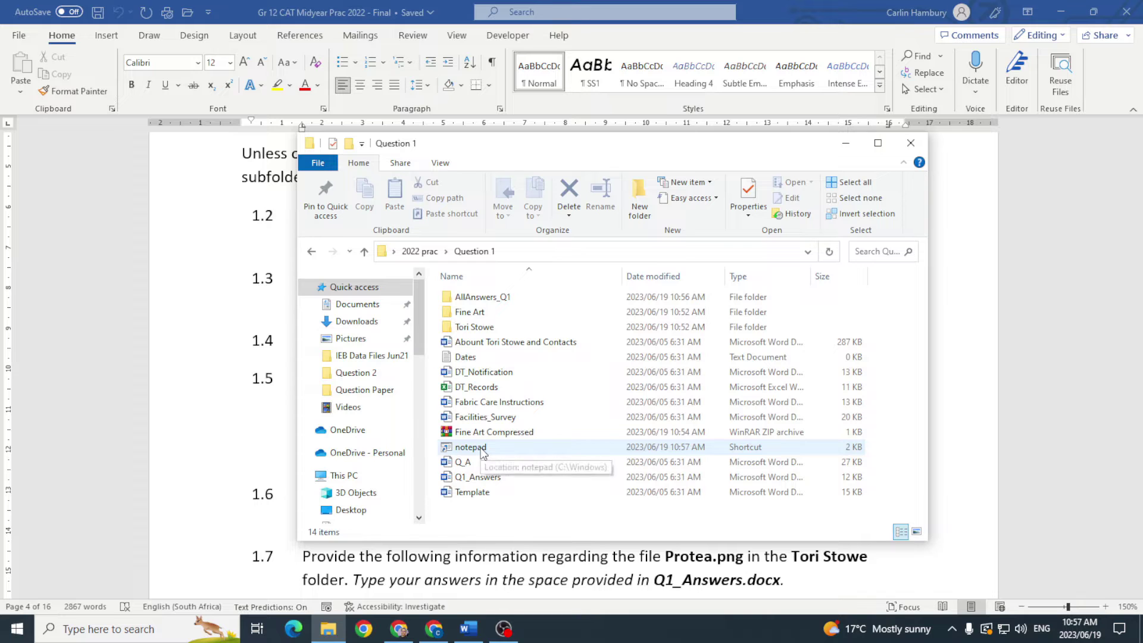
pyautogui.doubleClick(481, 450)
pyautogui.click(960, 211)
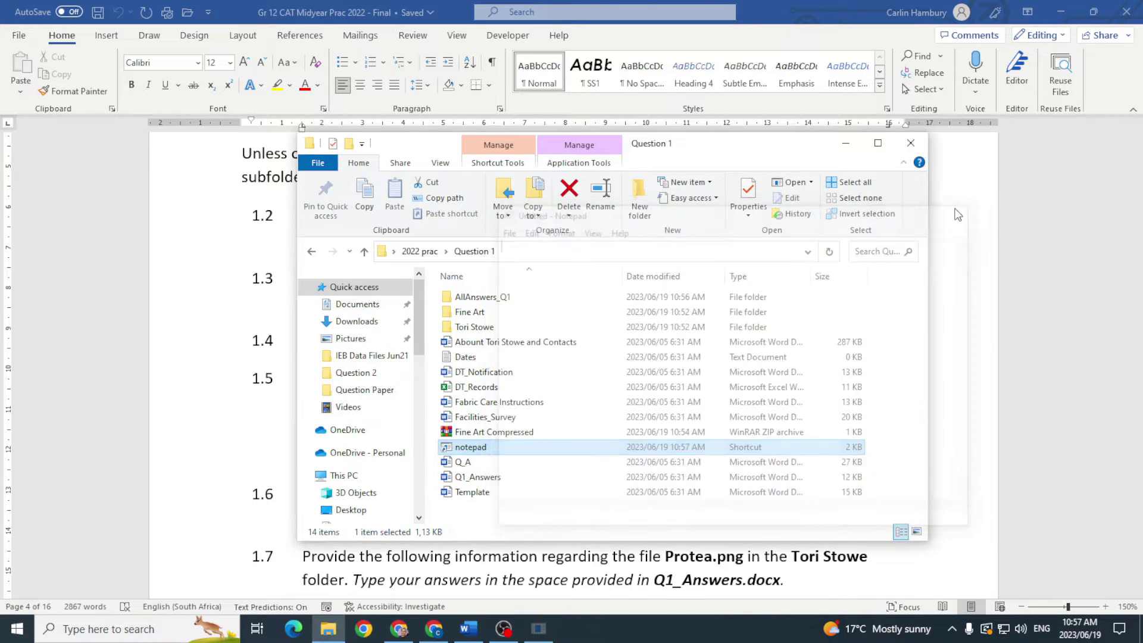
pyautogui.click(960, 206)
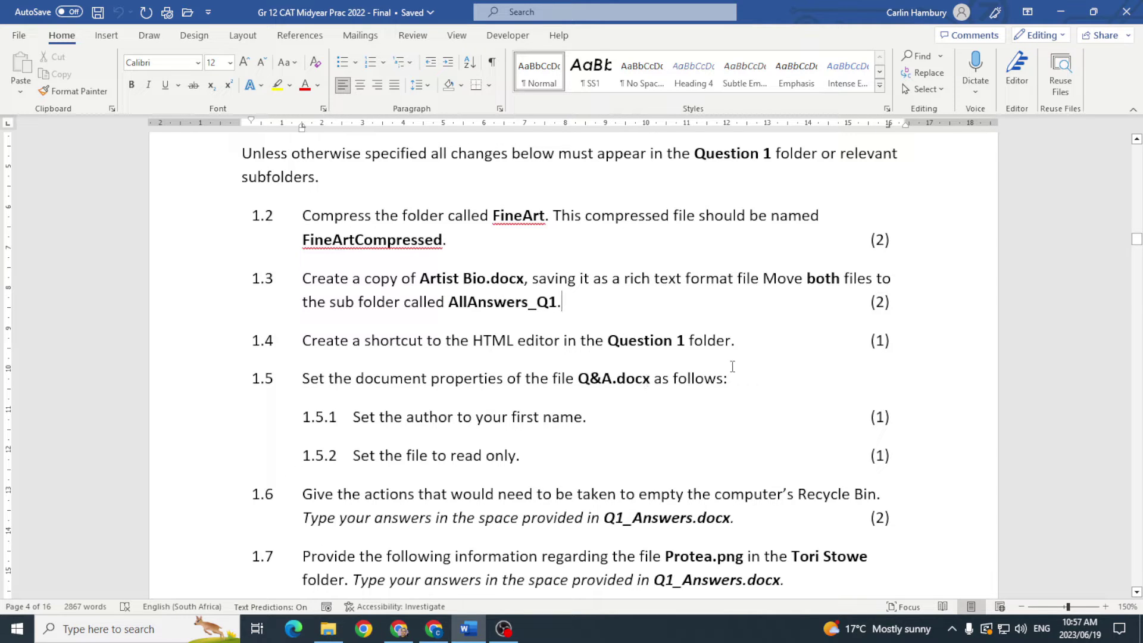
# Step: Read tasks 1.5.1 and 1.5.2 on adding an author and making the file read-only
pyautogui.moveTo(374, 423); pyautogui.dragTo(563, 424)
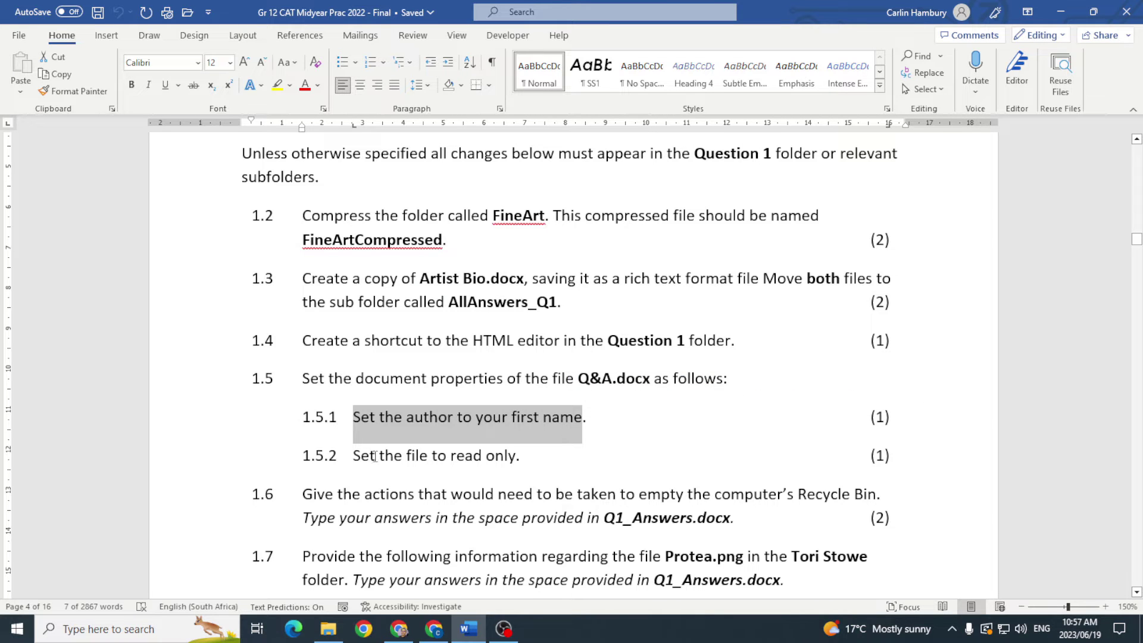
pyautogui.moveTo(368, 456); pyautogui.dragTo(486, 459)
pyautogui.click(528, 471)
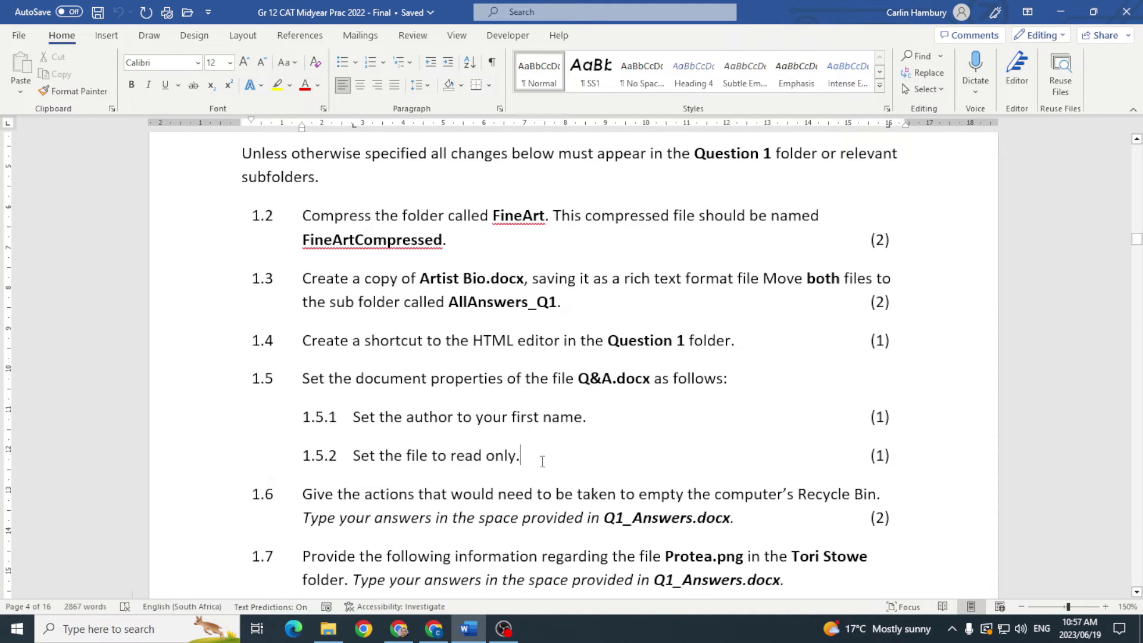
pyautogui.hotkey('alt', 'Tab')
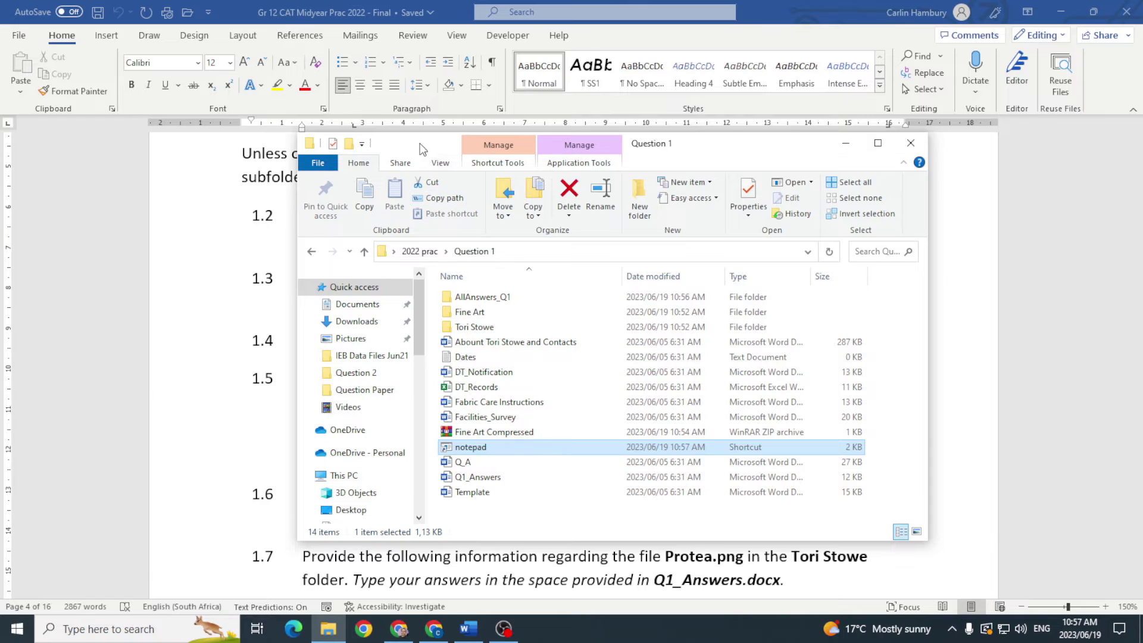
pyautogui.moveTo(419, 143); pyautogui.dragTo(495, 108)
# Step: Add 'sdfsd' to Q_A's Authors in its Details properties, then reopen and close Properties
pyautogui.click(562, 429)
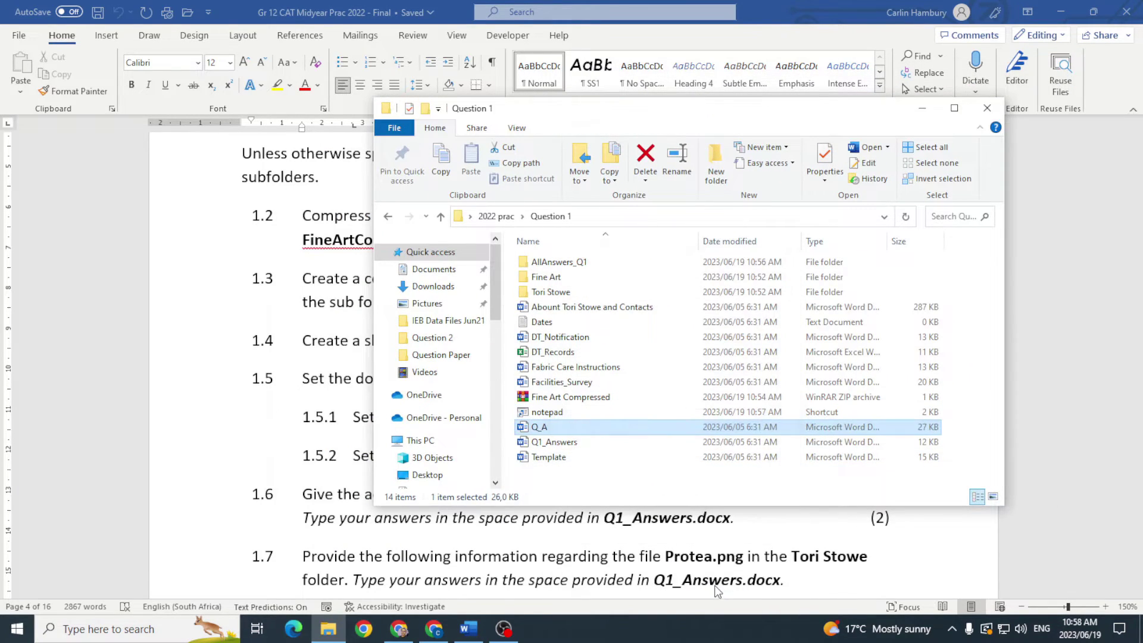
pyautogui.rightClick(539, 431)
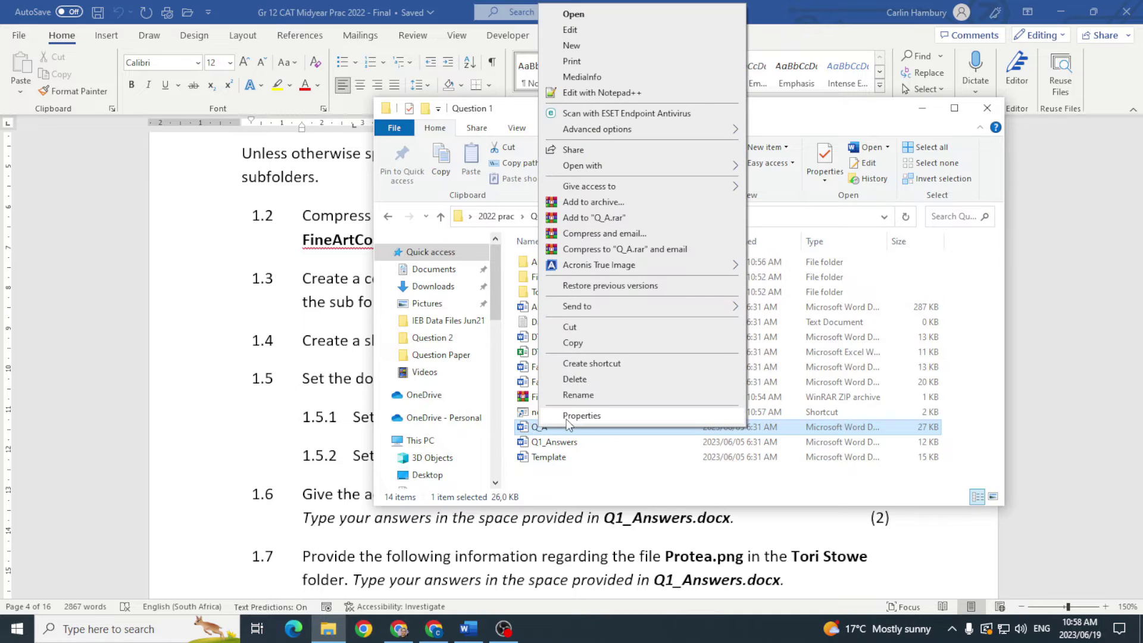
pyautogui.click(569, 425)
pyautogui.click(635, 278)
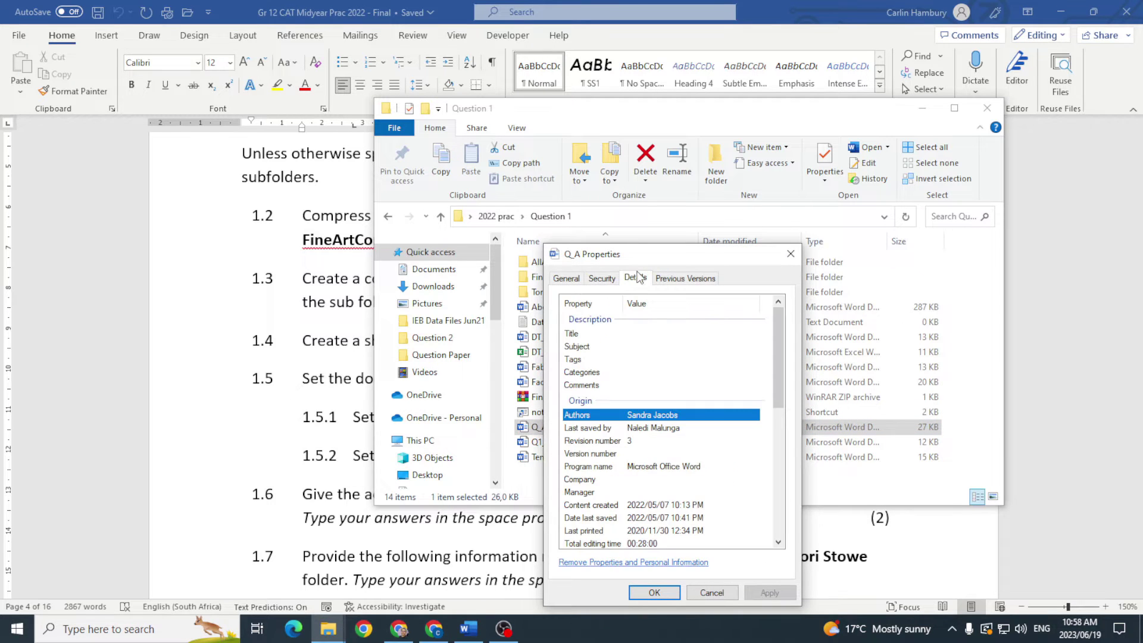
pyautogui.moveTo(643, 254); pyautogui.dragTo(643, 190)
pyautogui.click(656, 352)
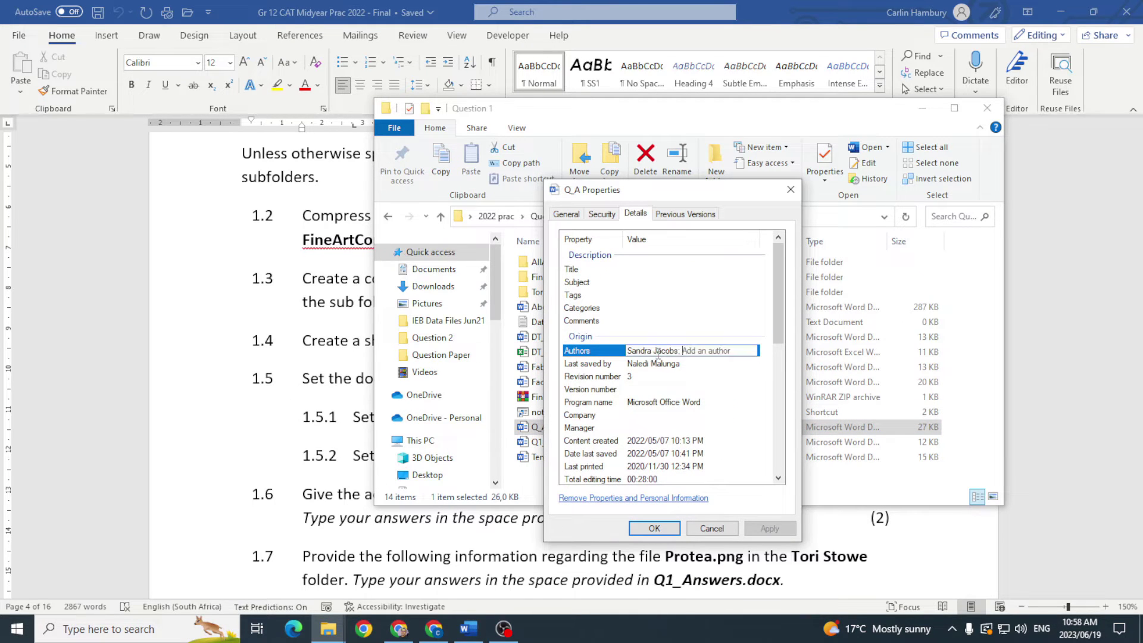
pyautogui.write('sdfsdfs;')
pyautogui.click(660, 530)
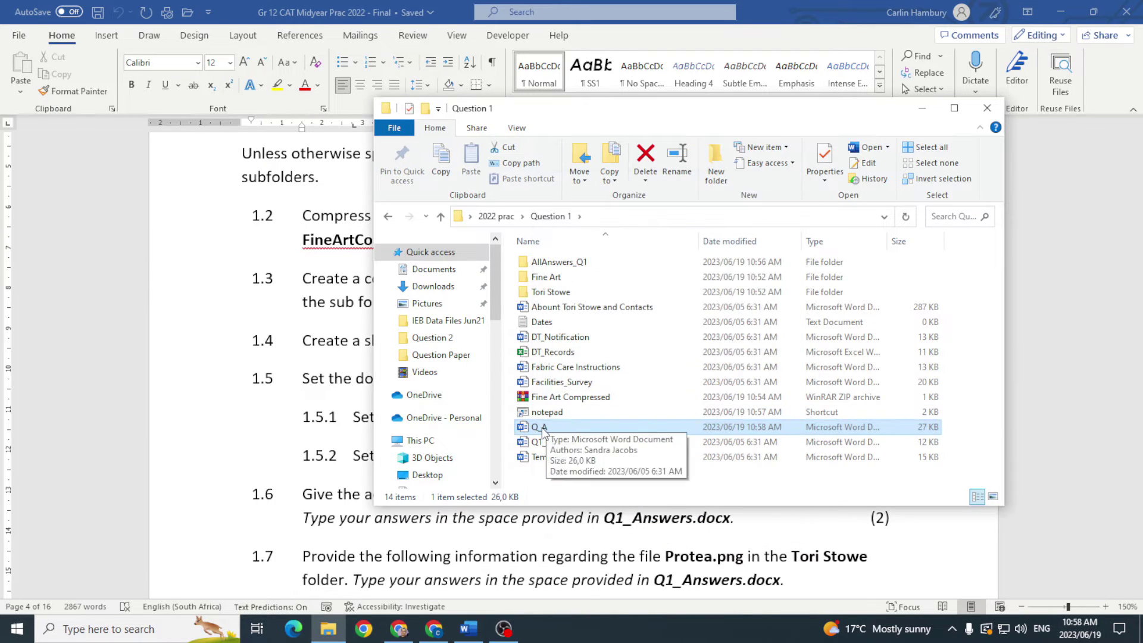
pyautogui.rightClick(569, 428)
pyautogui.click(572, 424)
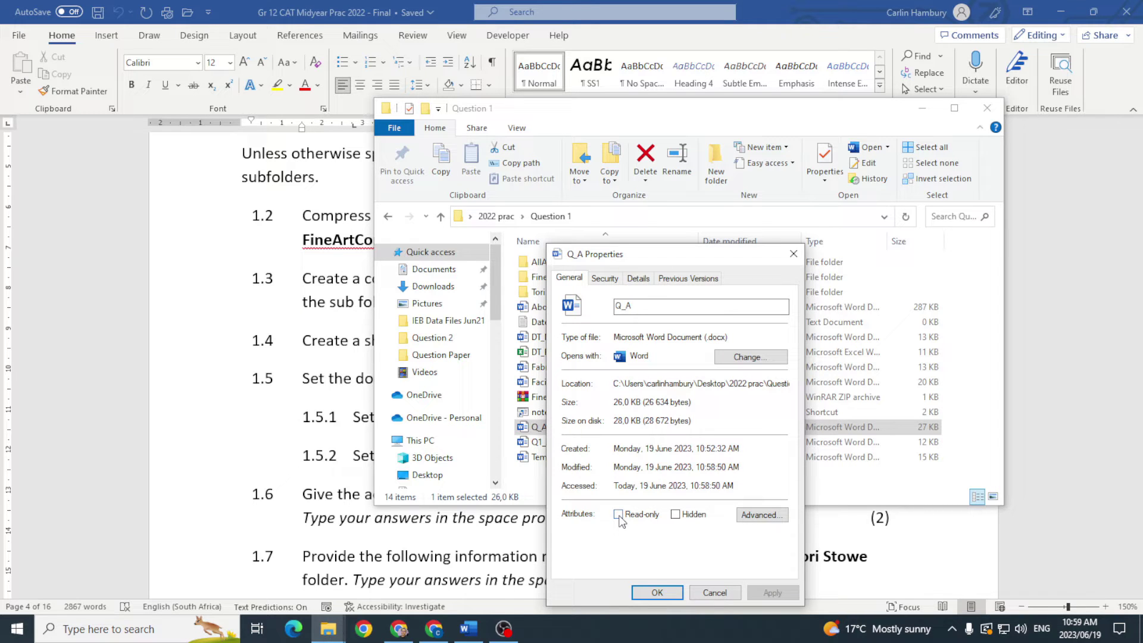
pyautogui.click(721, 594)
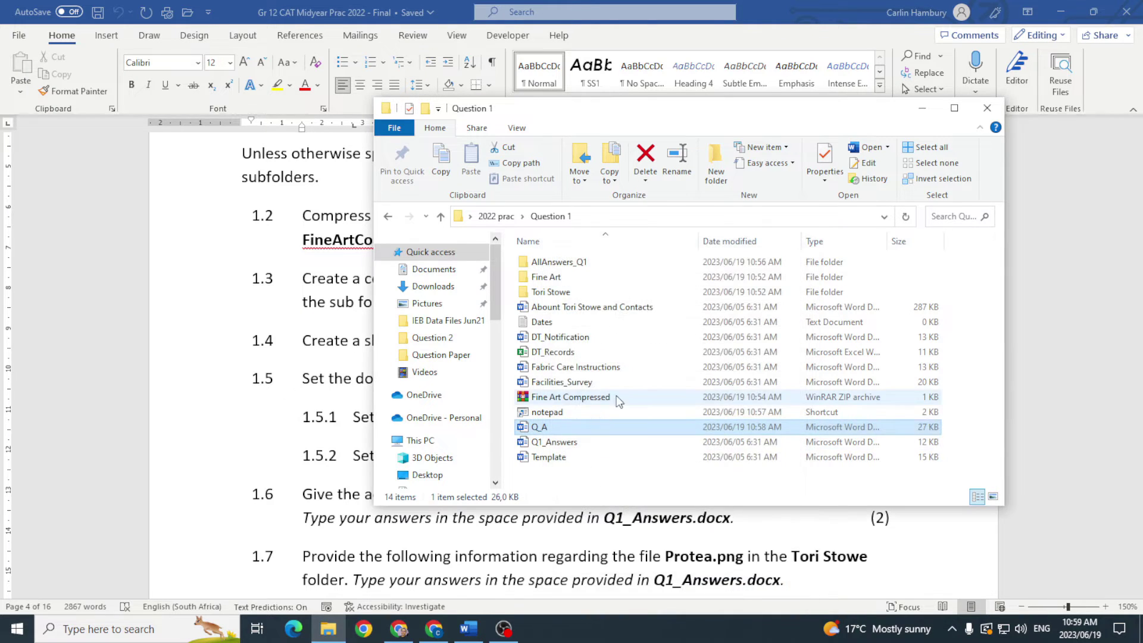
# Step: Open Q1_Answers from the Question 1 folder, drag it aside, and minimize the question paper
pyautogui.click(343, 381)
pyautogui.scroll(-3, 493, 405)
pyautogui.scroll(-1, 407, 348)
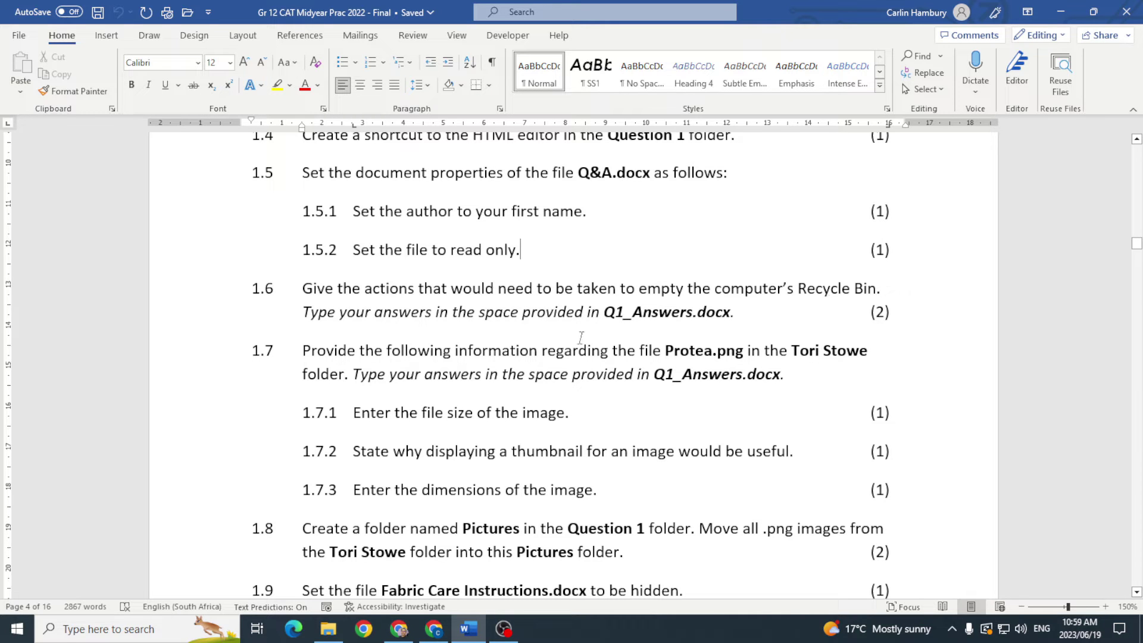
pyautogui.hotkey('alt', 'Tab')
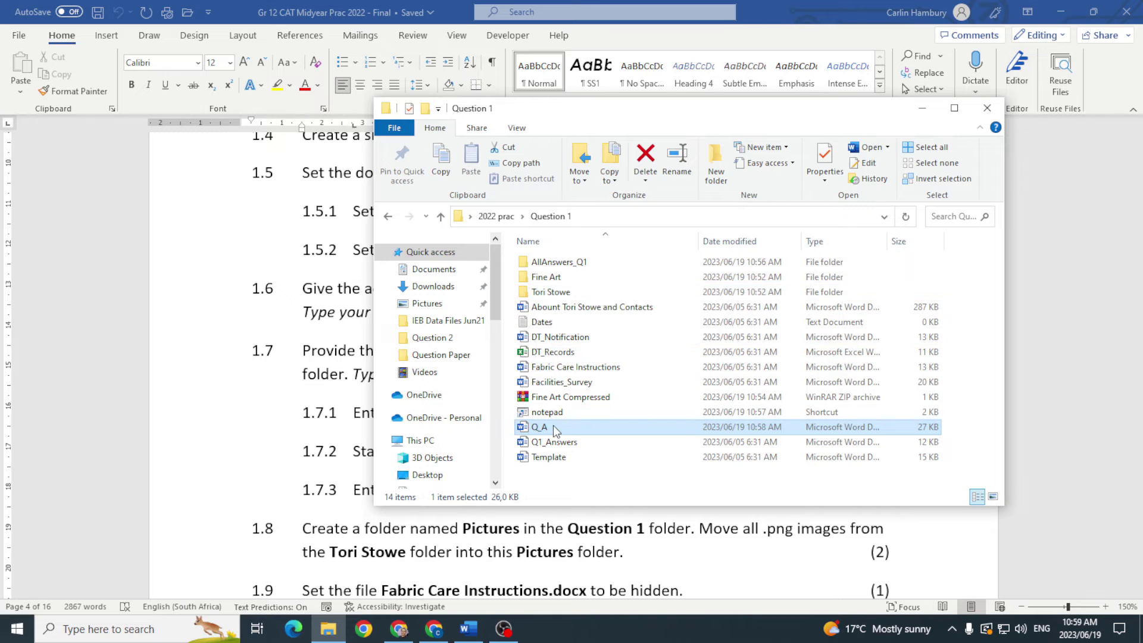
pyautogui.doubleClick(551, 443)
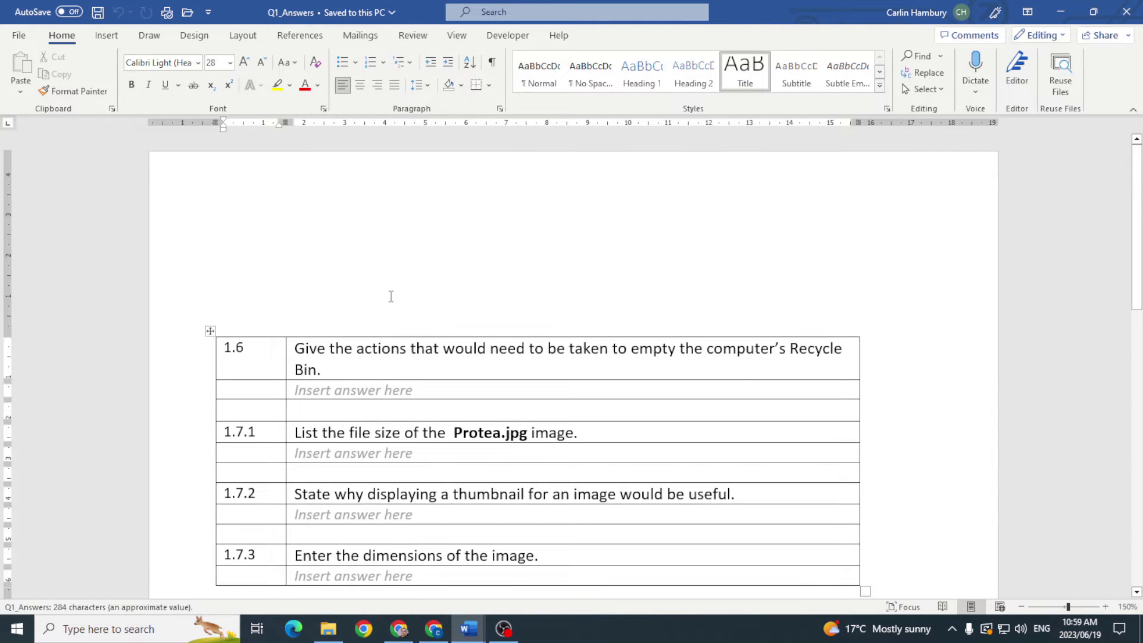
pyautogui.scroll(-3, 391, 296)
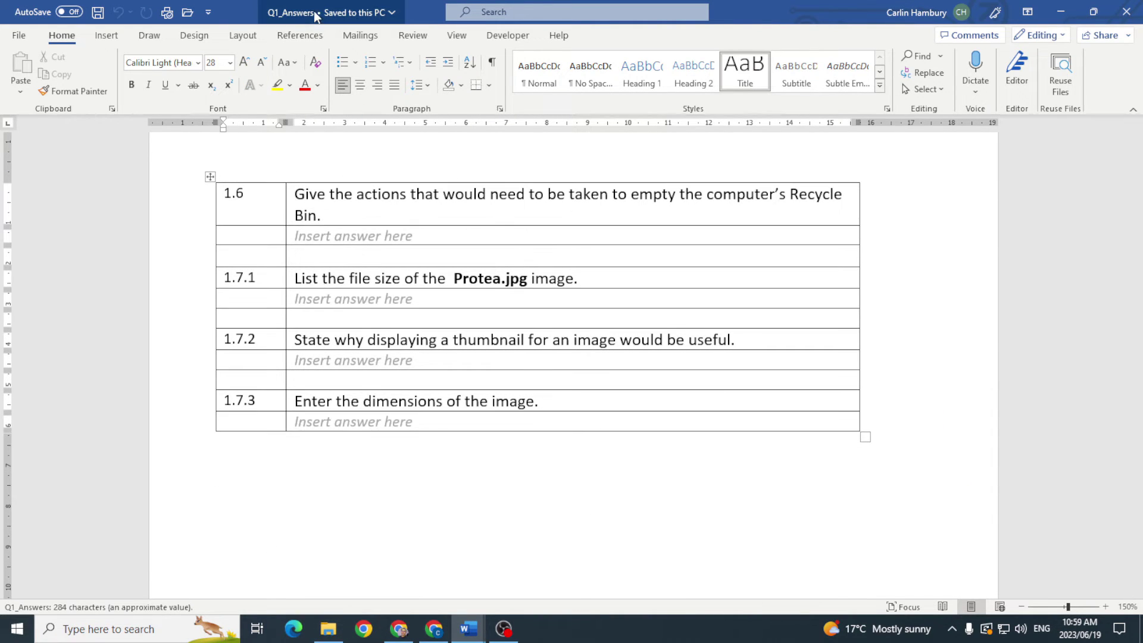
pyautogui.moveTo(313, 11); pyautogui.dragTo(1137, 114)
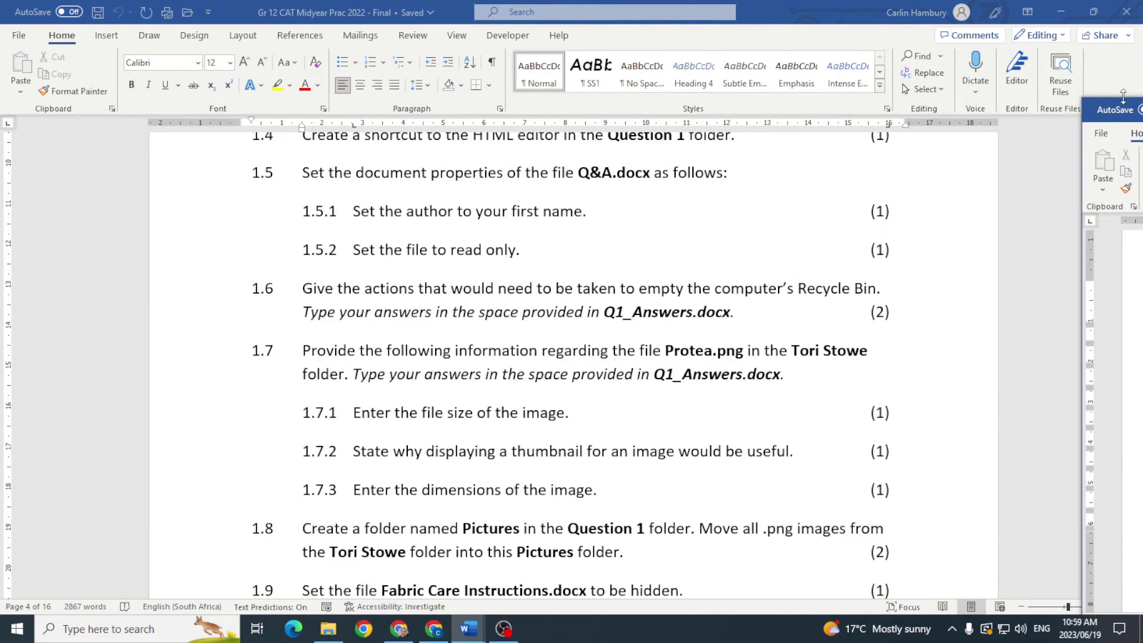
pyautogui.click(1059, 13)
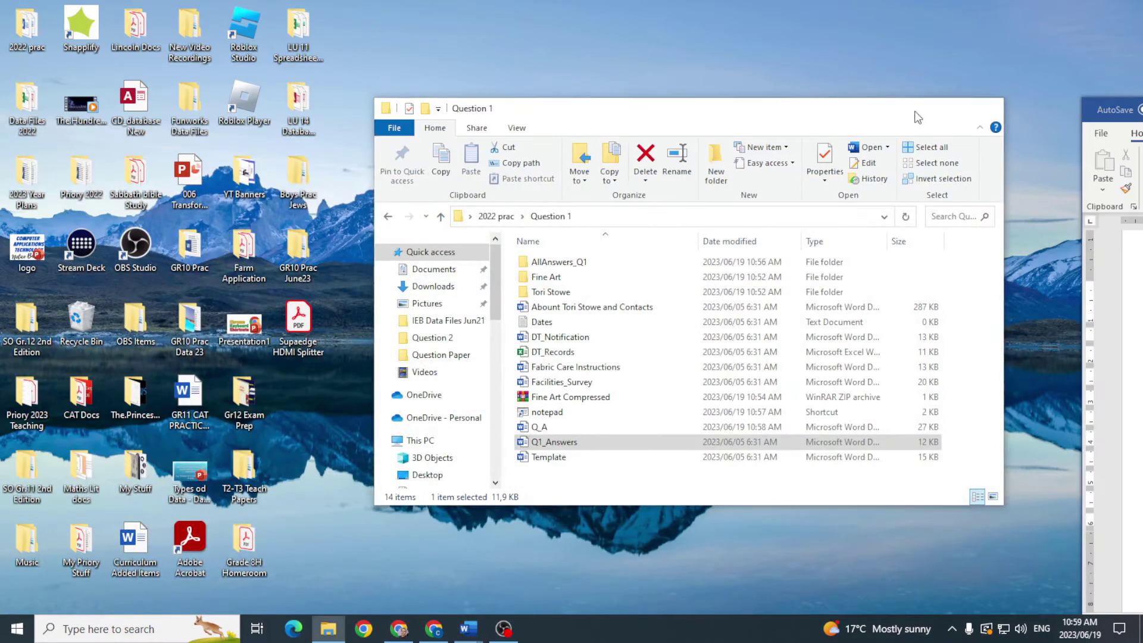
# Step: Minimize the folder, handle the 47-item Empty Recycle Bin prompt, and bring Q1_Answers back
pyautogui.click(913, 110)
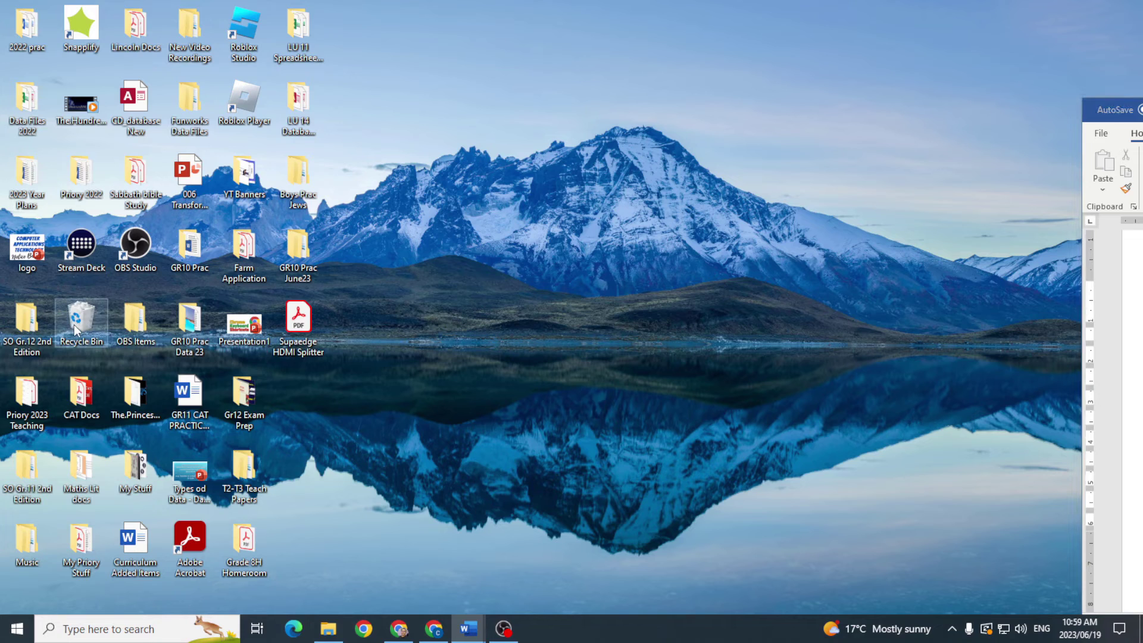
pyautogui.rightClick(75, 326)
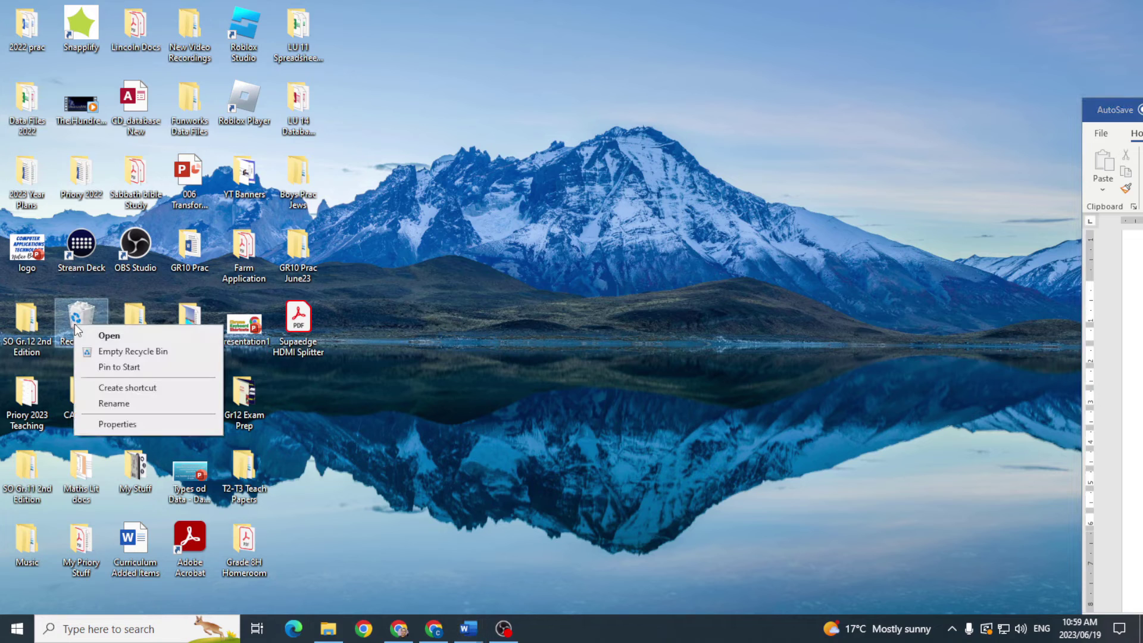
pyautogui.click(108, 352)
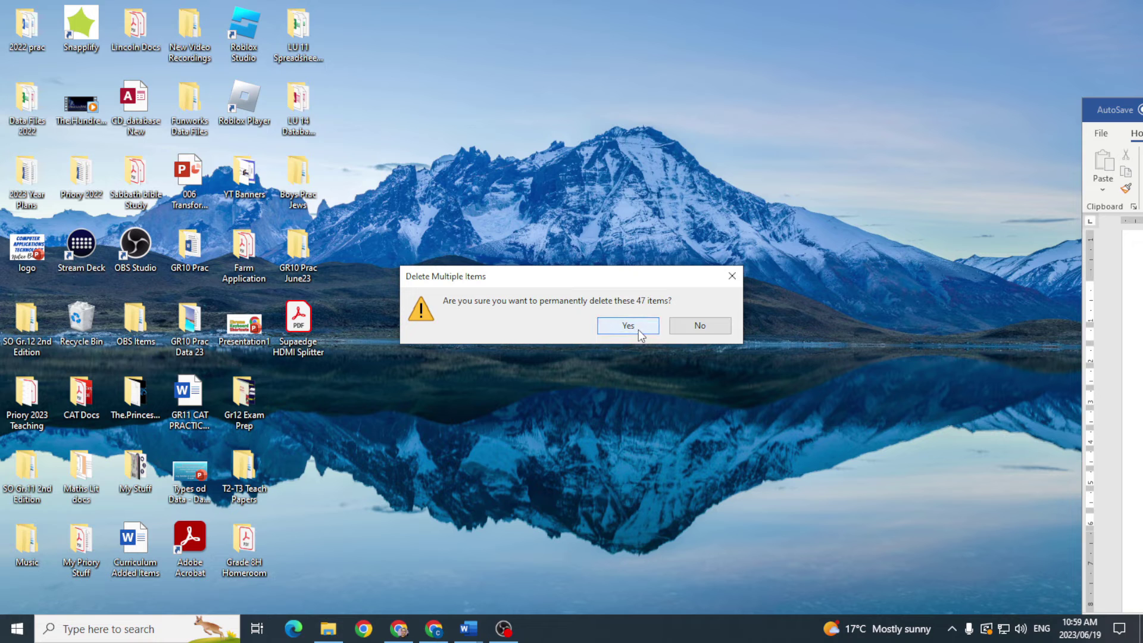
pyautogui.click(732, 276)
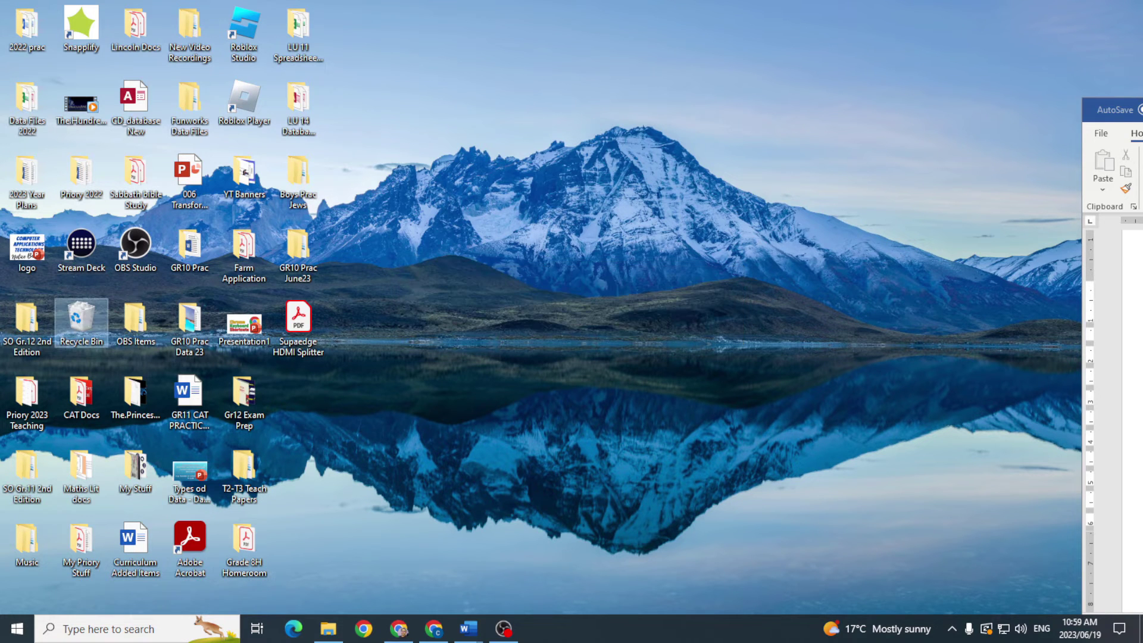
pyautogui.moveTo(1142, 109); pyautogui.dragTo(326, 44)
pyautogui.doubleClick(327, 45)
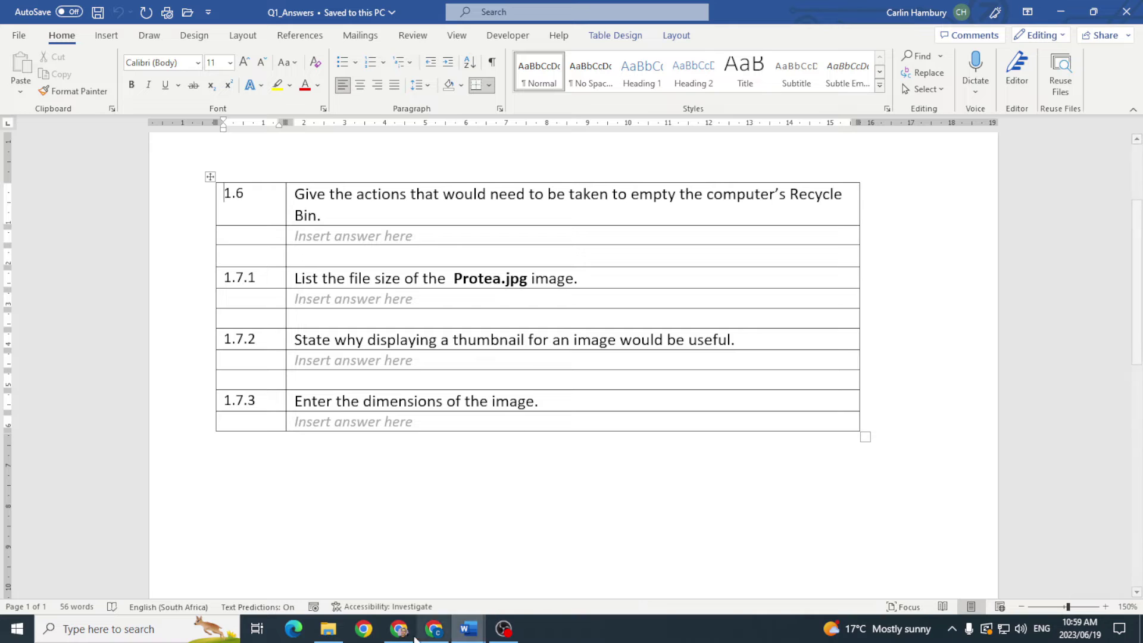
pyautogui.click(328, 629)
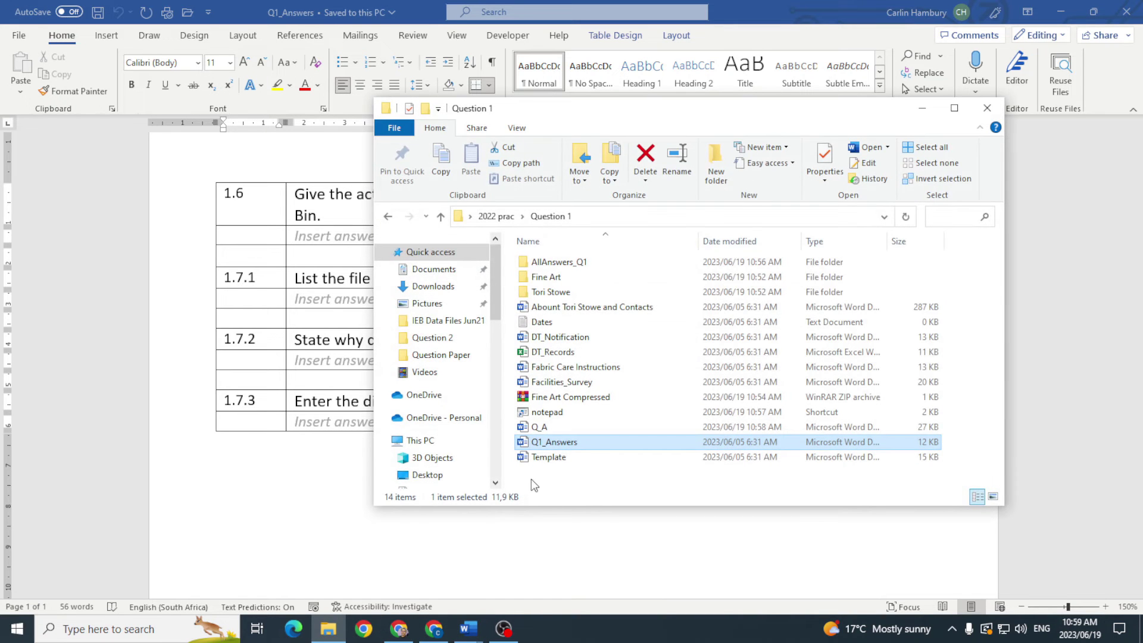
pyautogui.doubleClick(548, 276)
pyautogui.click(386, 217)
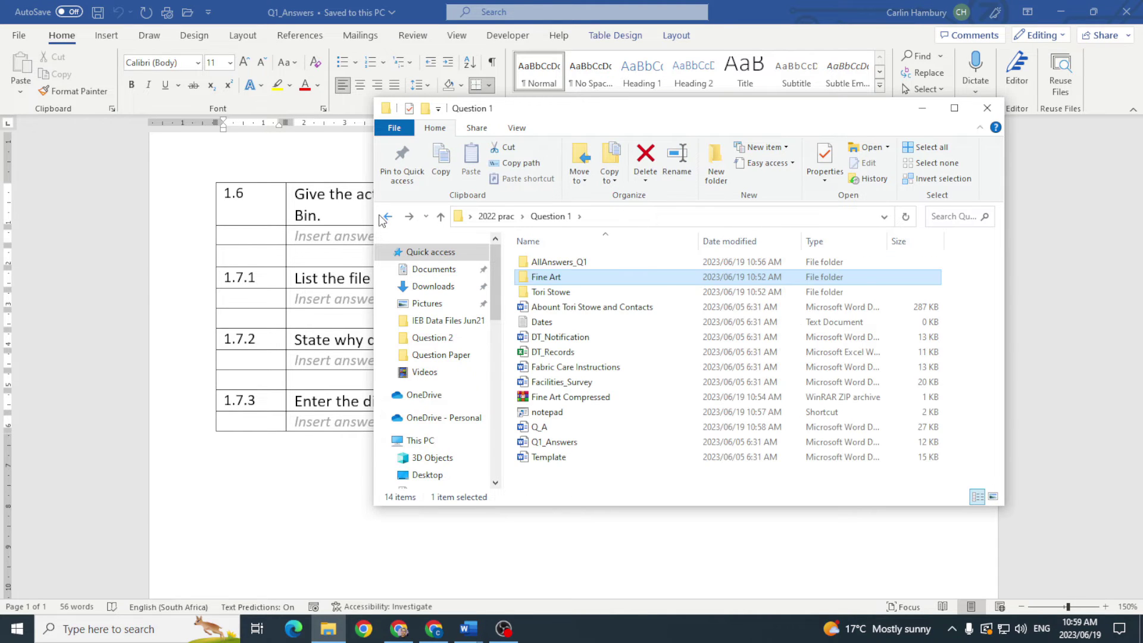
pyautogui.doubleClick(541, 293)
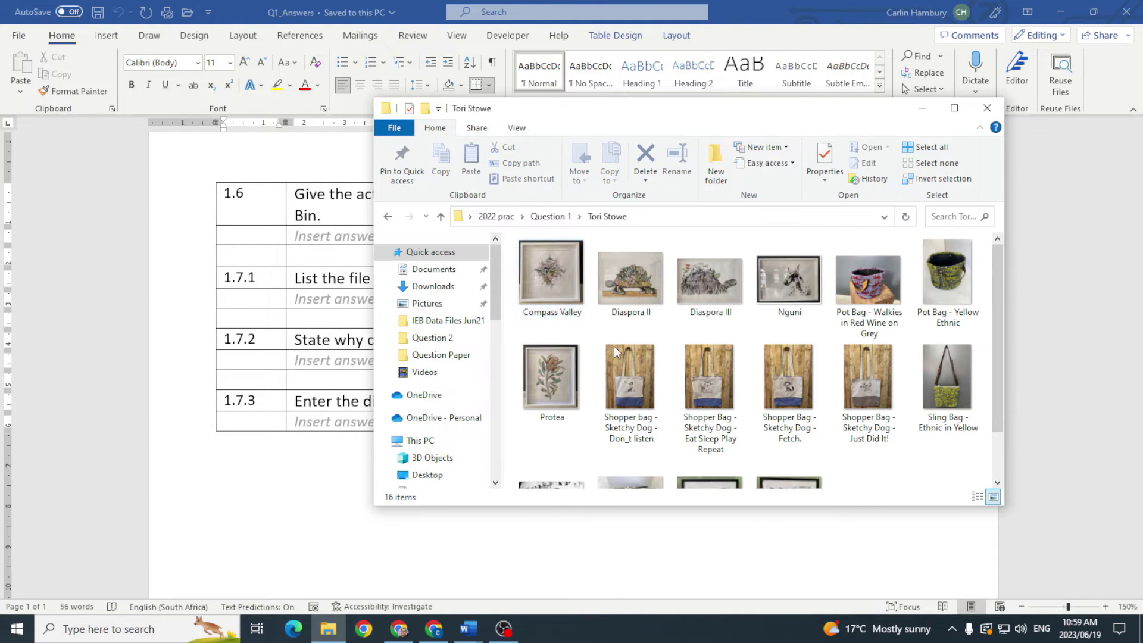
# Step: Check the Protea image's properties to find its 358 KB size
pyautogui.click(552, 384)
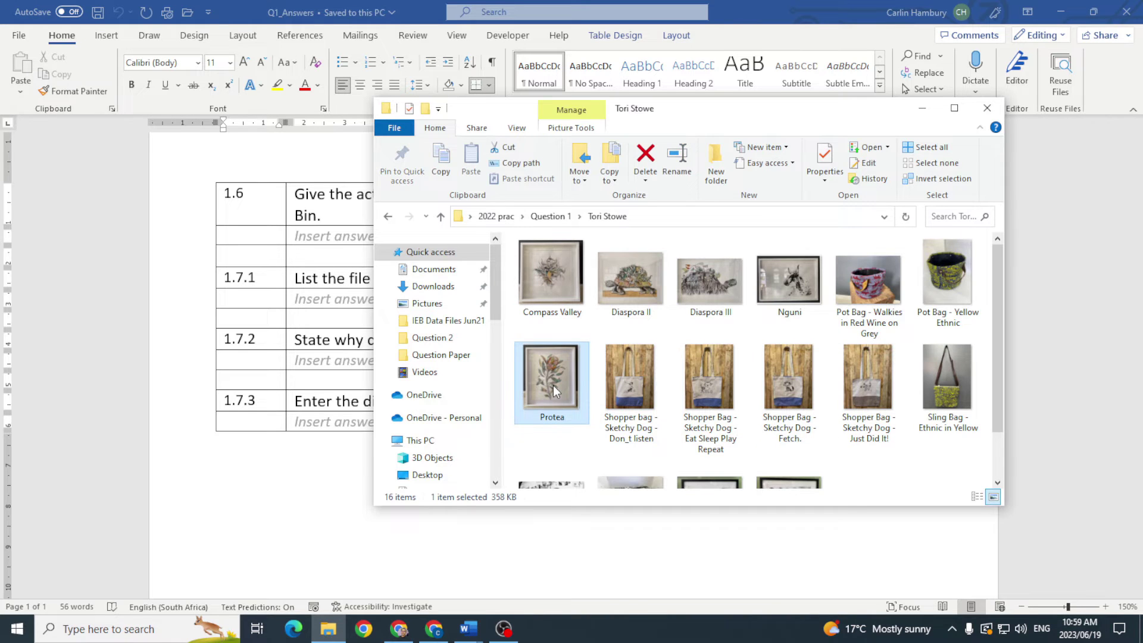
pyautogui.rightClick(560, 384)
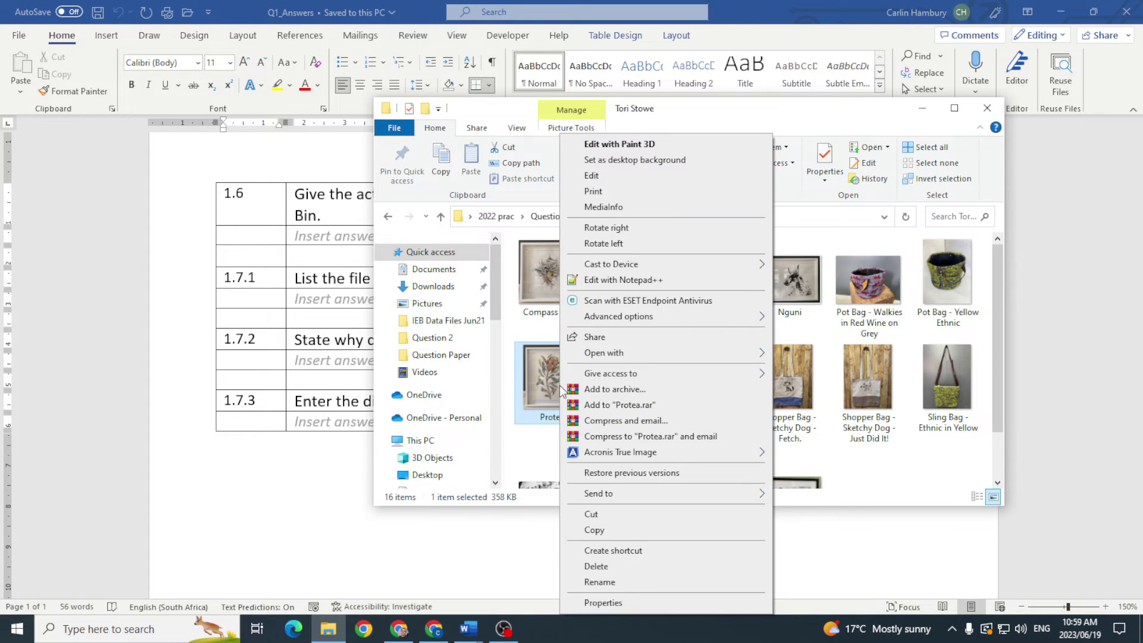
pyautogui.click(543, 387)
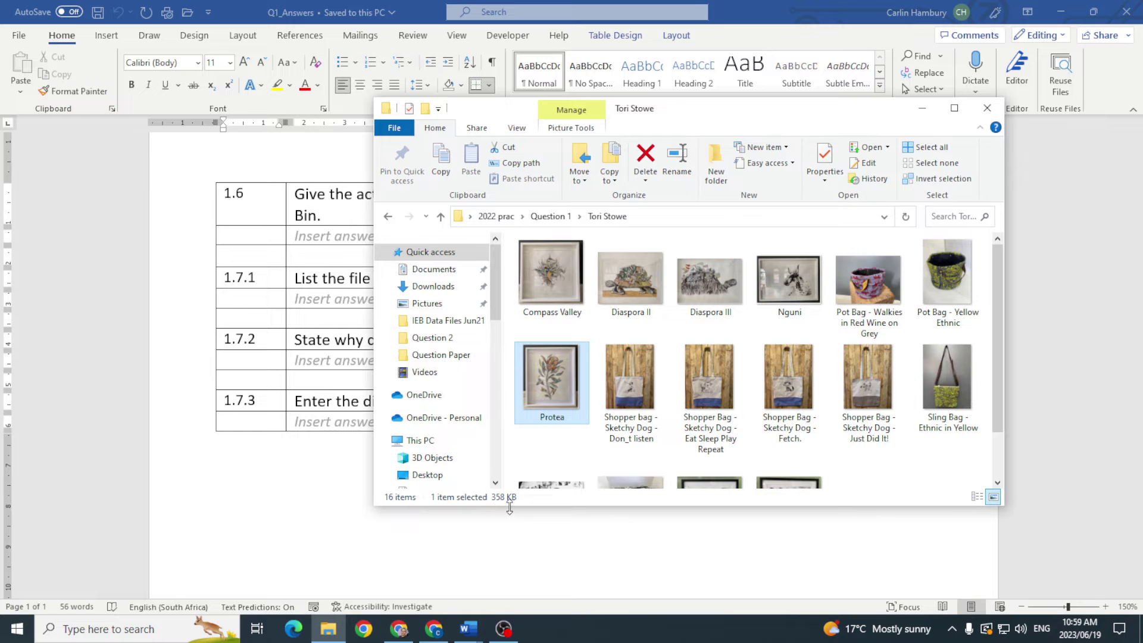
pyautogui.rightClick(549, 388)
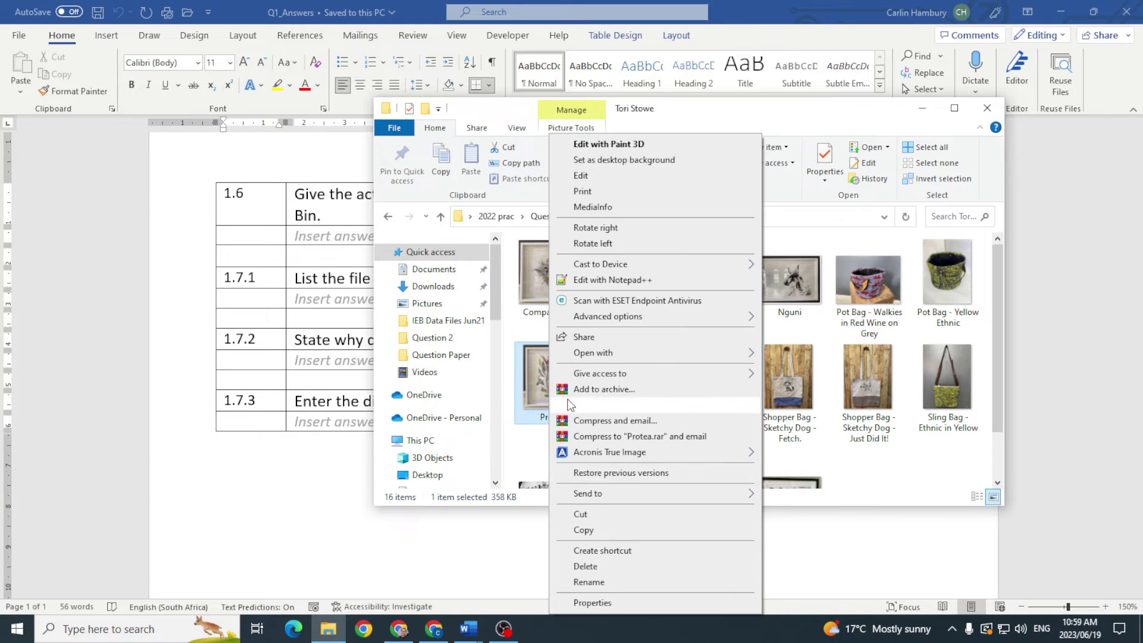
pyautogui.click(596, 601)
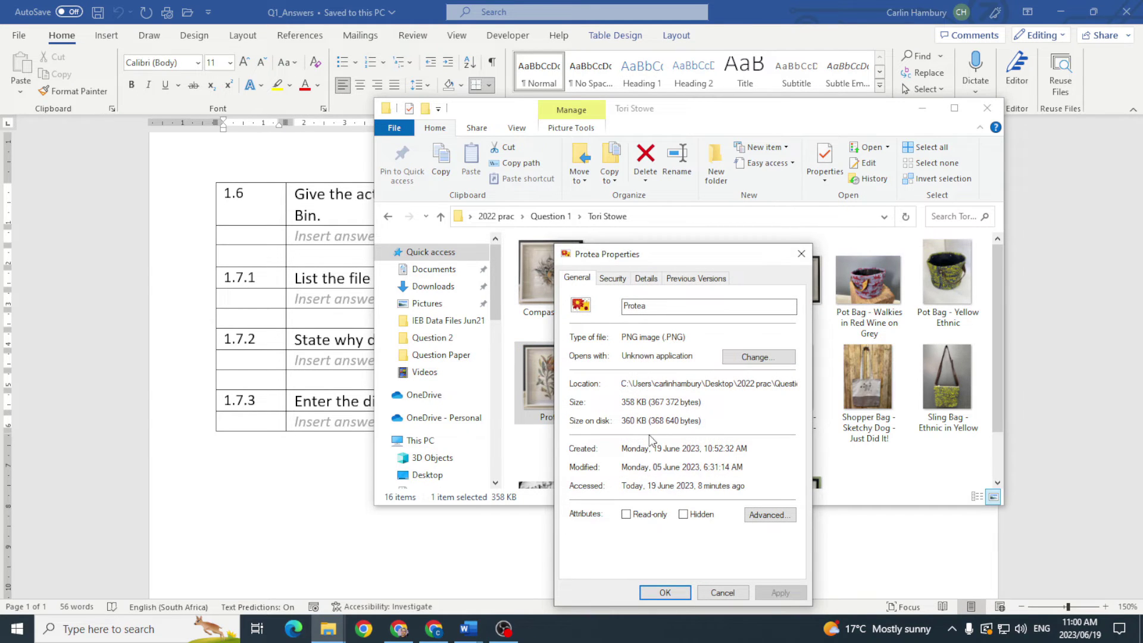
pyautogui.click(722, 593)
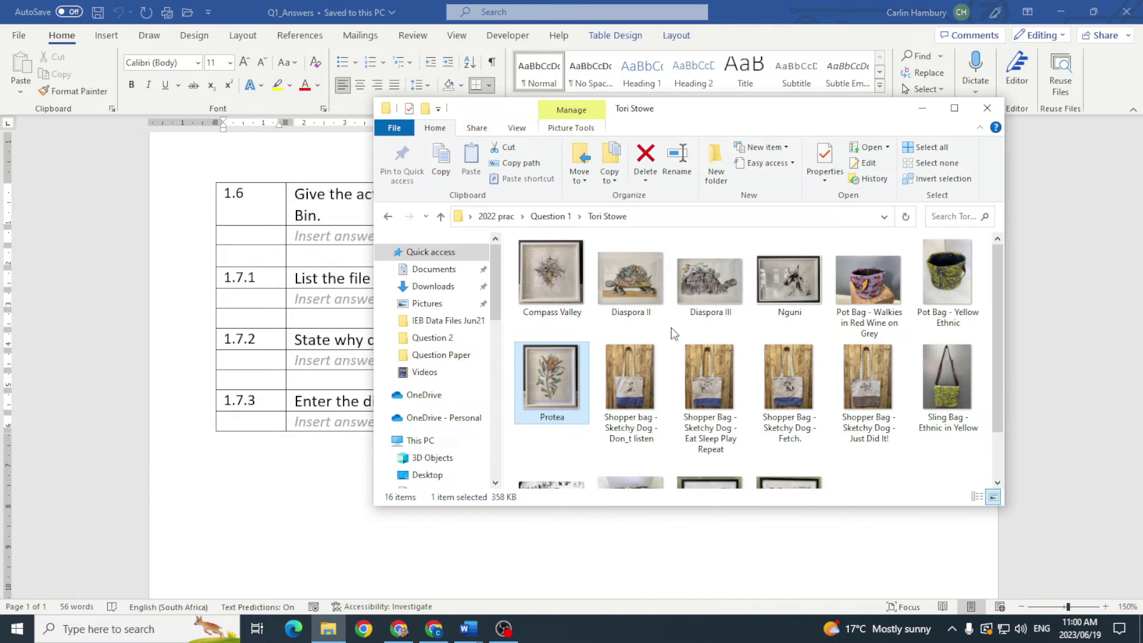
pyautogui.click(517, 129)
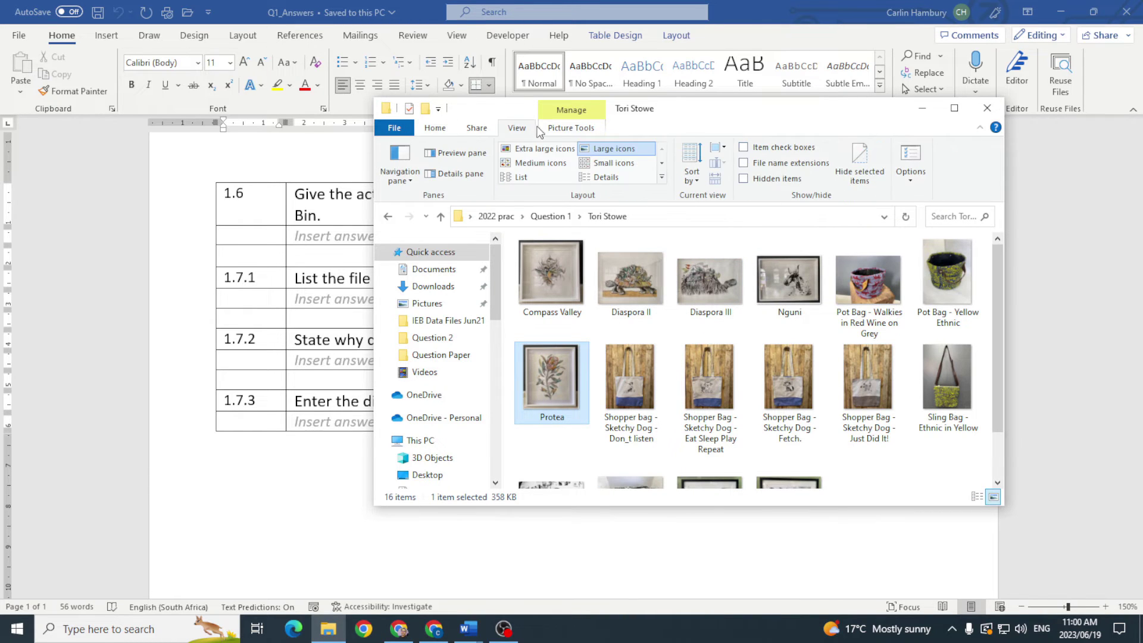
pyautogui.click(595, 179)
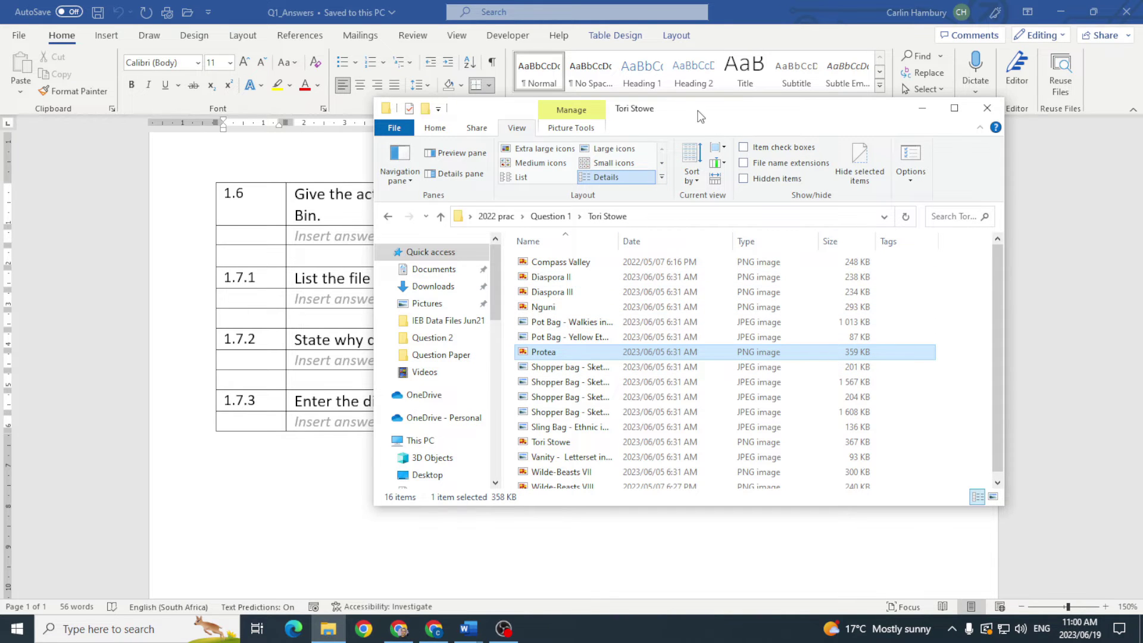
pyautogui.moveTo(699, 116); pyautogui.dragTo(852, 284)
# Step: Replace the 1.7.1 'Insert answer here' placeholder with 358kb
pyautogui.click(410, 304)
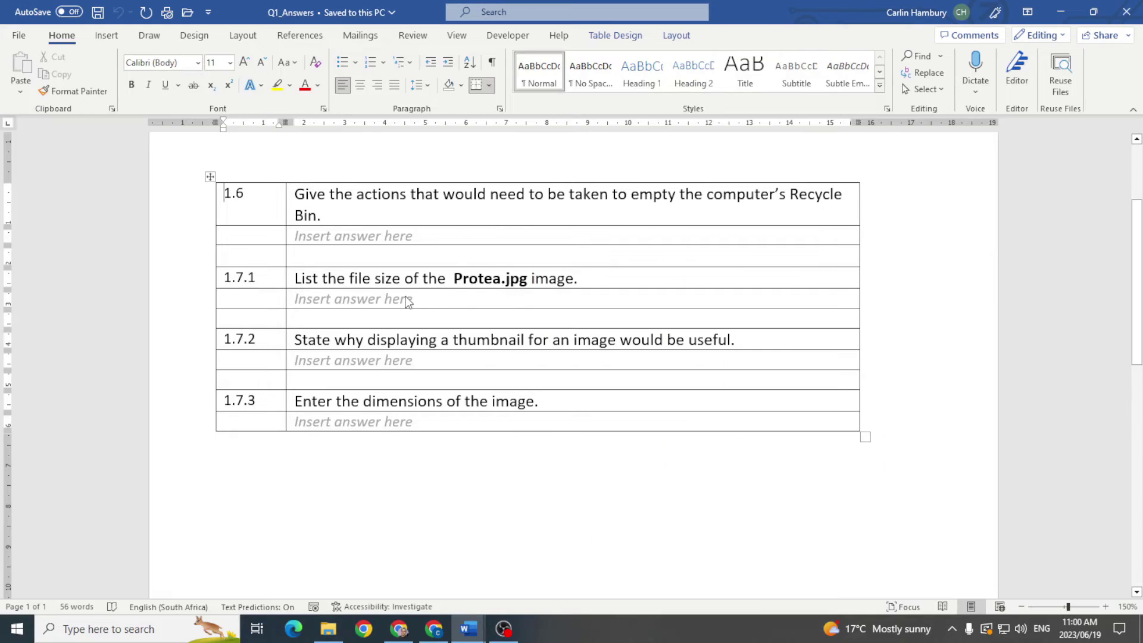
pyautogui.doubleClick(408, 301)
pyautogui.click(418, 301)
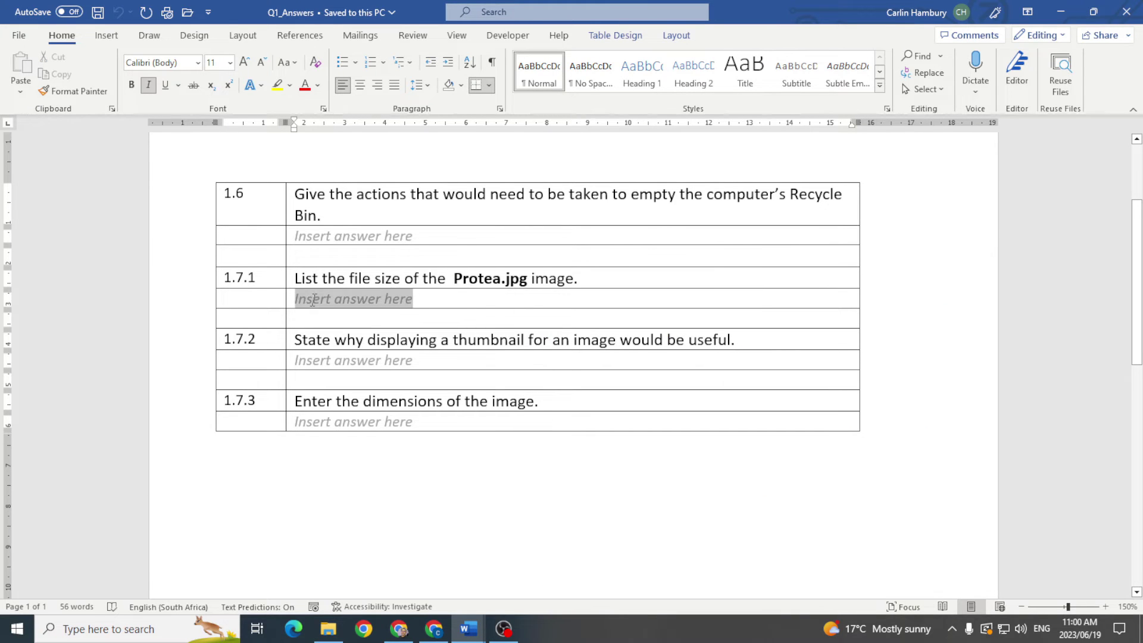
pyautogui.write('358')
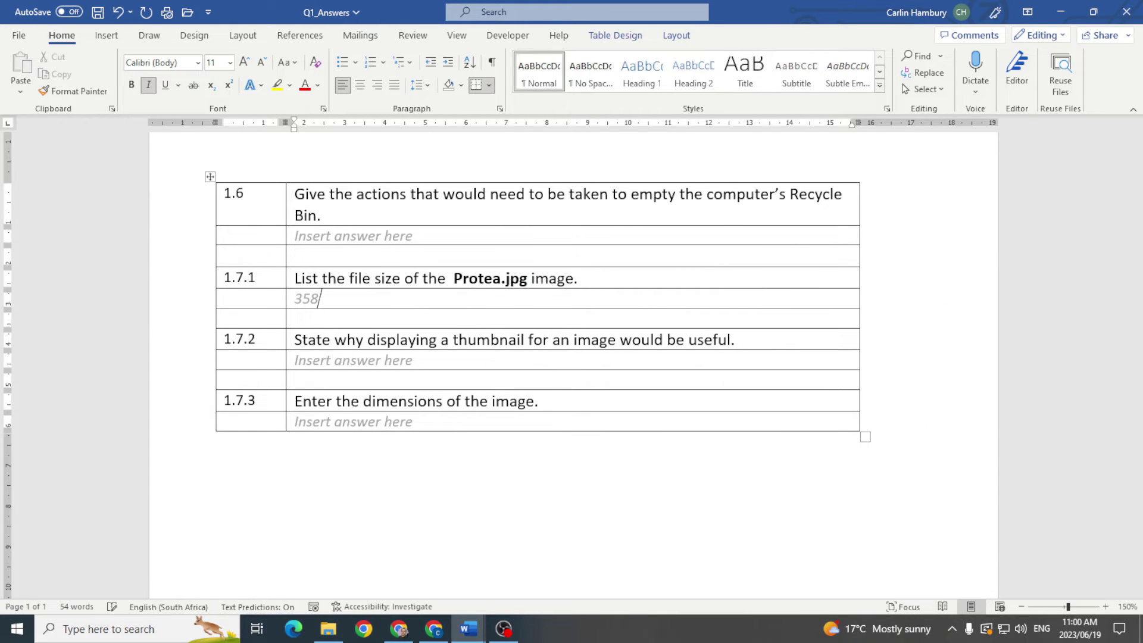
pyautogui.write('kb')
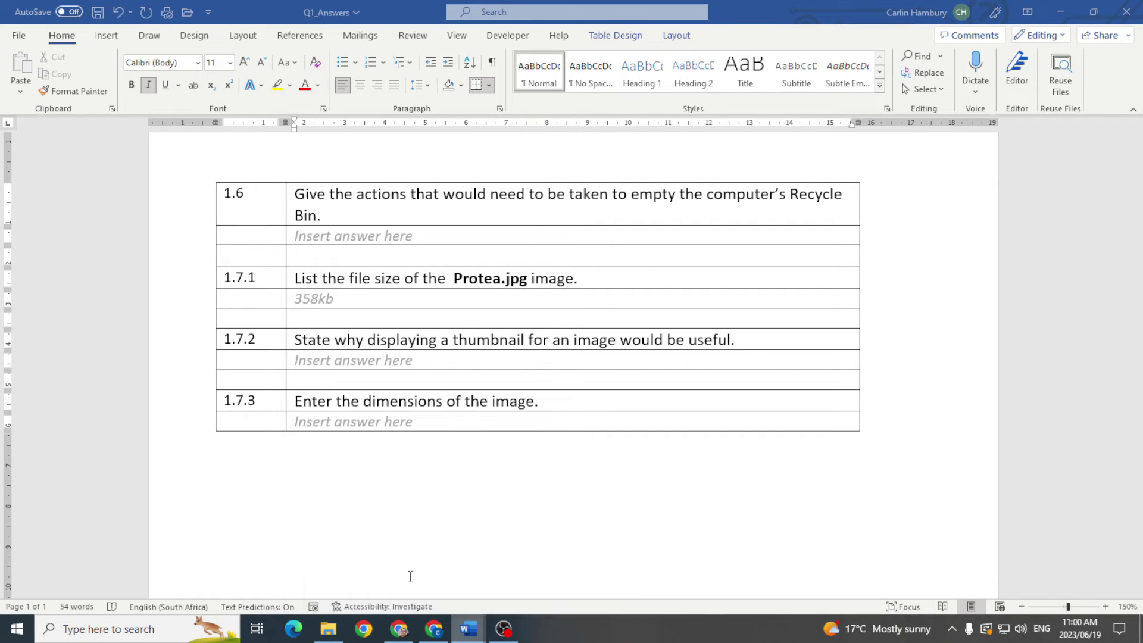
# Step: Reopen the Protea image's properties to review its detailed properties and dimensions
pyautogui.hotkey('alt', 'Tab')
pyautogui.scroll(-1, 442, 474)
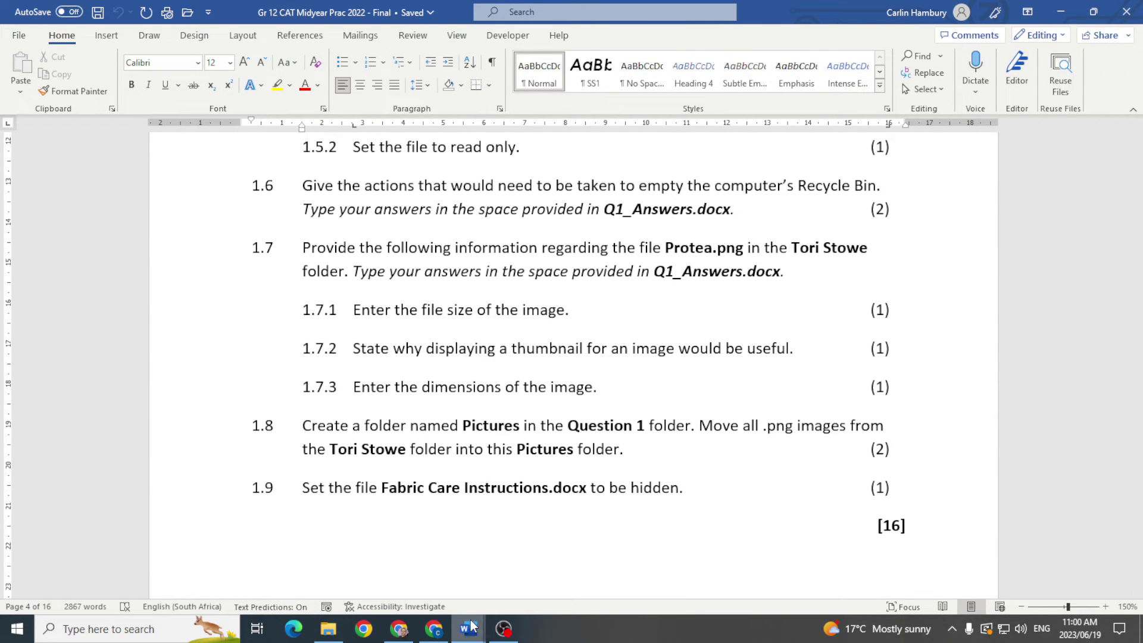
pyautogui.hotkey('alt', 'Tab')
pyautogui.rightClick(464, 367)
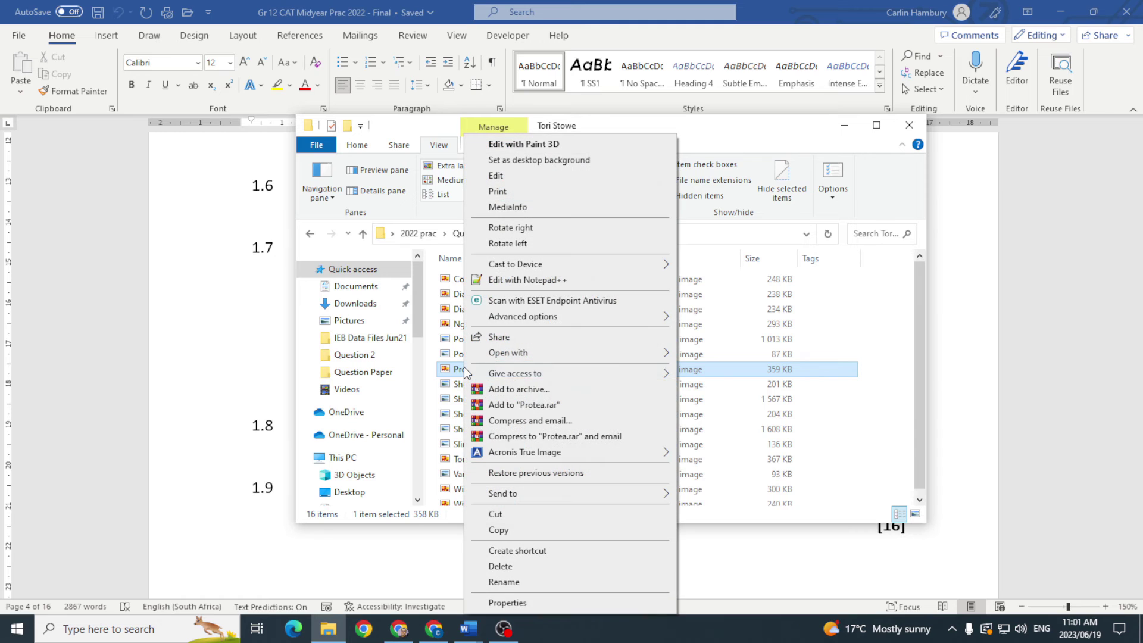
pyautogui.click(545, 599)
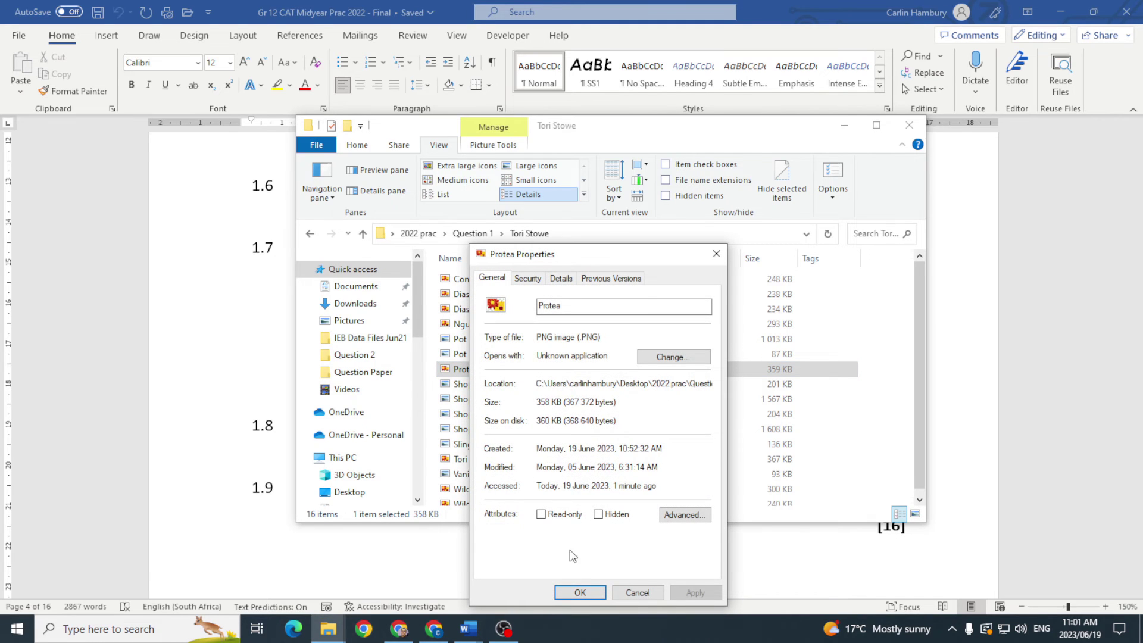
pyautogui.moveTo(648, 255); pyautogui.dragTo(604, 175)
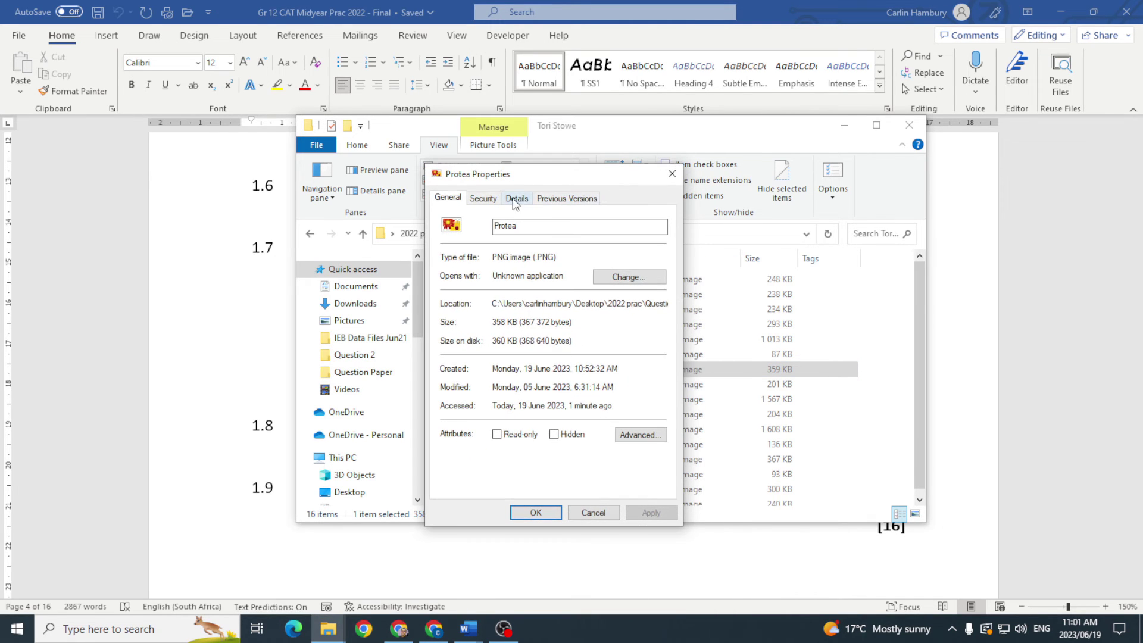
pyautogui.click(516, 198)
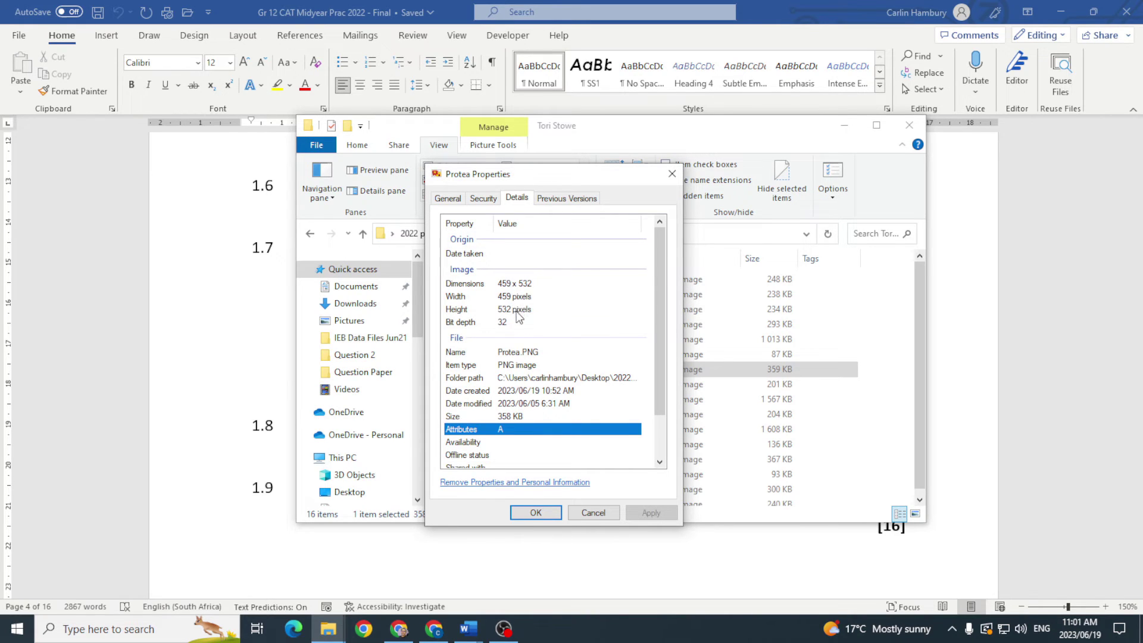
# Step: Reread questions 1.7.1 to 1.7.3 on the question paper
pyautogui.hotkey('alt', 'Tab')
pyautogui.moveTo(353, 310); pyautogui.dragTo(565, 310)
pyautogui.moveTo(353, 348); pyautogui.dragTo(593, 348)
pyautogui.moveTo(353, 387); pyautogui.dragTo(525, 387)
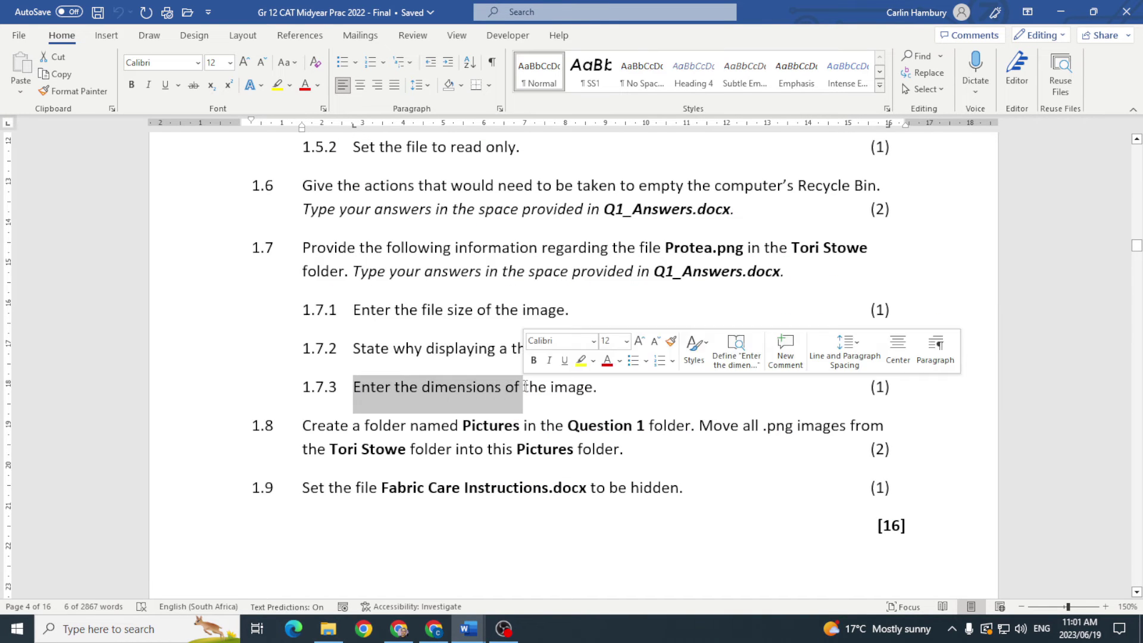
pyautogui.click(537, 430)
pyautogui.scroll(-3, 537, 431)
pyautogui.scroll(1, 537, 431)
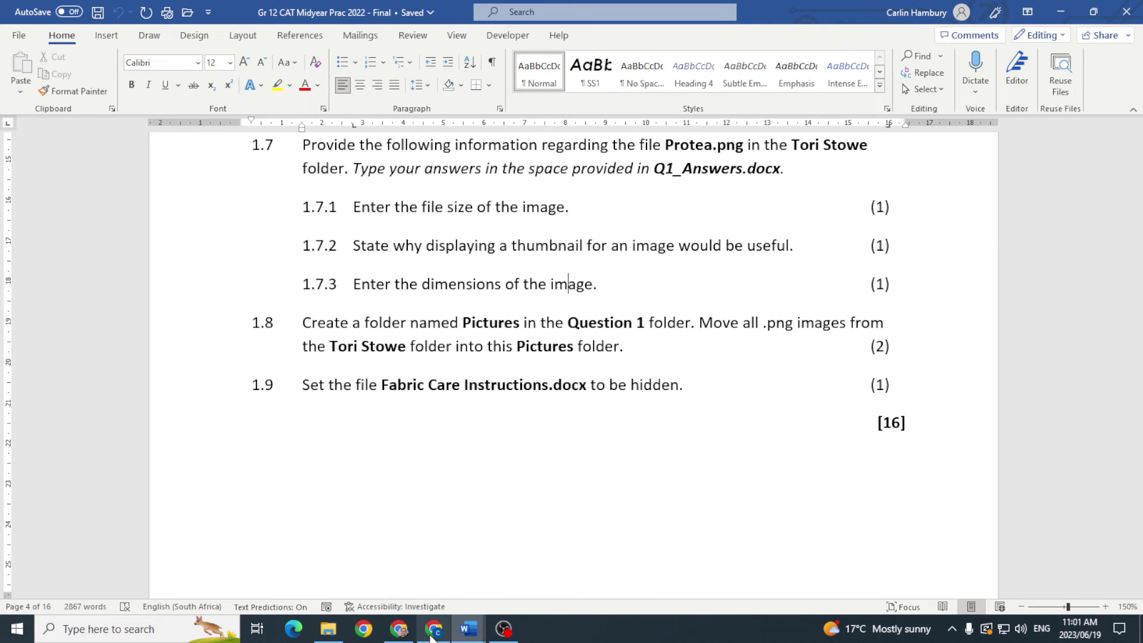
# Step: Create a new folder named Pictures inside the Question 1 folder
pyautogui.click(328, 629)
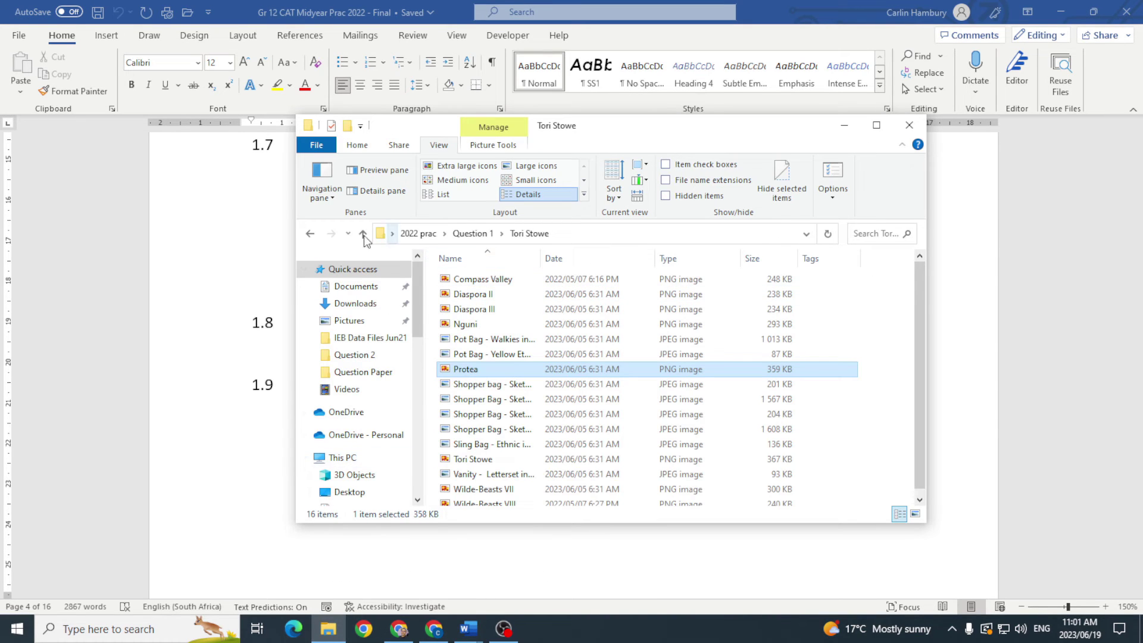
pyautogui.click(309, 233)
pyautogui.rightClick(535, 502)
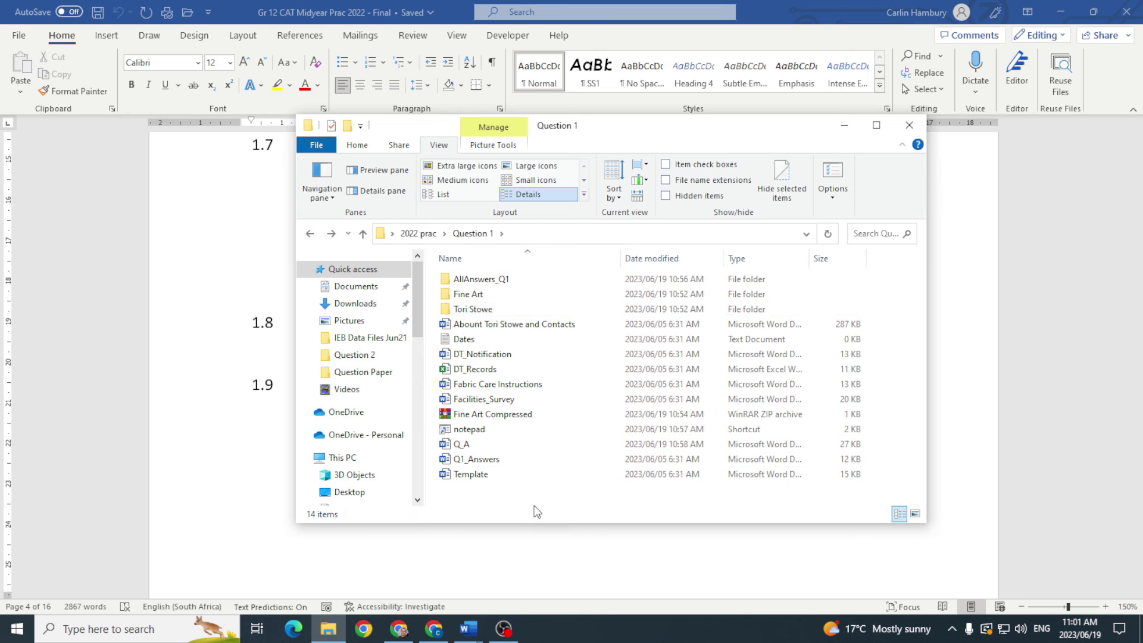
pyautogui.moveTo(643, 476)
pyautogui.click(775, 250)
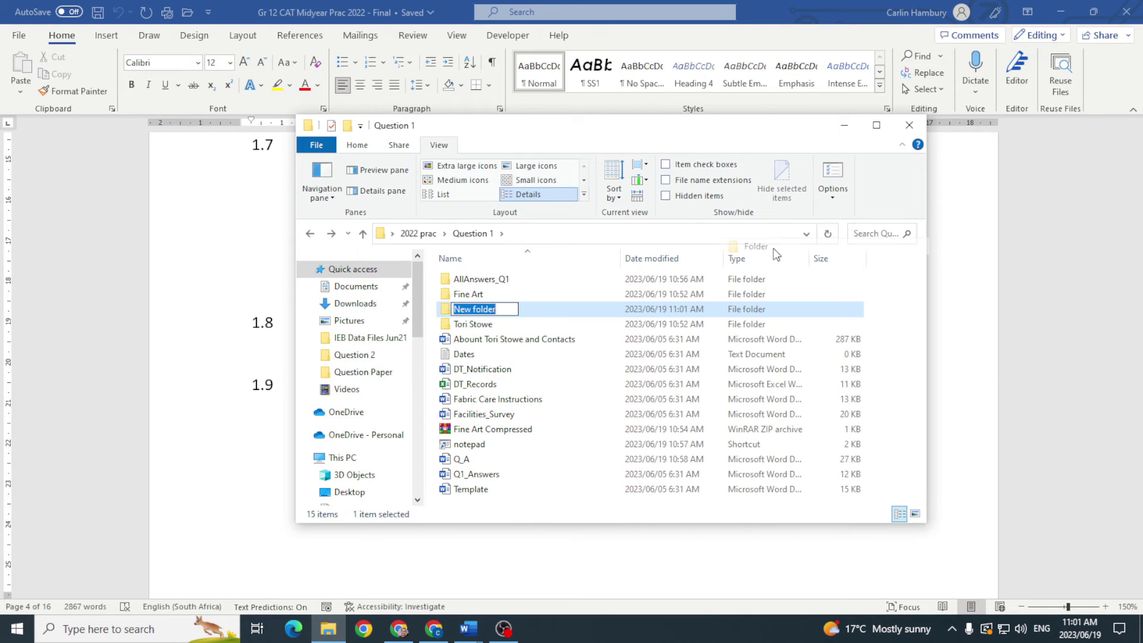
pyautogui.write('Pictures')
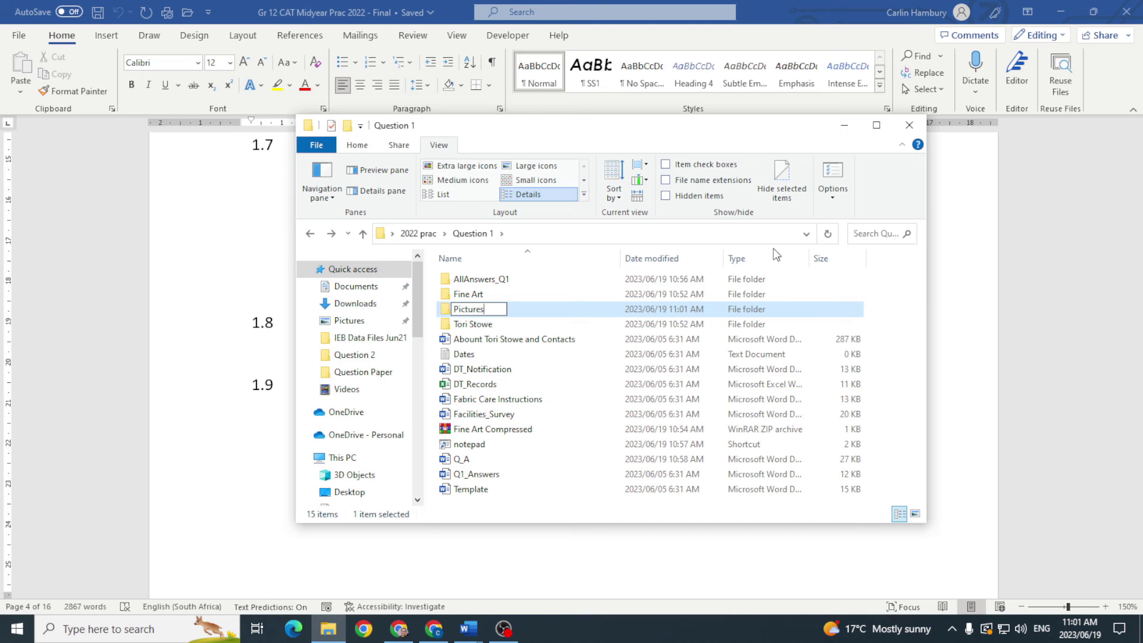
pyautogui.press('Return')
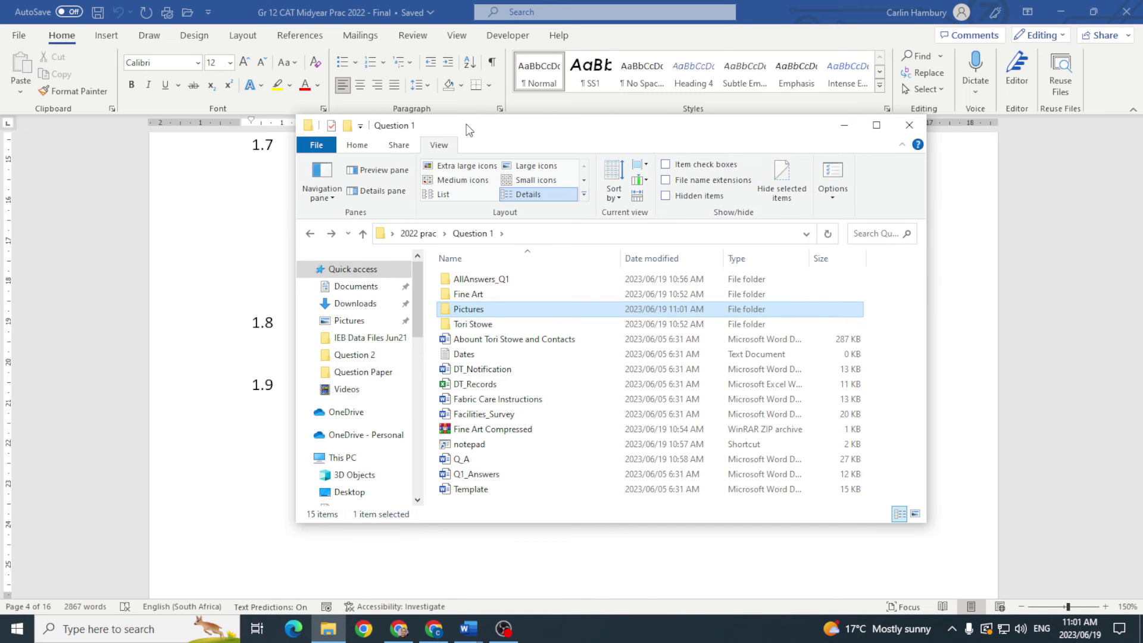
pyautogui.moveTo(466, 127); pyautogui.dragTo(462, 407)
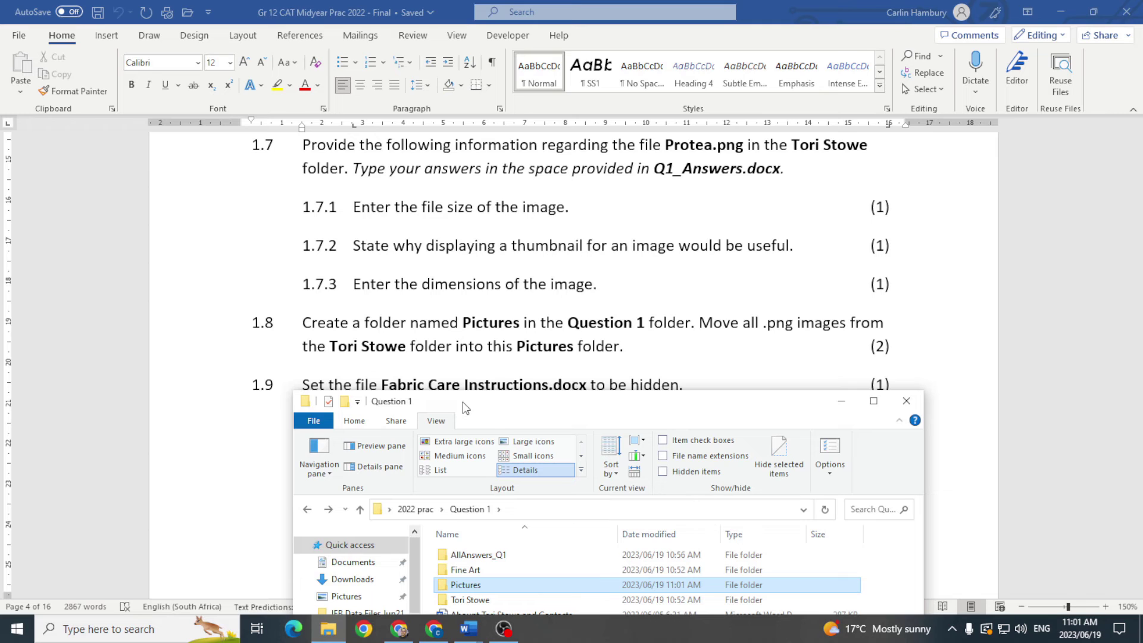
# Step: Sort the Tori Stowe files by type and cut the eight PNG images
pyautogui.moveTo(462, 404); pyautogui.dragTo(495, 94)
pyautogui.click(493, 288)
pyautogui.doubleClick(493, 288)
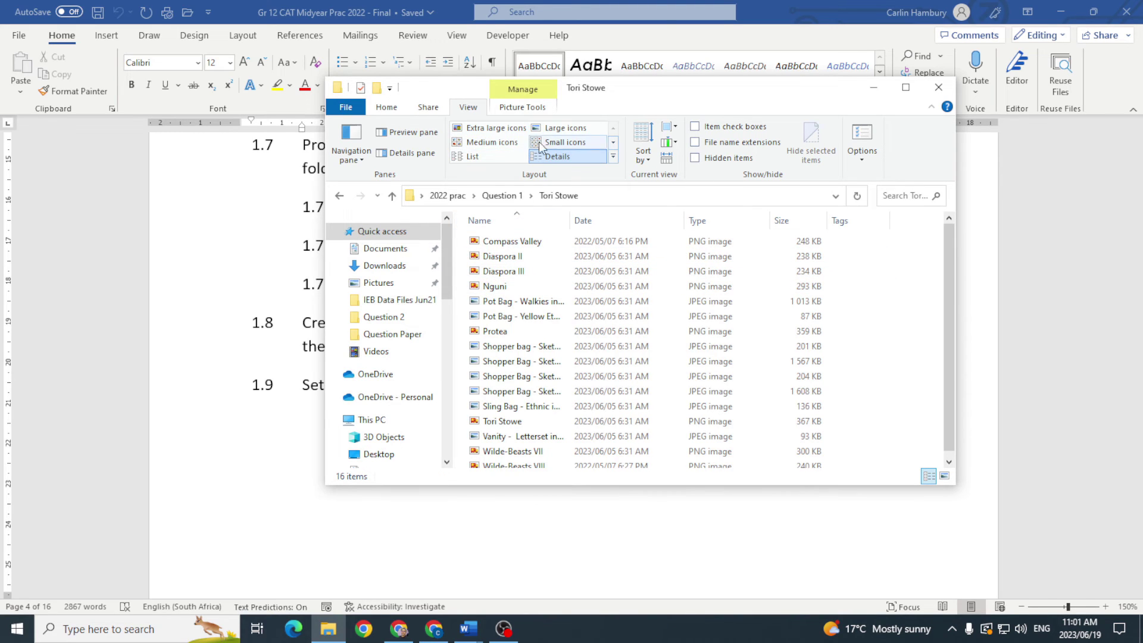
pyautogui.click(711, 220)
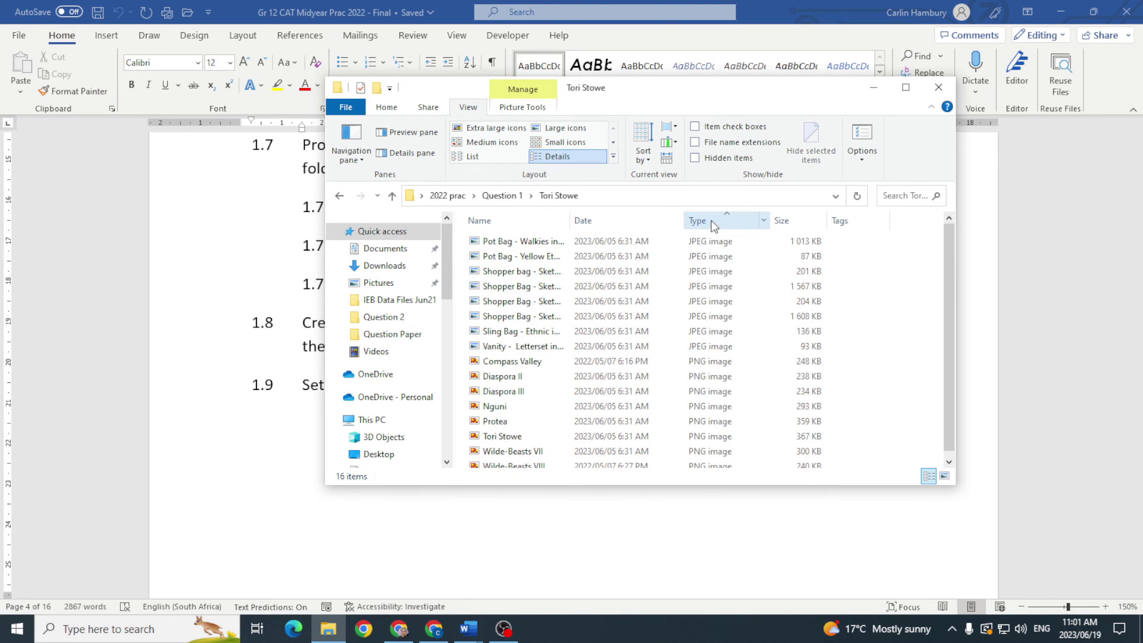
pyautogui.click(711, 220)
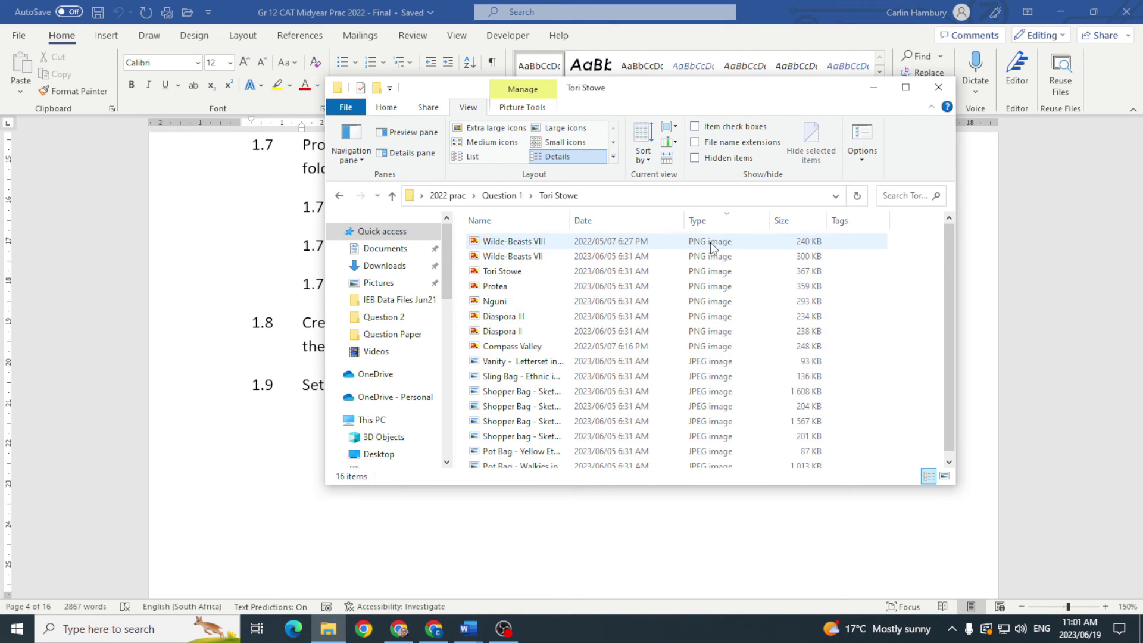
pyautogui.click(556, 242)
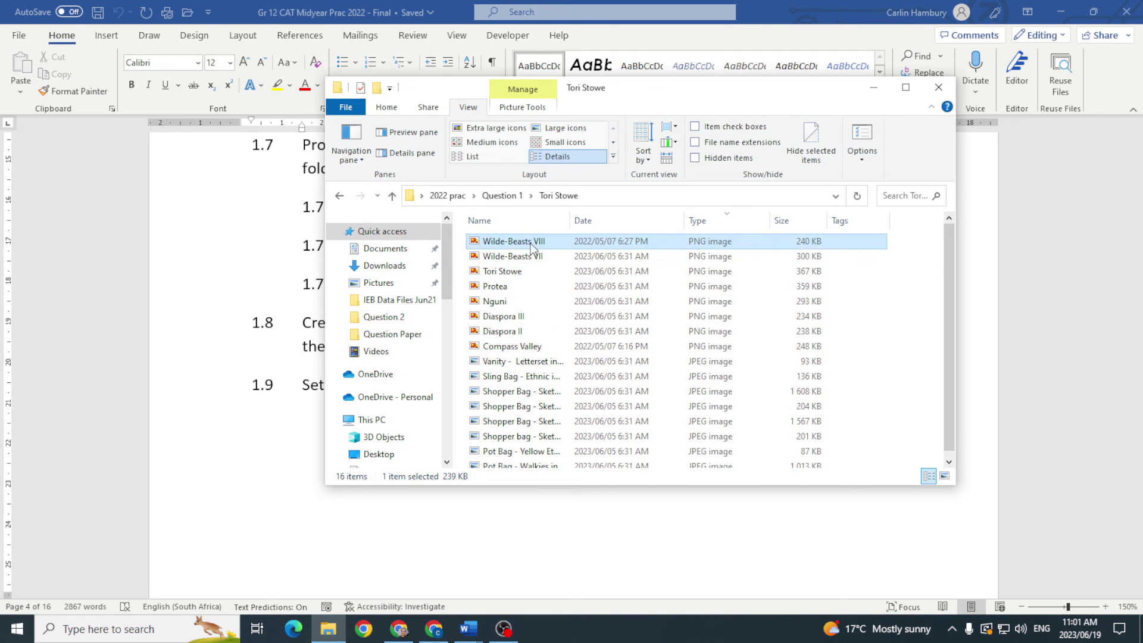
pyautogui.keyDown('shift'); pyautogui.click(512, 347); pyautogui.keyUp('shift')
pyautogui.rightClick(512, 347)
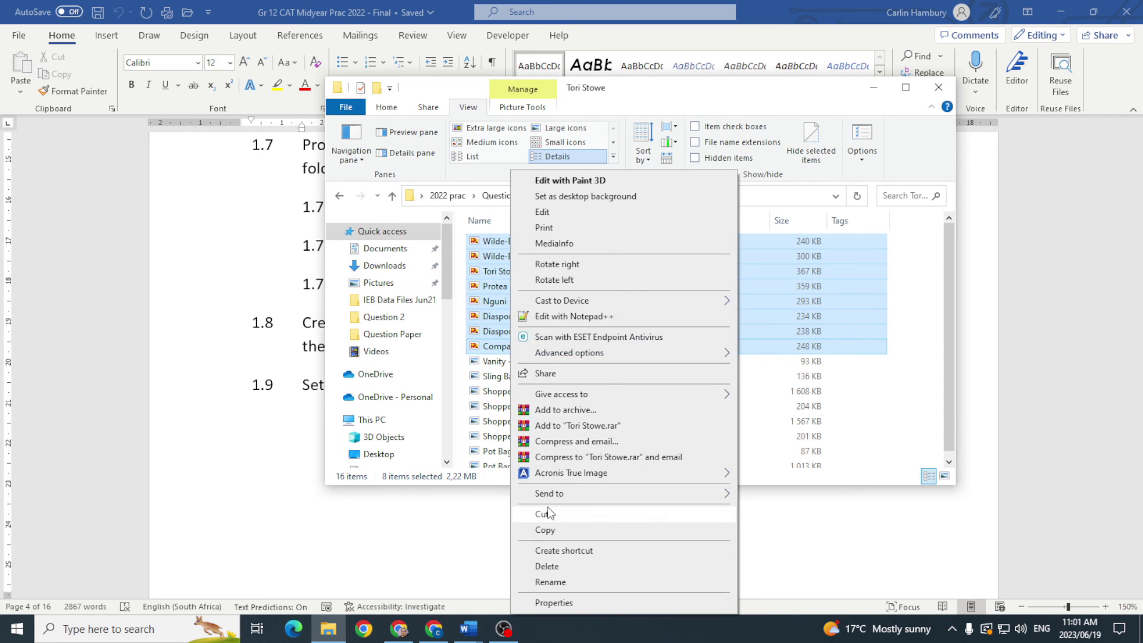
pyautogui.click(546, 513)
# Step: Paste the eight PNG images into the new Pictures folder
pyautogui.click(339, 196)
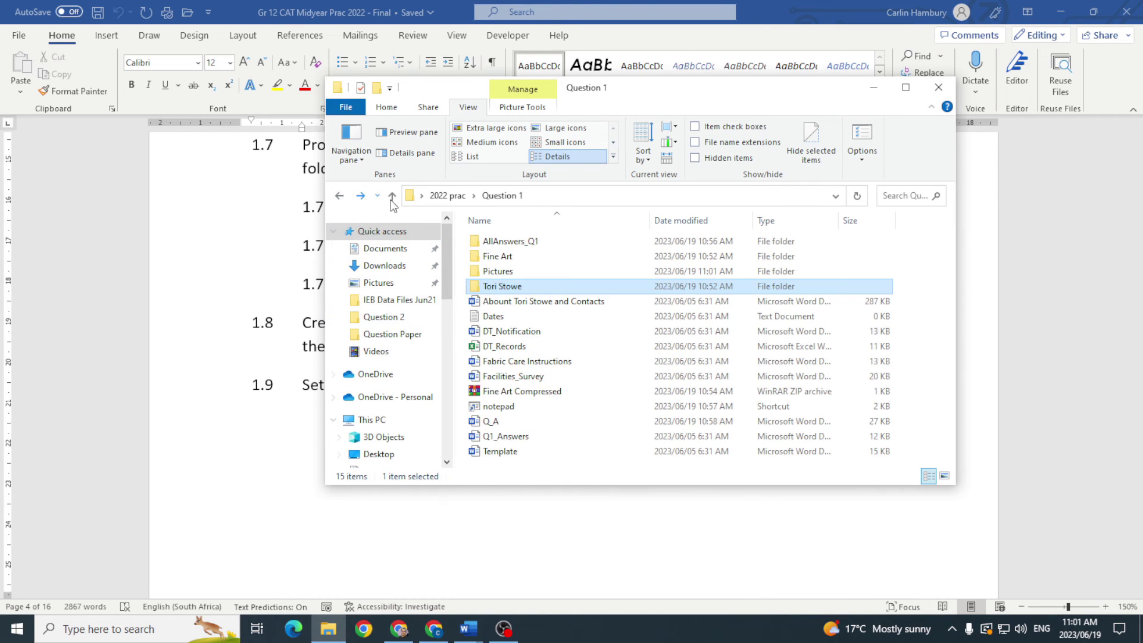
pyautogui.doubleClick(497, 271)
pyautogui.rightClick(531, 288)
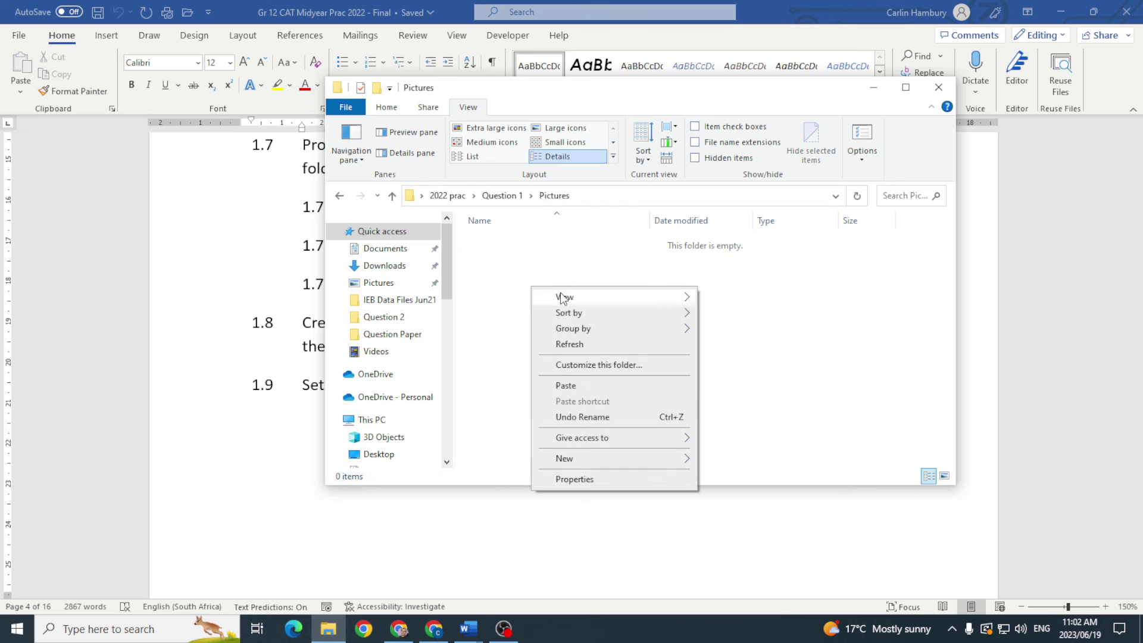
pyautogui.click(576, 385)
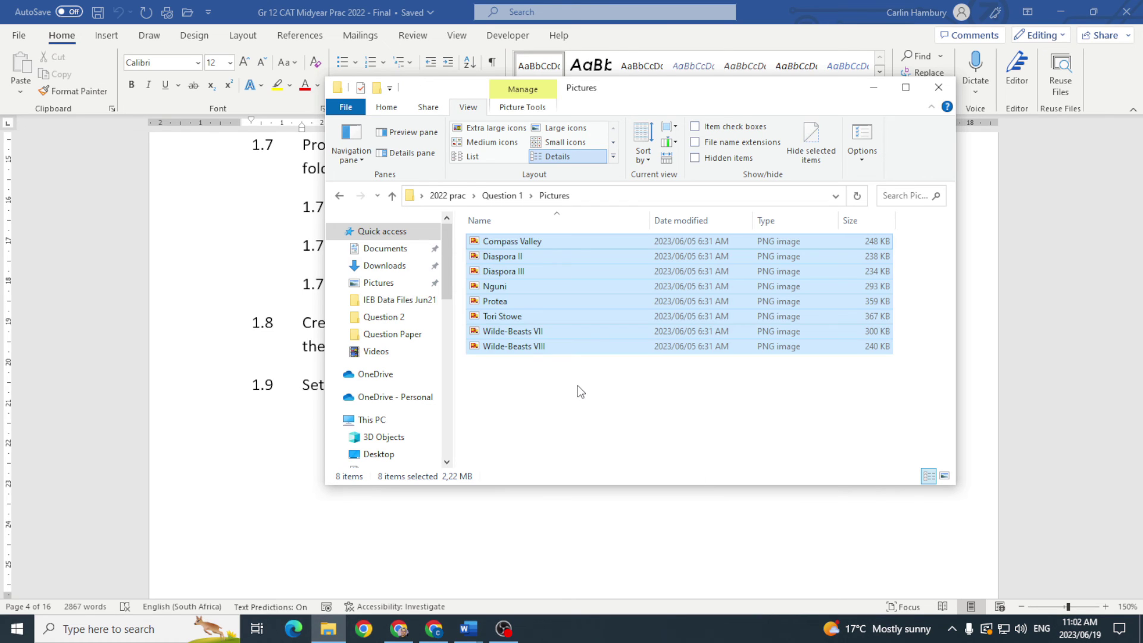
# Step: Reread question 1.9 on the Word question paper
pyautogui.click(517, 541)
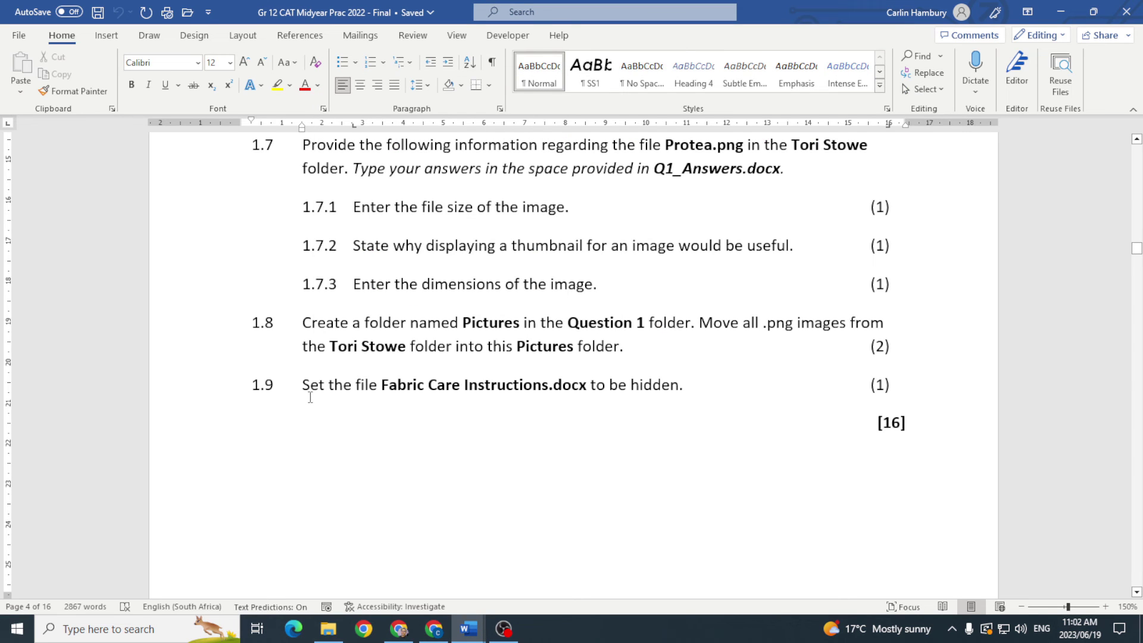
pyautogui.moveTo(307, 388); pyautogui.dragTo(644, 391)
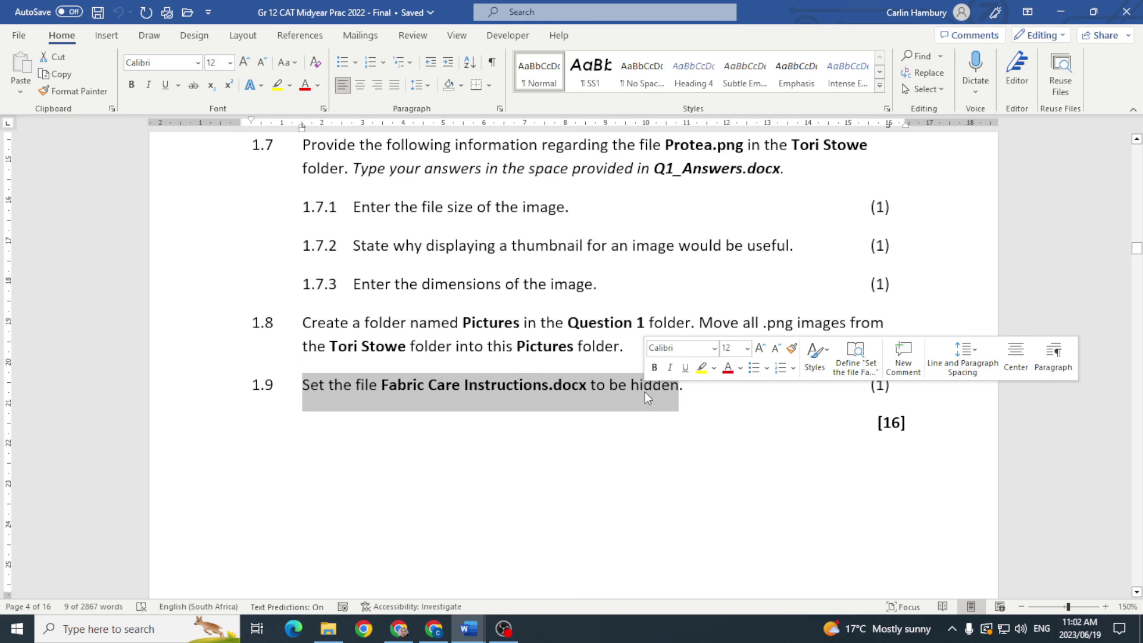
pyautogui.click(582, 420)
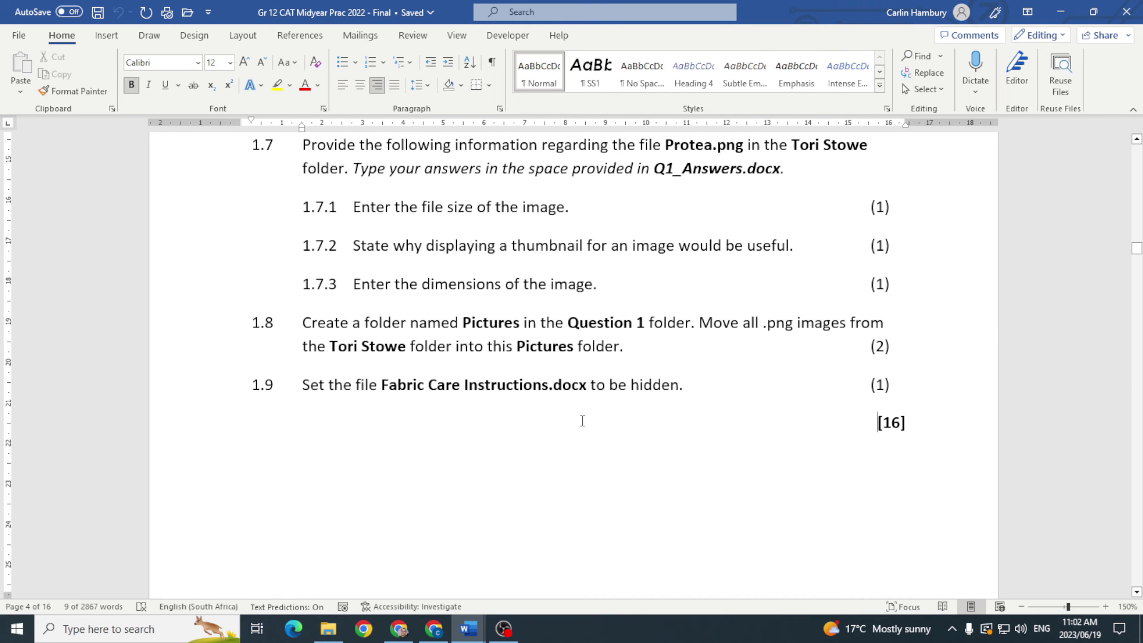
# Step: Mark the Fabric Care Instructions file as Hidden in its properties and apply it
pyautogui.hotkey('alt', 'Tab')
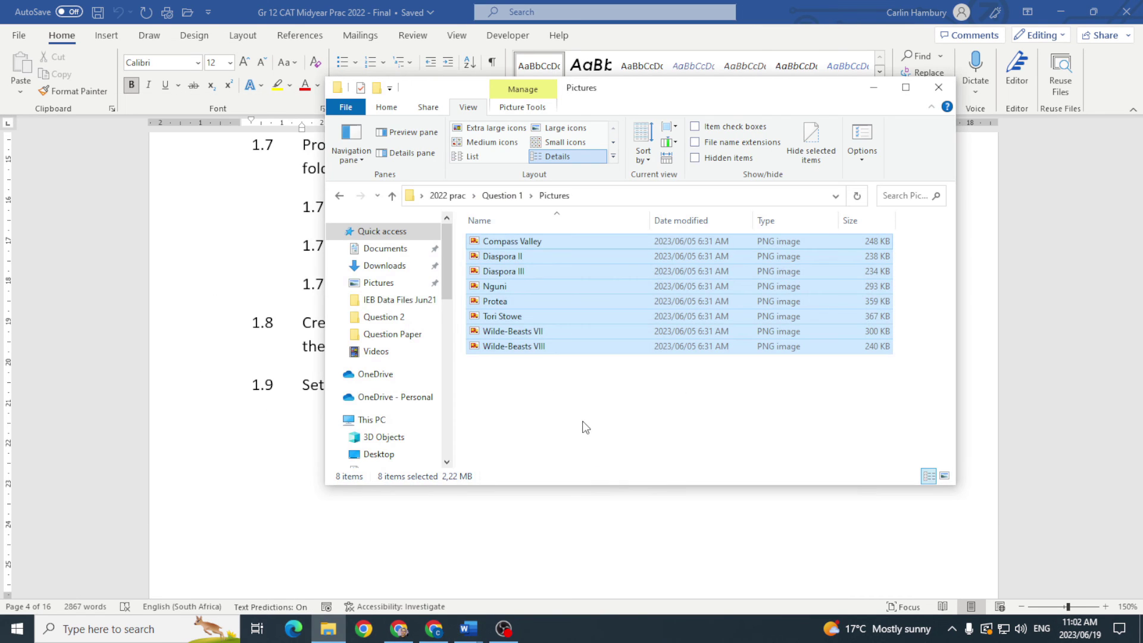
pyautogui.click(339, 195)
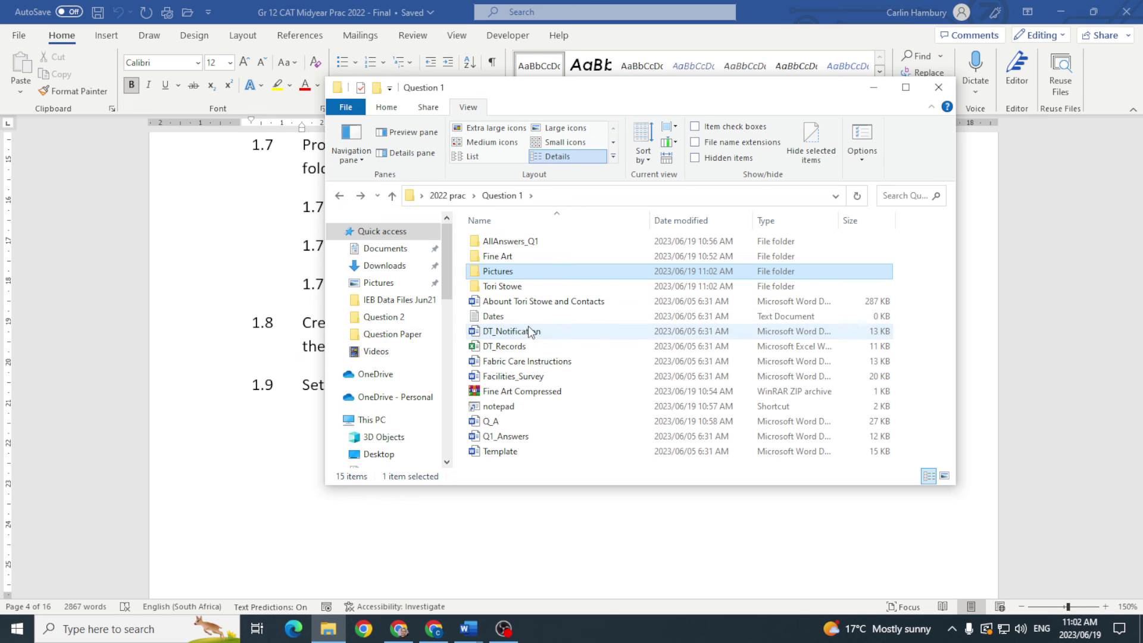
pyautogui.click(524, 364)
pyautogui.rightClick(524, 364)
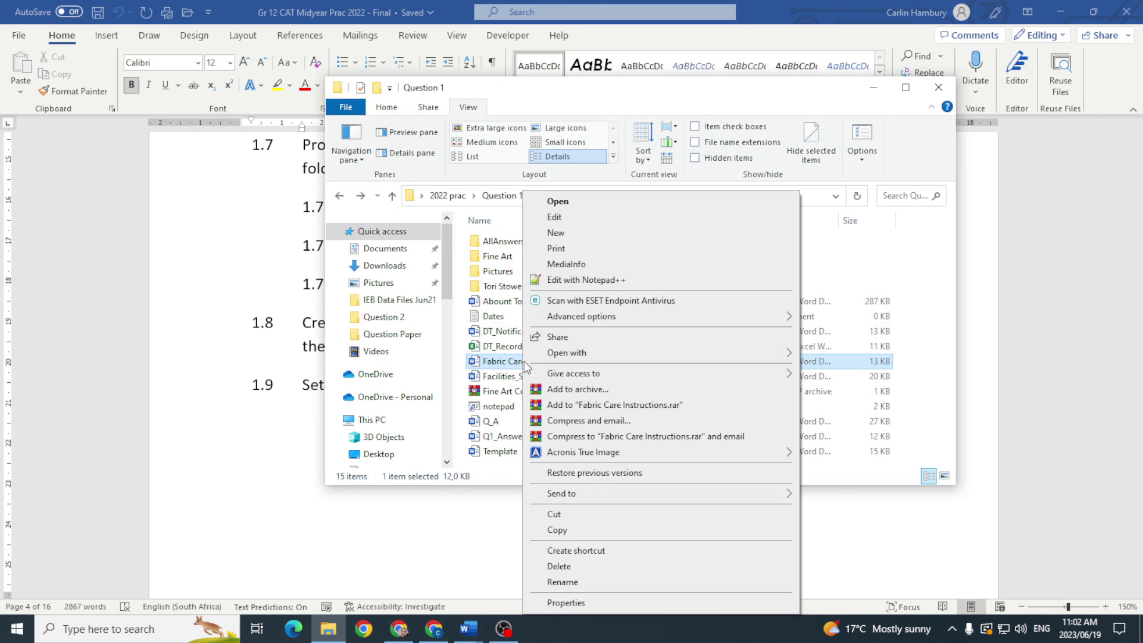
pyautogui.click(595, 604)
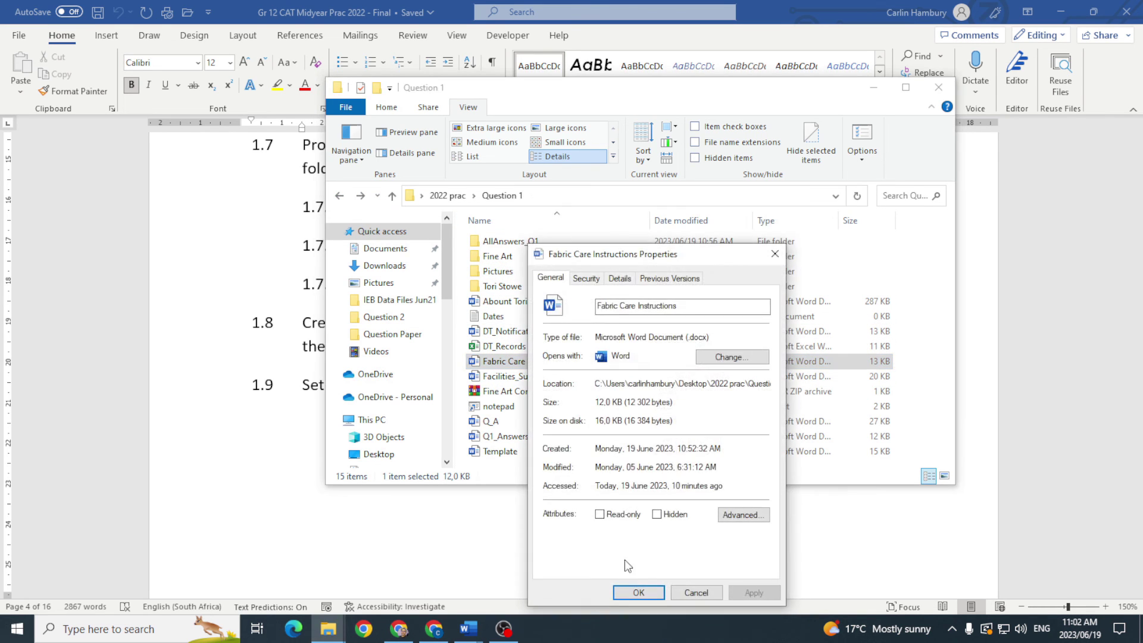
pyautogui.click(658, 516)
pyautogui.click(746, 593)
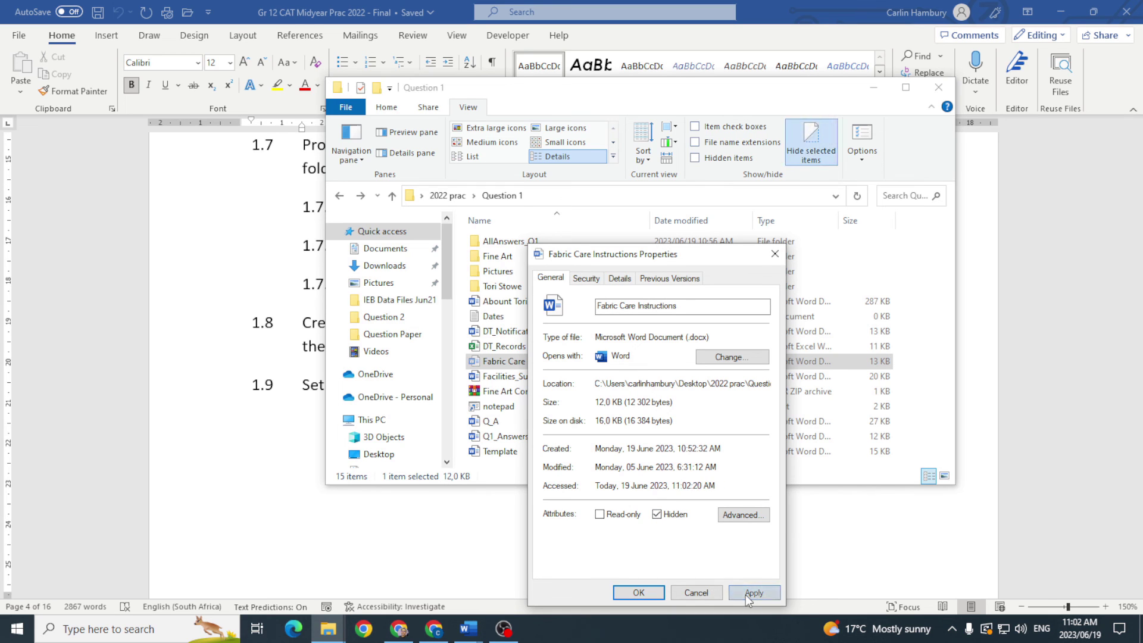
pyautogui.click(635, 592)
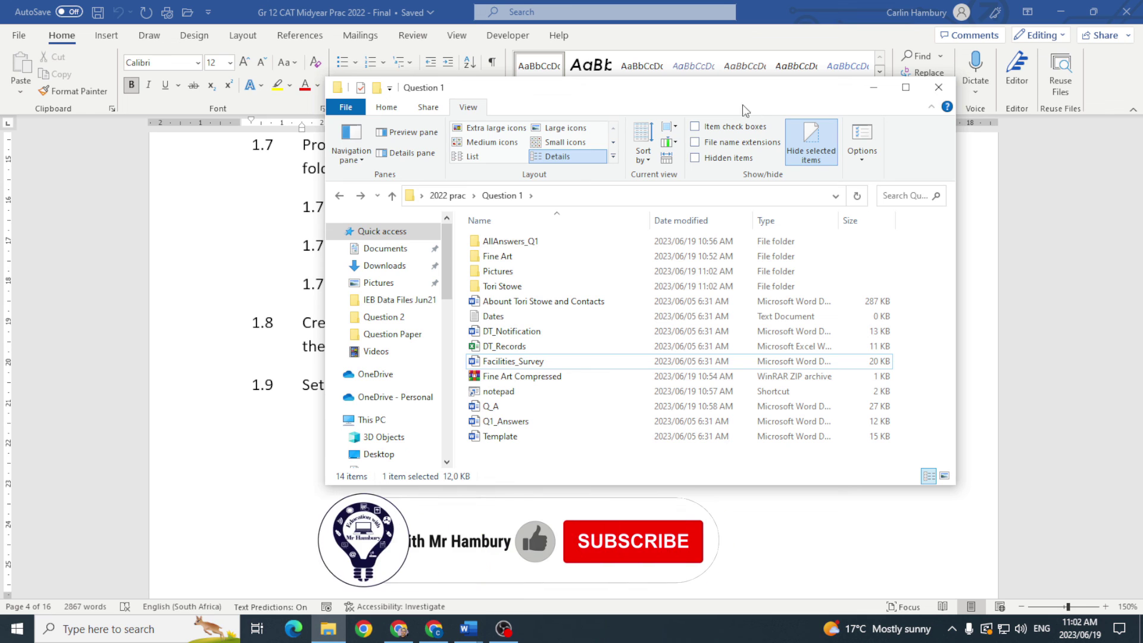
# Step: Toggle hidden items on and off to confirm the file is hidden, then minimise Explorer
pyautogui.click(694, 158)
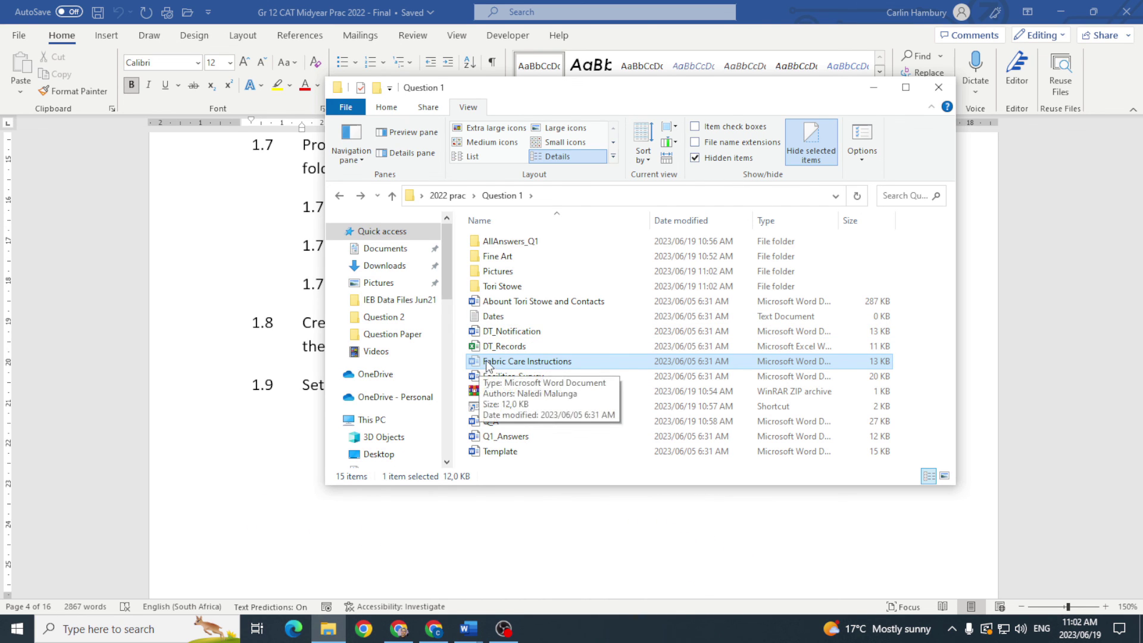
pyautogui.click(695, 158)
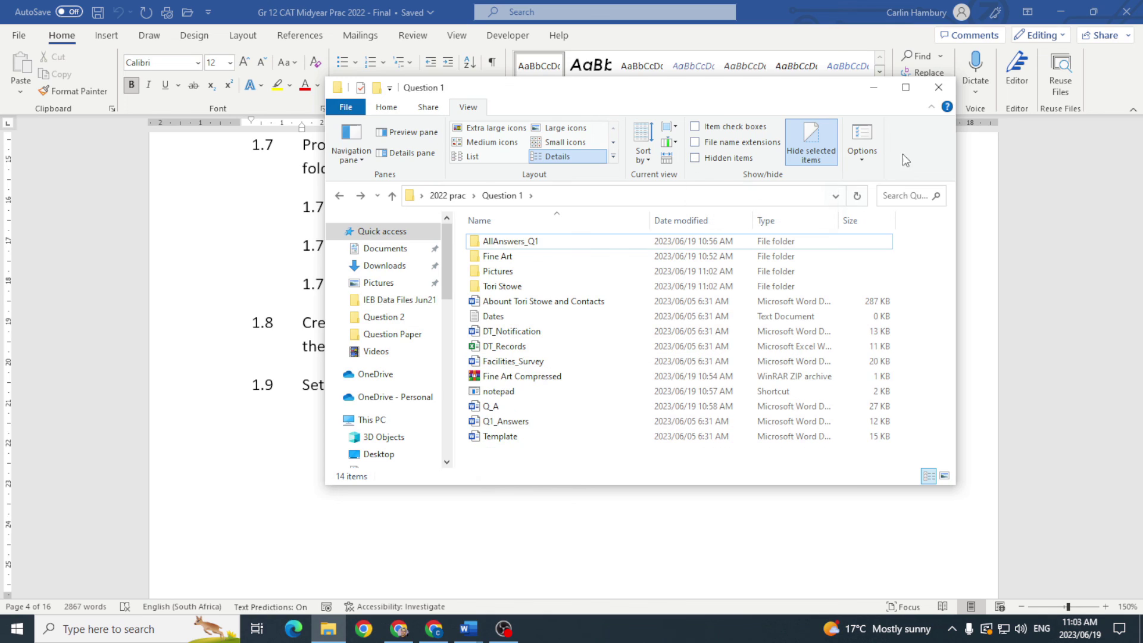
pyautogui.click(874, 89)
pyautogui.scroll(10, 682, 518)
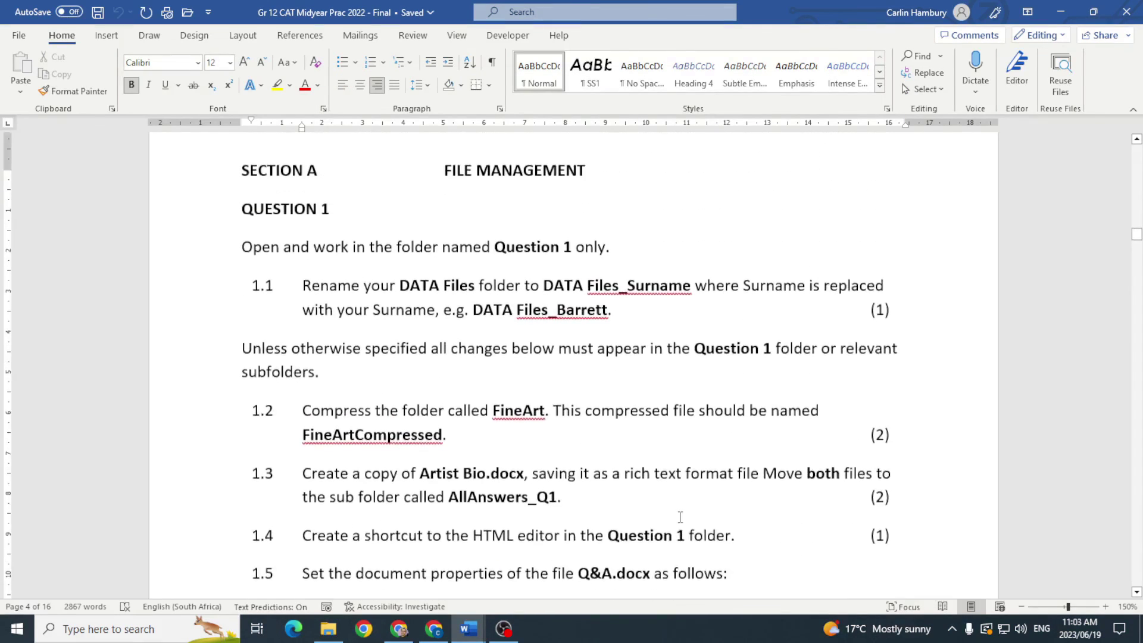
pyautogui.scroll(-10, 680, 517)
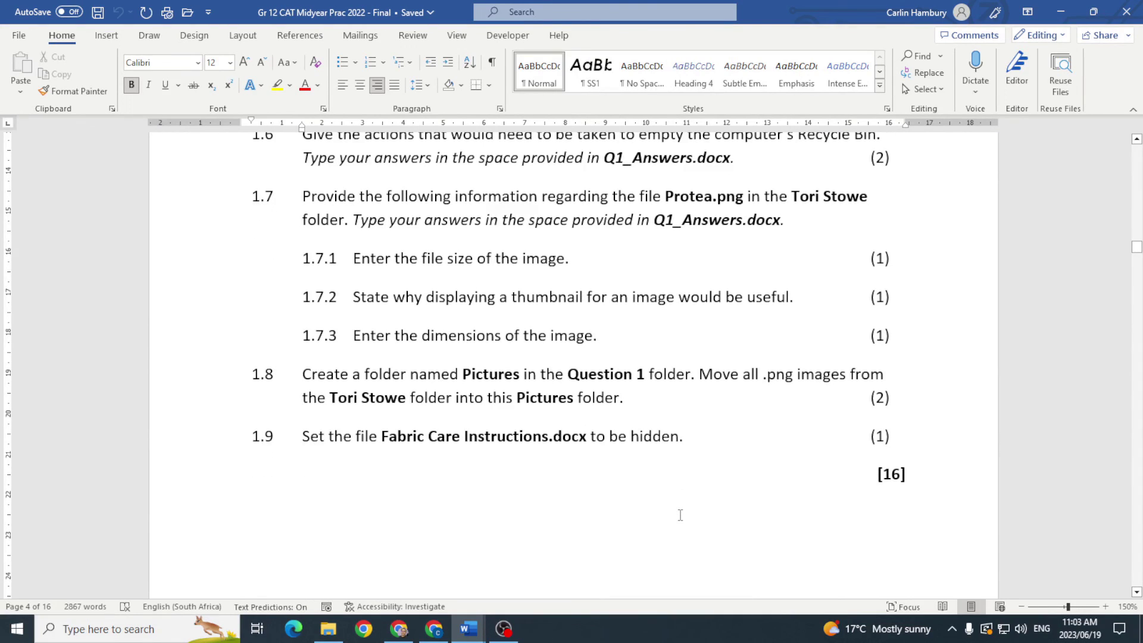